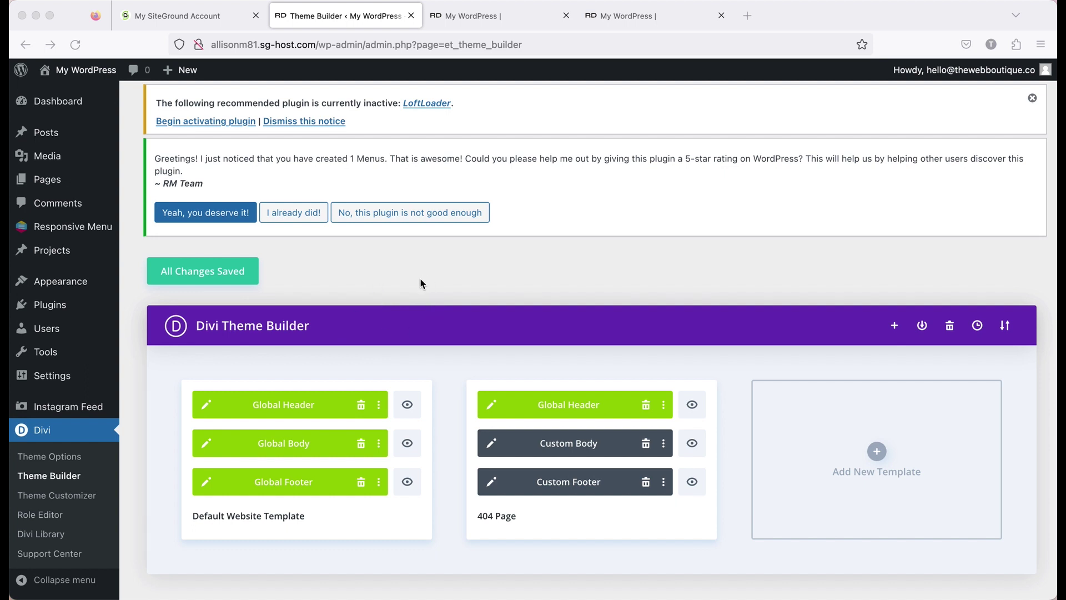
Step: Compare the home page of the Ramona Designs site with the customised Martin Creative Studio version
{"action": "left_click", "coordinate": [491, 25]}
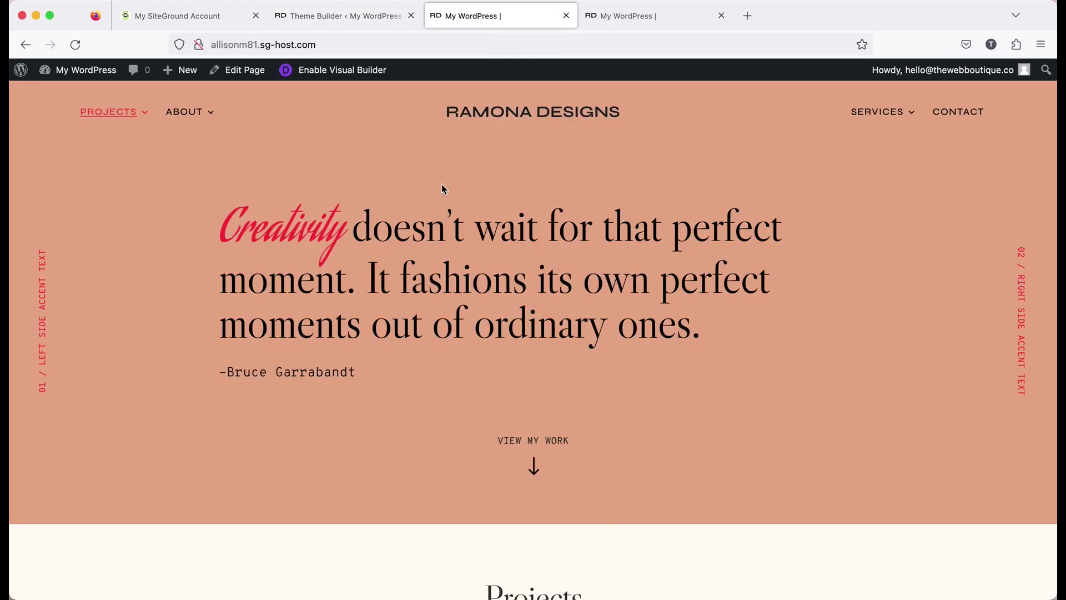
{"action": "scroll", "coordinate": [209, 225], "scroll_direction": "down", "scroll_amount": 8}
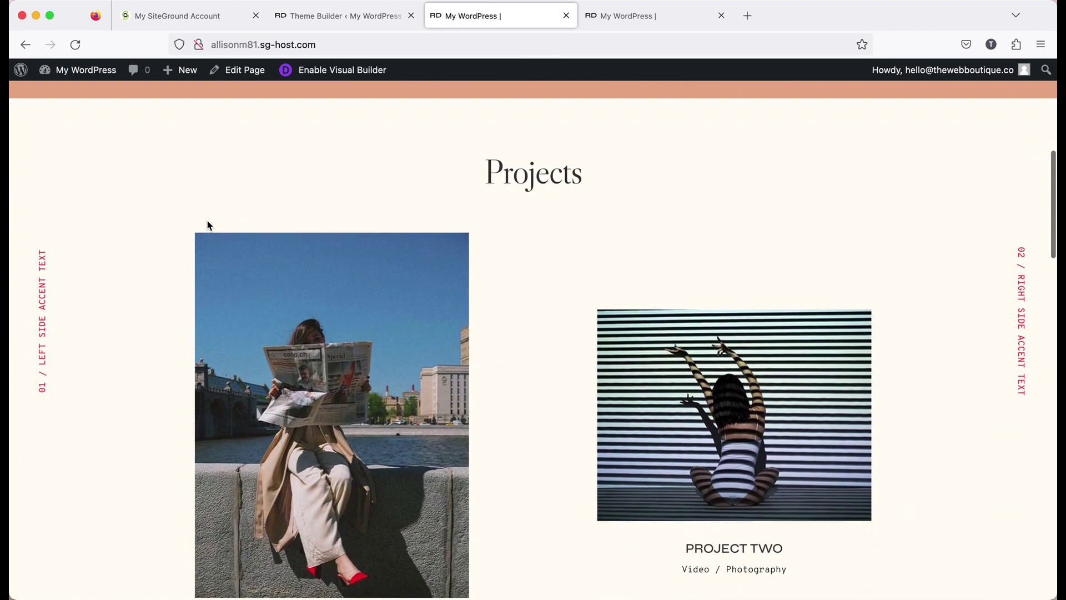
{"action": "scroll", "coordinate": [209, 225], "scroll_direction": "up", "scroll_amount": 10}
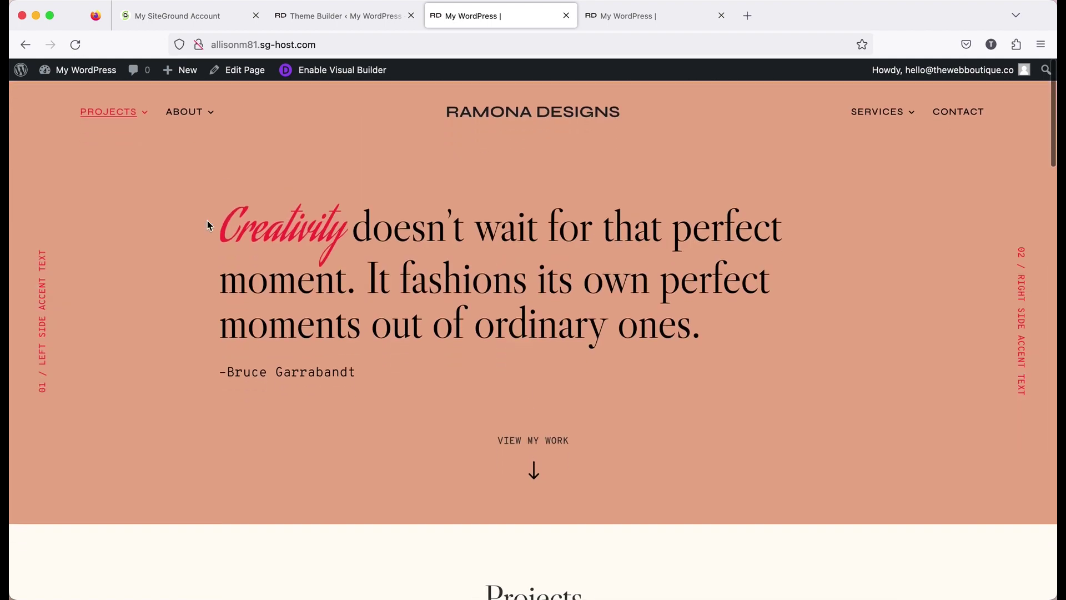
{"action": "left_click", "coordinate": [615, 24]}
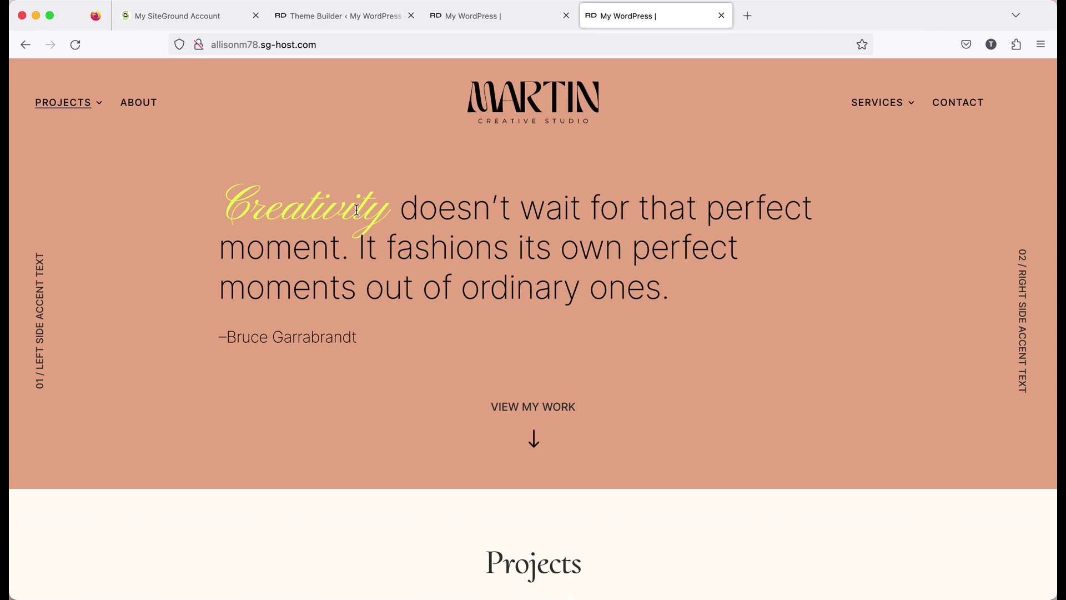
{"action": "scroll", "coordinate": [356, 210], "scroll_direction": "down", "scroll_amount": 5}
{"action": "scroll", "coordinate": [357, 210], "scroll_direction": "up", "scroll_amount": 5}
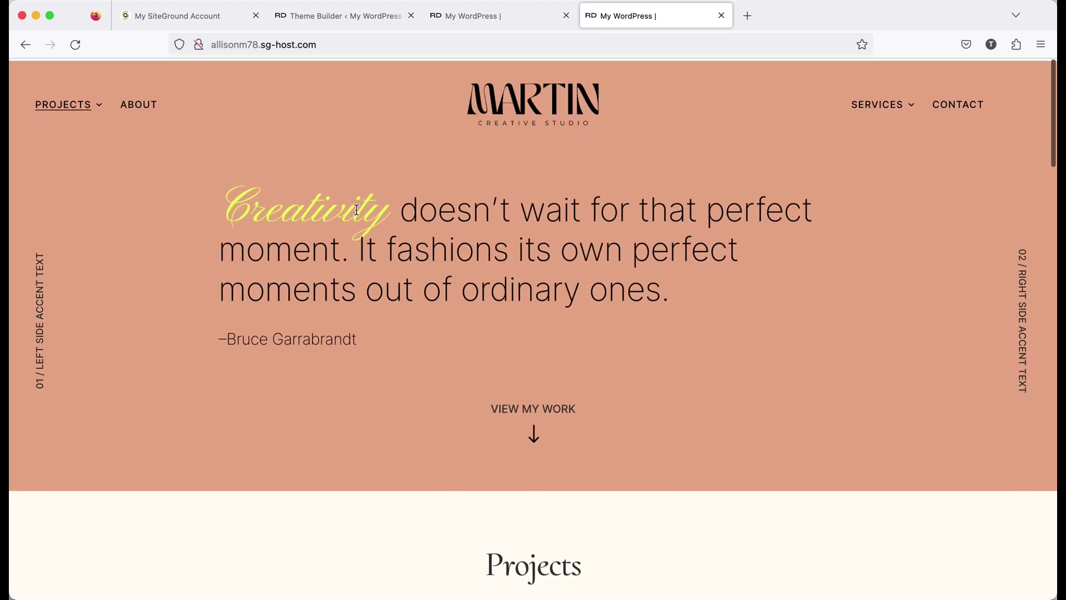
Step: Return to the Divi Theme Builder and open the Default Website Template's Global Body layout for editing
{"action": "left_click", "coordinate": [310, 19]}
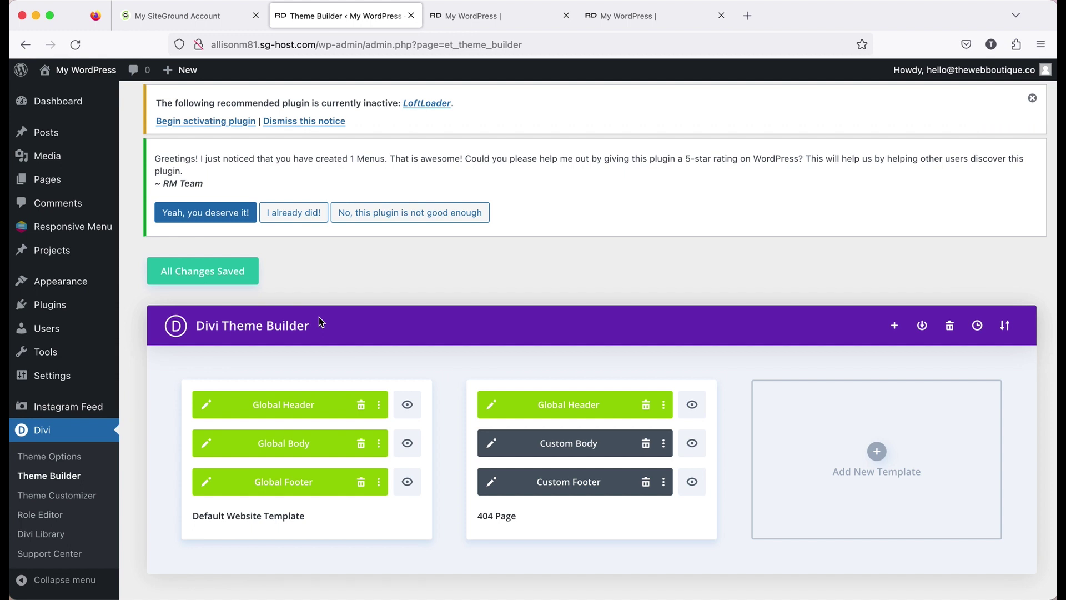
{"action": "scroll", "coordinate": [319, 317], "scroll_direction": "down", "scroll_amount": 1}
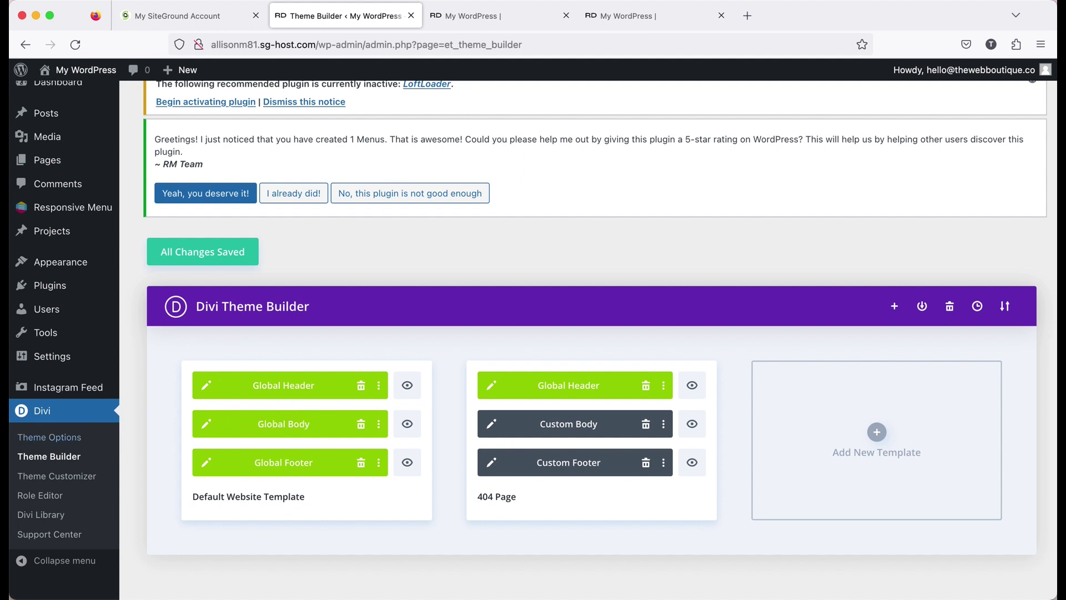
{"action": "left_click", "coordinate": [206, 429]}
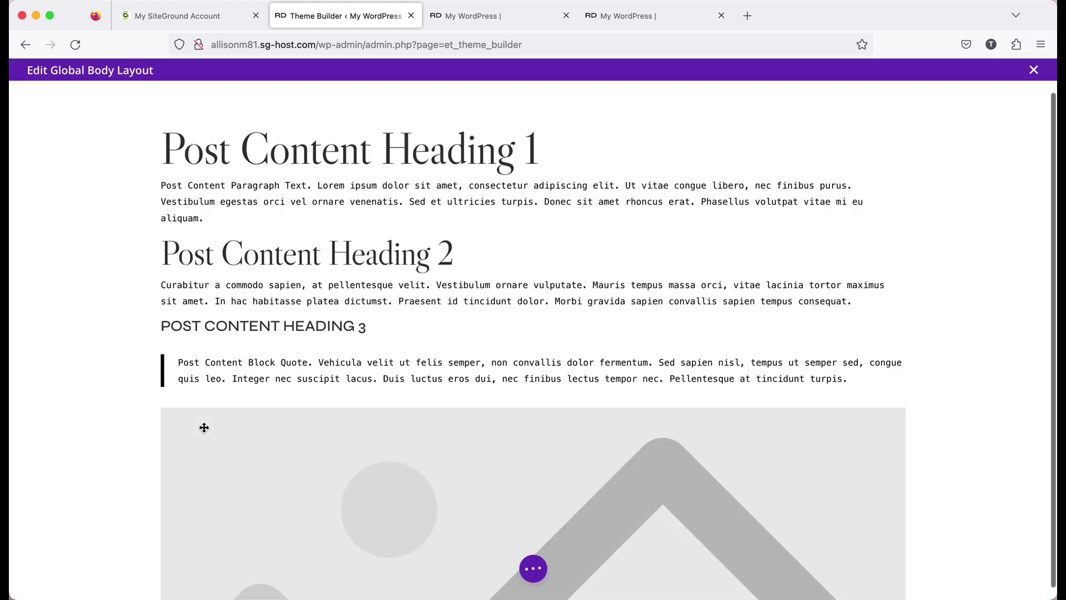
{"action": "scroll", "coordinate": [202, 428], "scroll_direction": "down", "scroll_amount": 6}
{"action": "scroll", "coordinate": [165, 418], "scroll_direction": "up", "scroll_amount": 3}
{"action": "scroll", "coordinate": [165, 418], "scroll_direction": "up", "scroll_amount": 3}
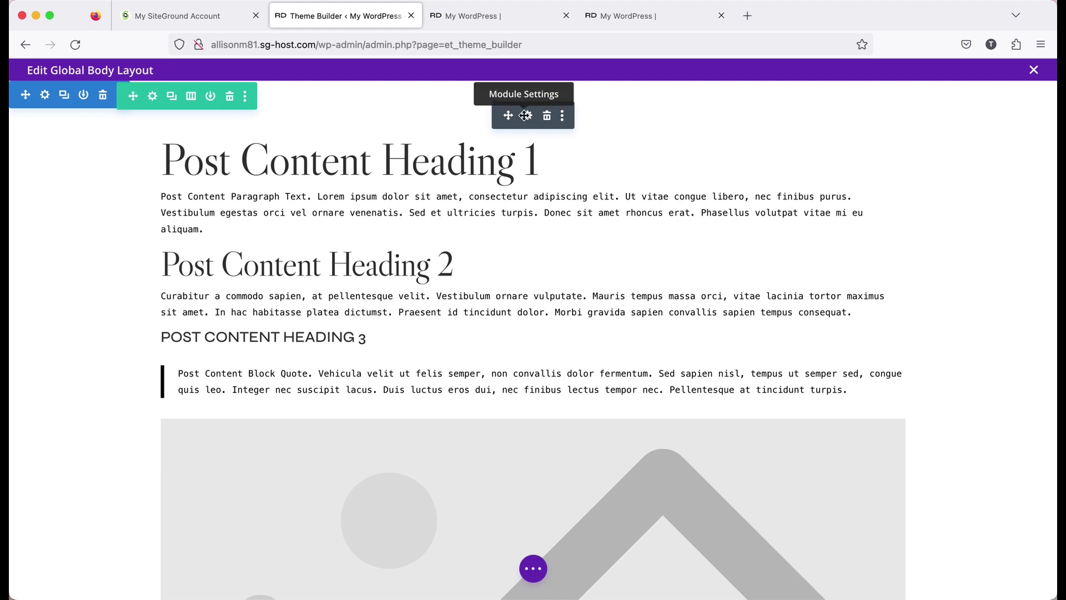
Step: Open the Post Content module's settings and move the settings window clear of the sample headings
{"action": "left_click", "coordinate": [525, 115]}
{"action": "left_click_drag", "start_coordinate": [240, 126], "coordinate": [870, 144]}
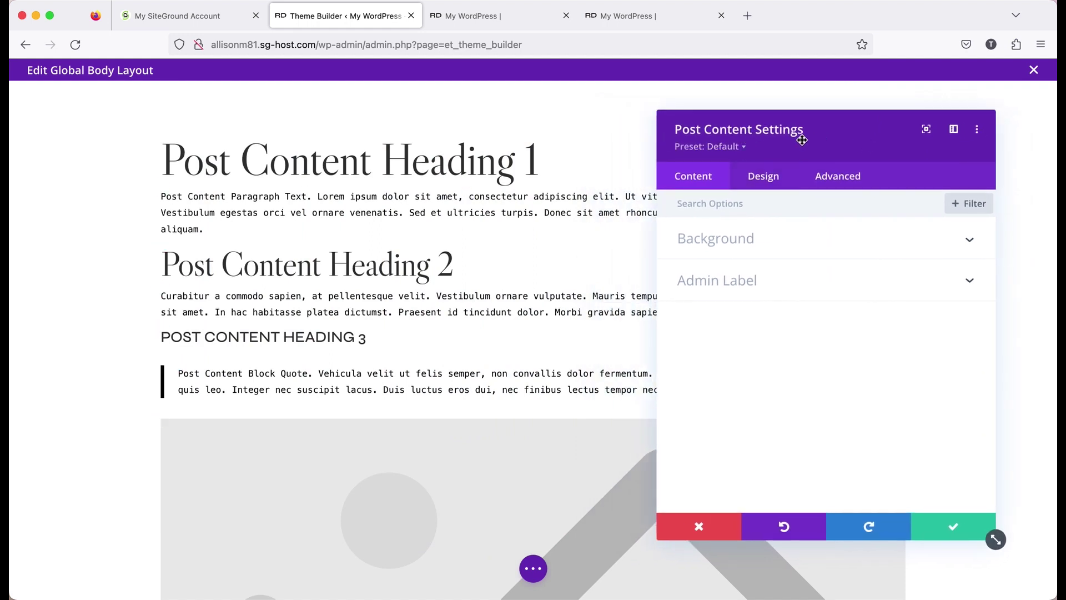
{"action": "scroll", "coordinate": [490, 217], "scroll_direction": "down", "scroll_amount": 10}
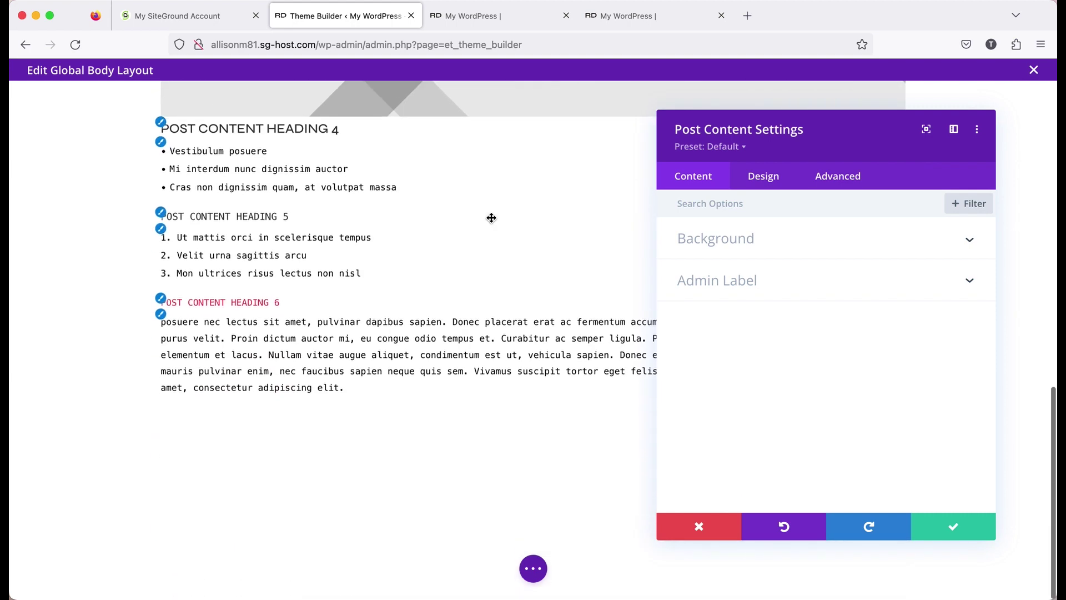
{"action": "scroll", "coordinate": [491, 218], "scroll_direction": "up", "scroll_amount": 7}
{"action": "scroll", "coordinate": [491, 218], "scroll_direction": "up", "scroll_amount": 5}
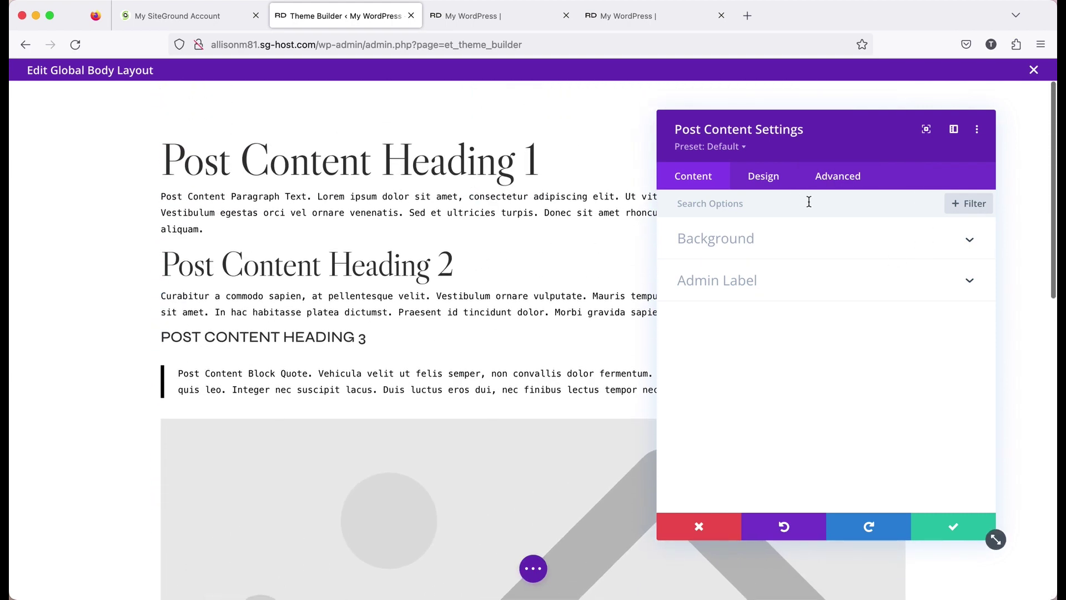
Step: Set the Post Content module's body text font to Inter in its design settings
{"action": "left_click", "coordinate": [768, 178]}
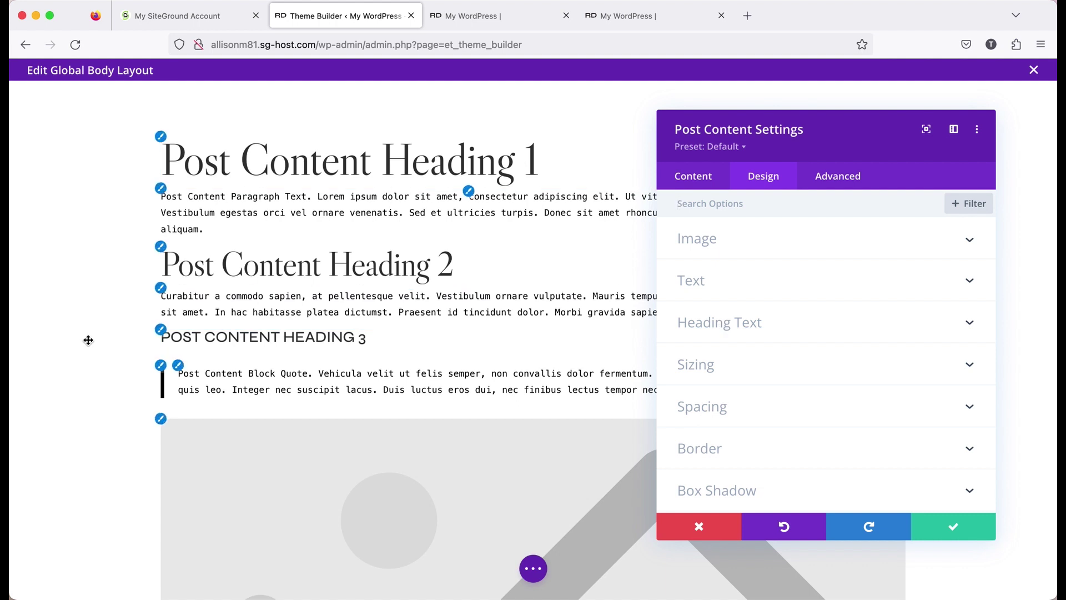
{"action": "left_click", "coordinate": [707, 279]}
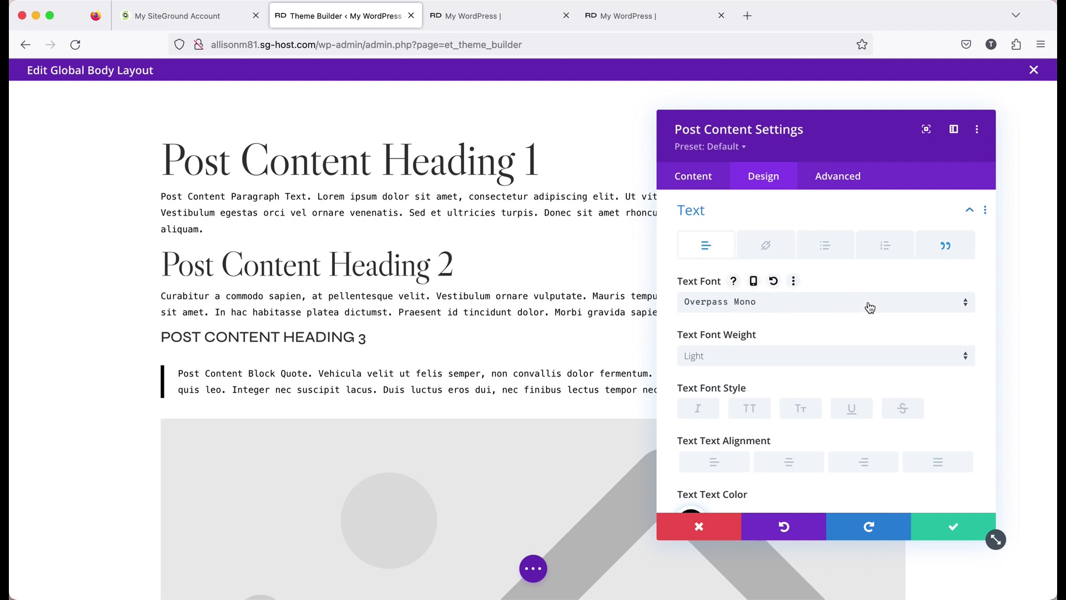
{"action": "left_click", "coordinate": [956, 310]}
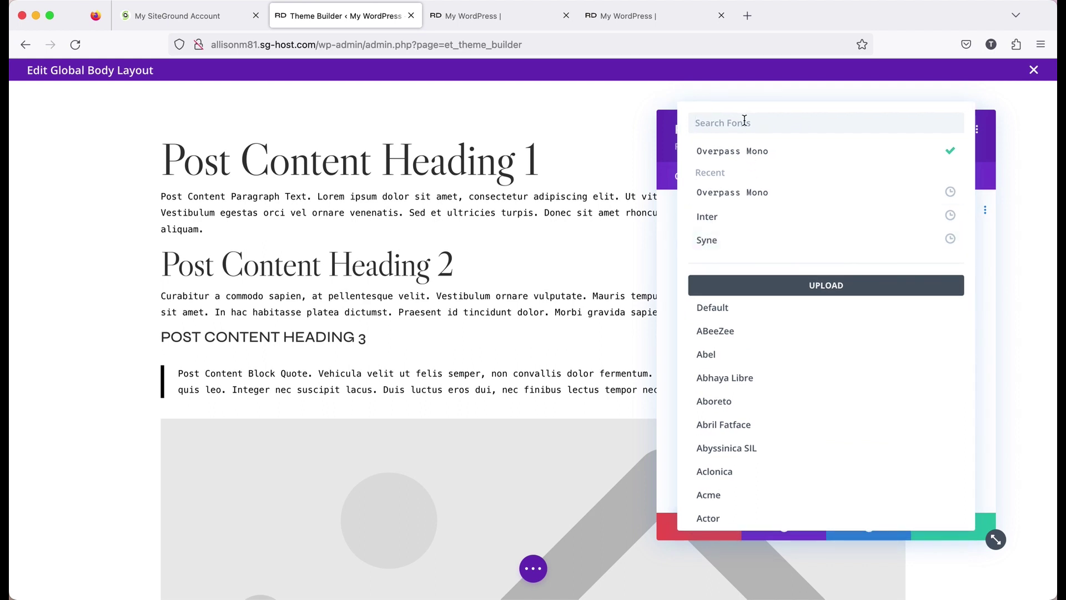
{"action": "type", "text": "inter"}
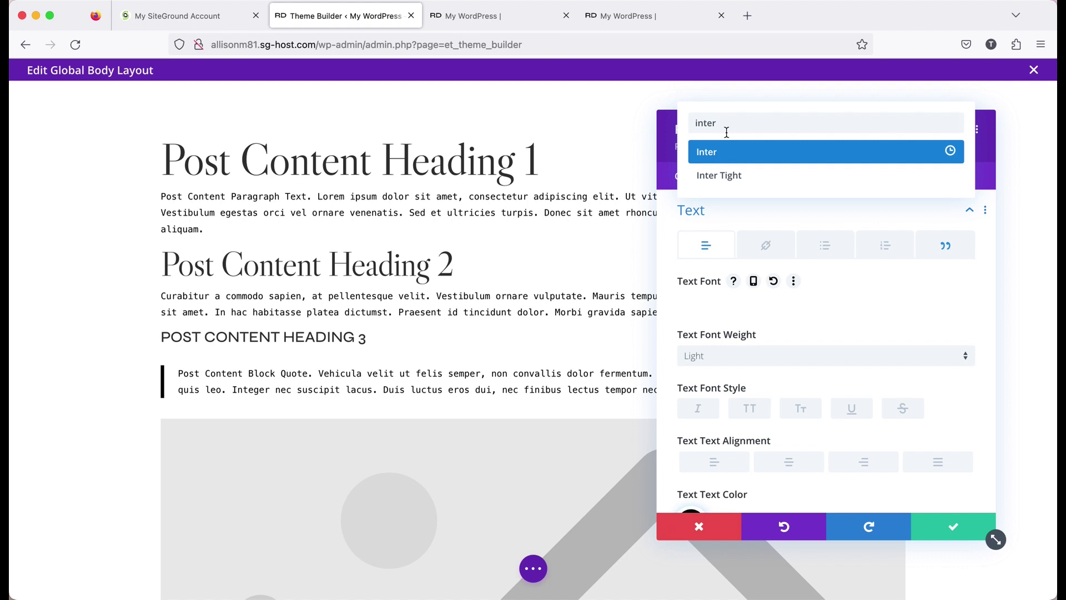
{"action": "left_click", "coordinate": [755, 159]}
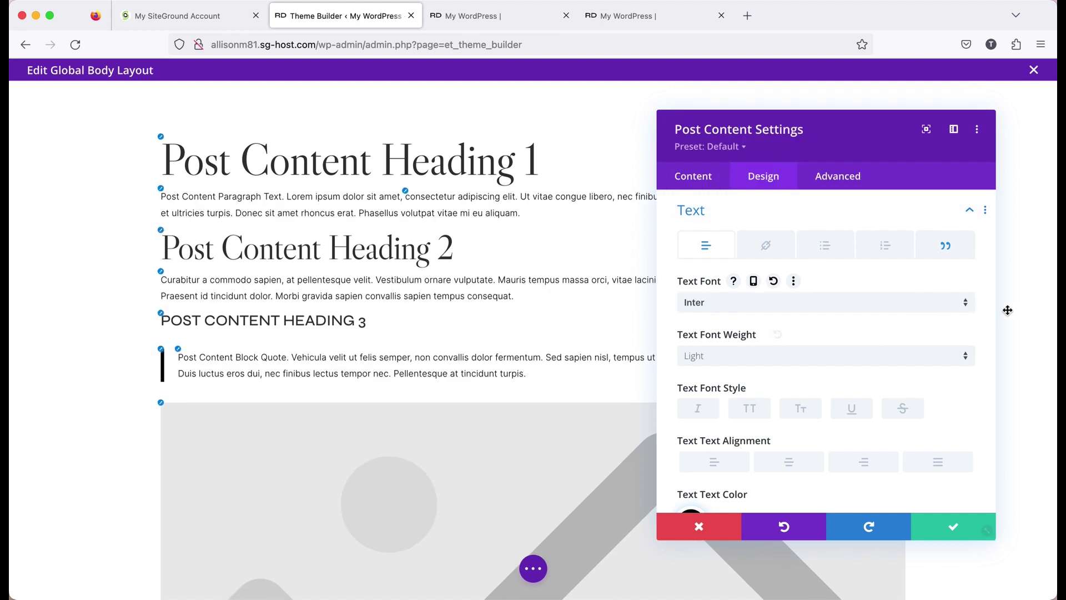
{"action": "left_click", "coordinate": [964, 313]}
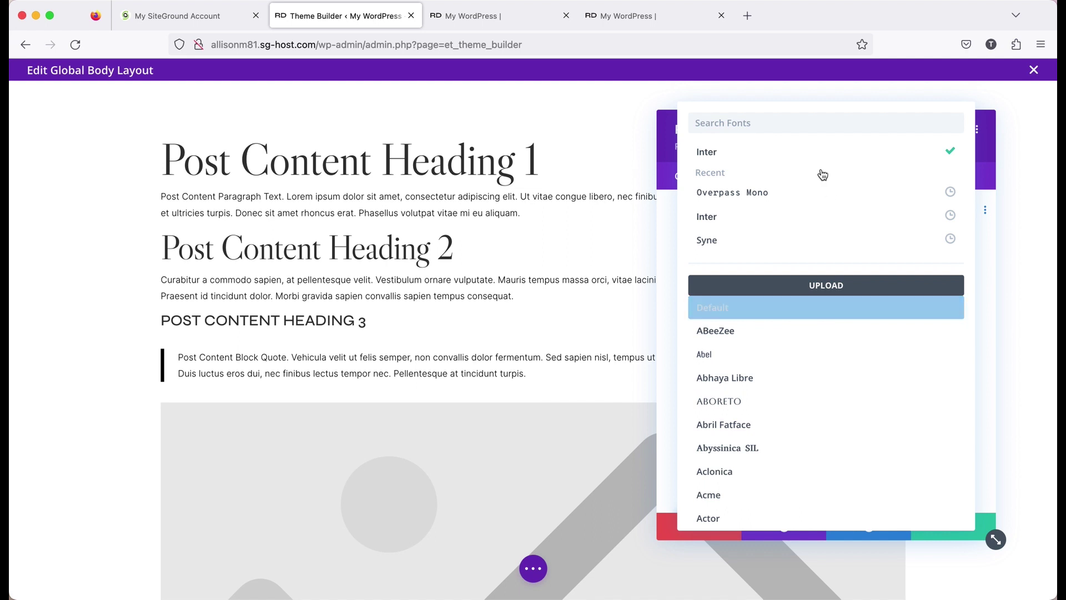
{"action": "left_click", "coordinate": [734, 153]}
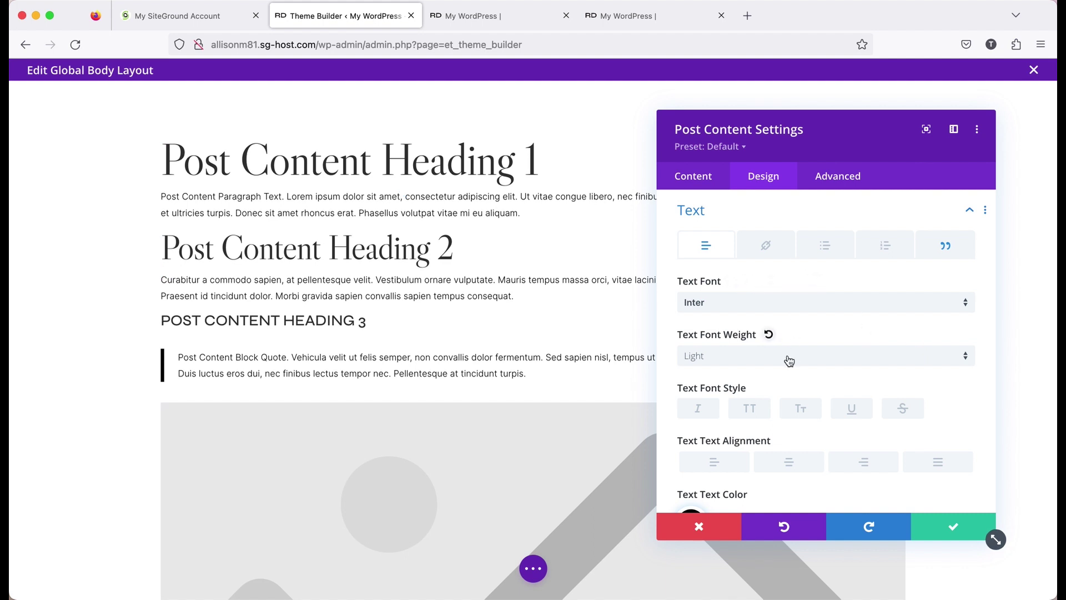
Step: Choose Light as the font weight for the Post Content body text
{"action": "scroll", "coordinate": [788, 333], "scroll_direction": "down", "scroll_amount": 3}
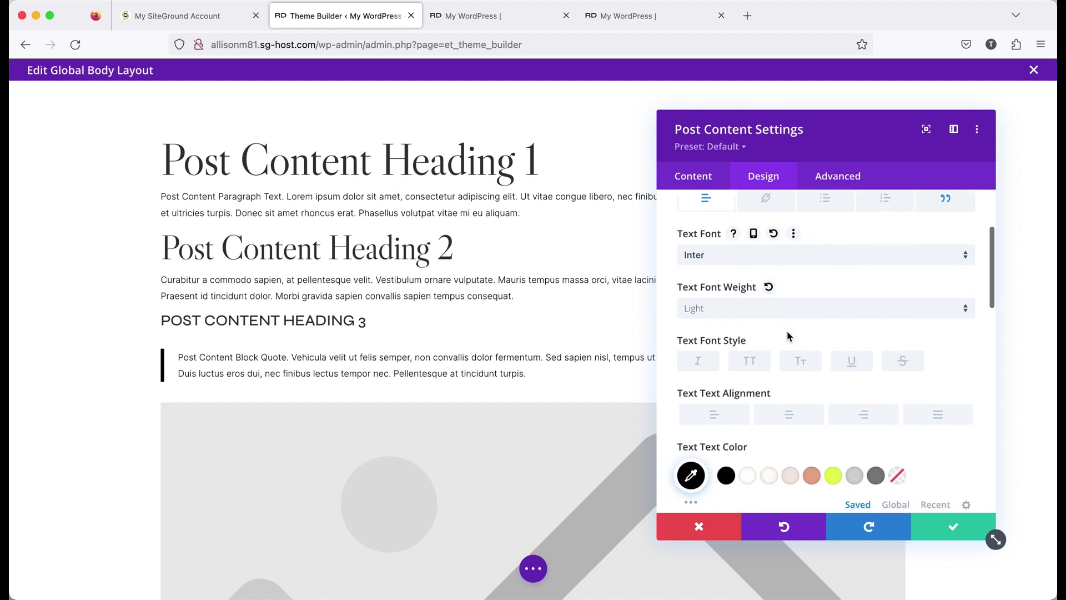
{"action": "scroll", "coordinate": [787, 334], "scroll_direction": "up", "scroll_amount": 2}
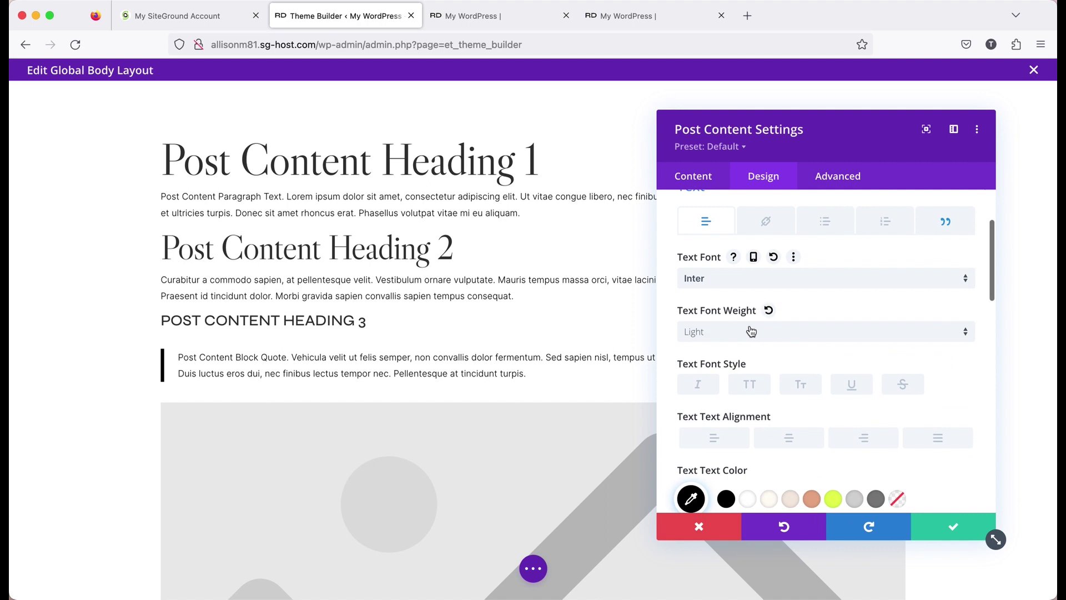
{"action": "left_click", "coordinate": [918, 338]}
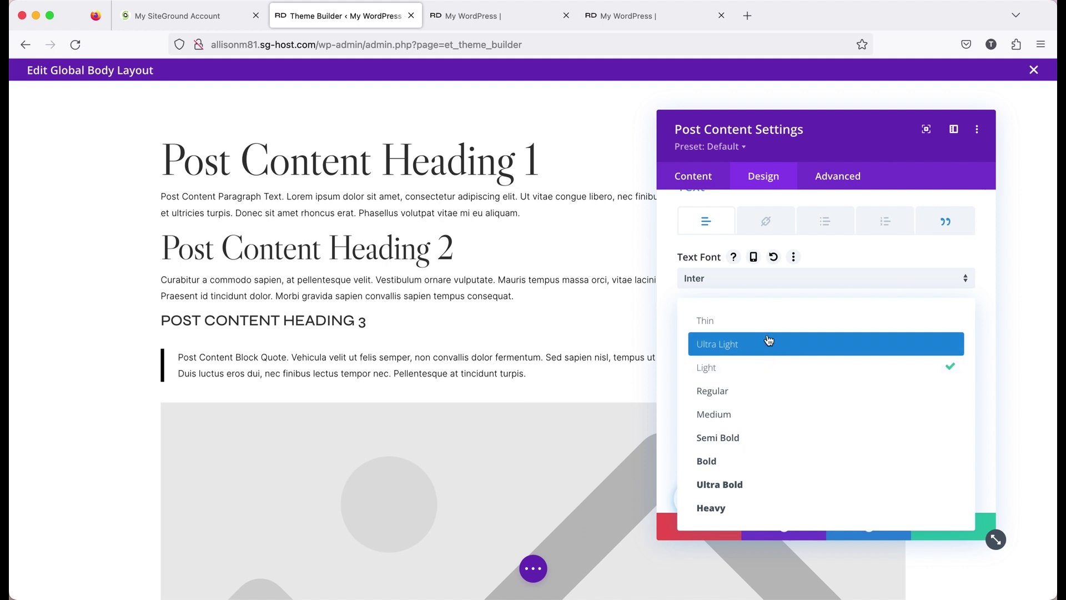
{"action": "left_click", "coordinate": [735, 369]}
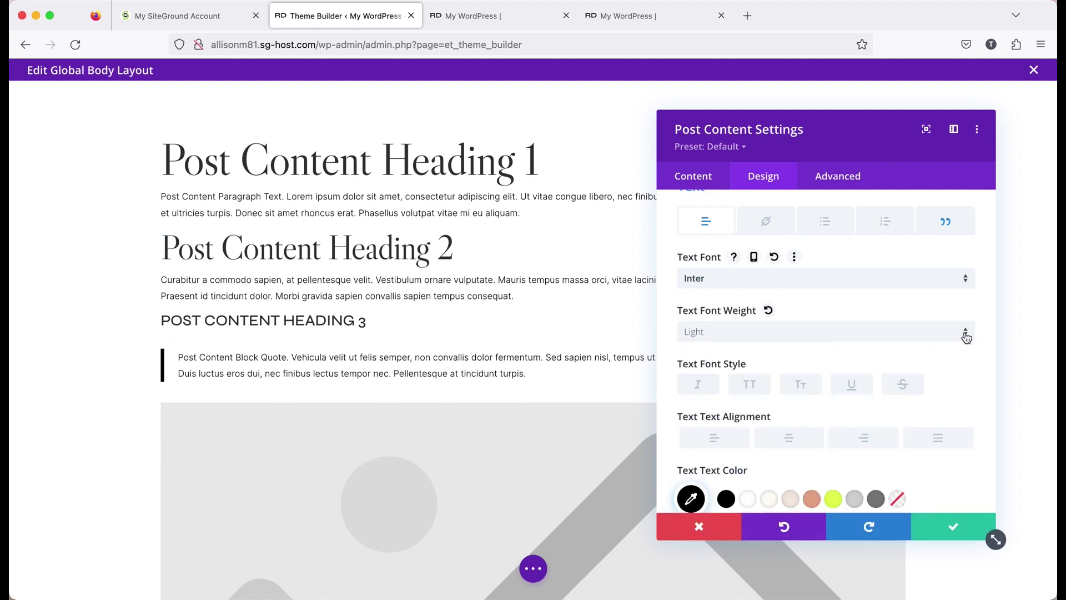
Step: Set the Post Content body text size to 15px
{"action": "scroll", "coordinate": [966, 333], "scroll_direction": "down", "scroll_amount": 5}
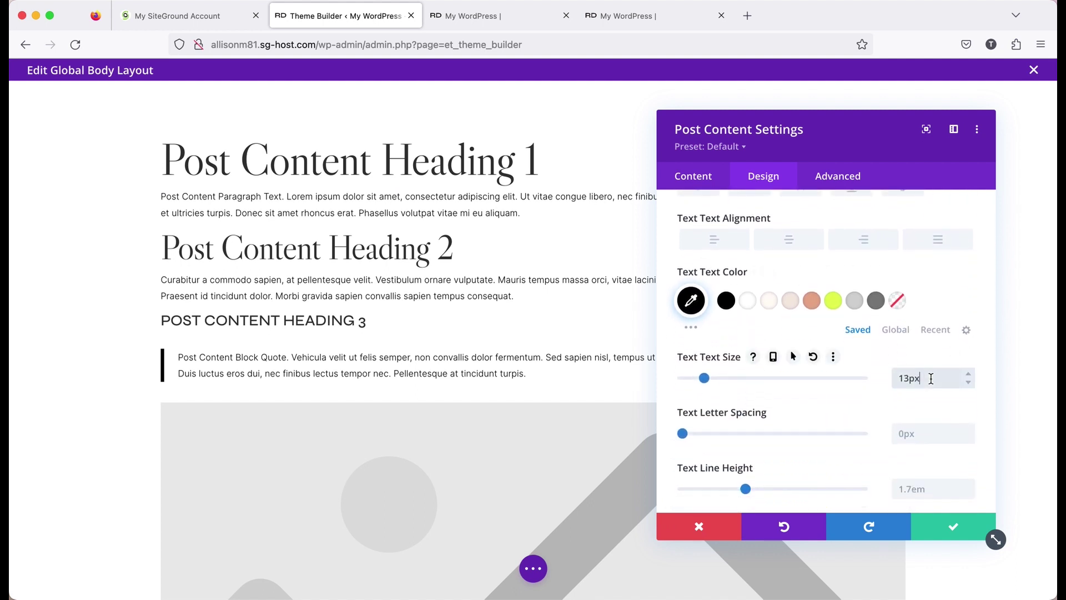
{"action": "double_click", "coordinate": [968, 373]}
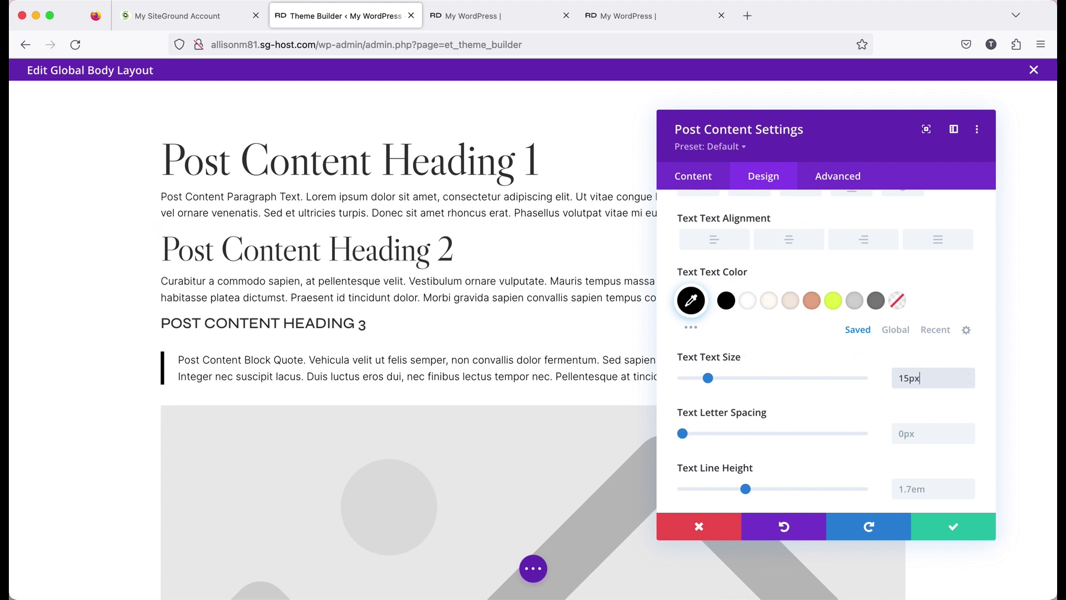
{"action": "scroll", "coordinate": [758, 404], "scroll_direction": "down", "scroll_amount": 2}
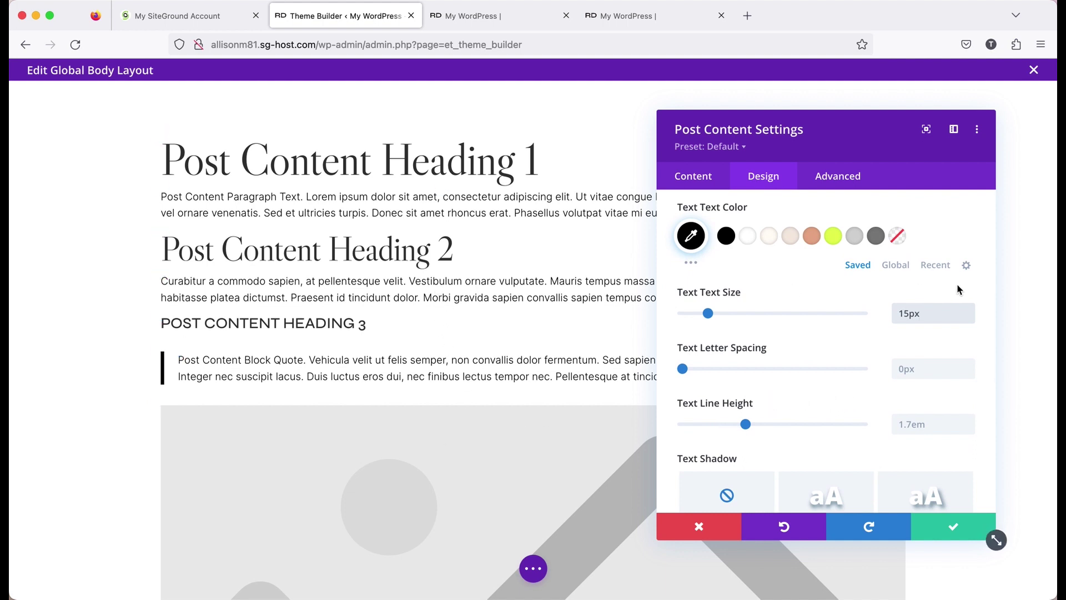
{"action": "left_click", "coordinate": [964, 312]}
{"action": "scroll", "coordinate": [877, 328], "scroll_direction": "up", "scroll_amount": 2}
{"action": "scroll", "coordinate": [904, 325], "scroll_direction": "up", "scroll_amount": 4}
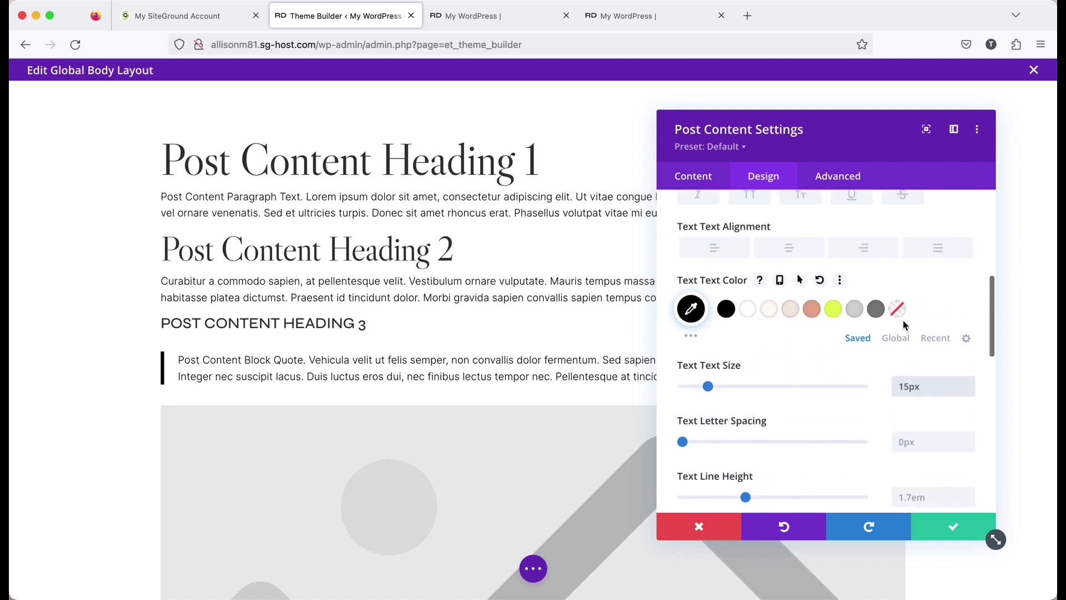
{"action": "scroll", "coordinate": [904, 322], "scroll_direction": "up", "scroll_amount": 4}
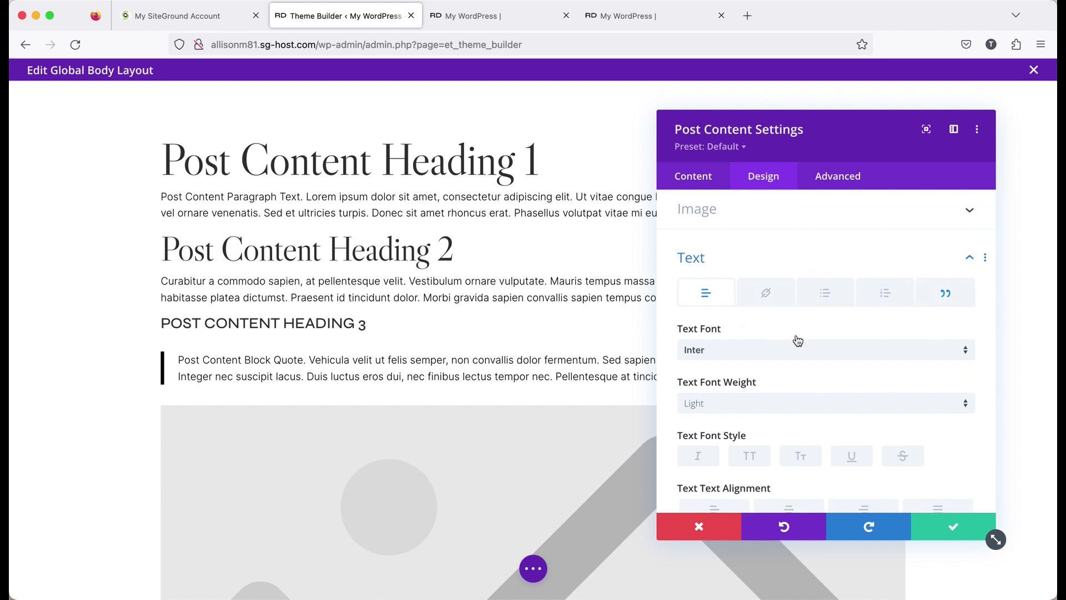
{"action": "scroll", "coordinate": [790, 389], "scroll_direction": "down", "scroll_amount": 3}
{"action": "scroll", "coordinate": [790, 389], "scroll_direction": "up", "scroll_amount": 3}
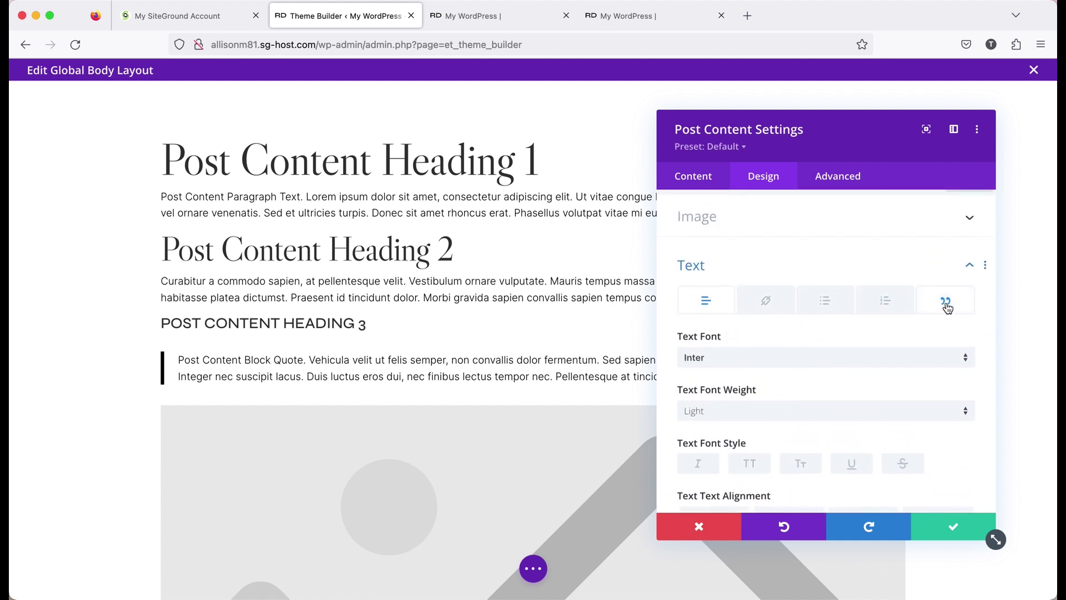
Step: Set the hover-state link text color in the Post Content module to the saved swatch #e8ad8d
{"action": "left_click", "coordinate": [766, 310]}
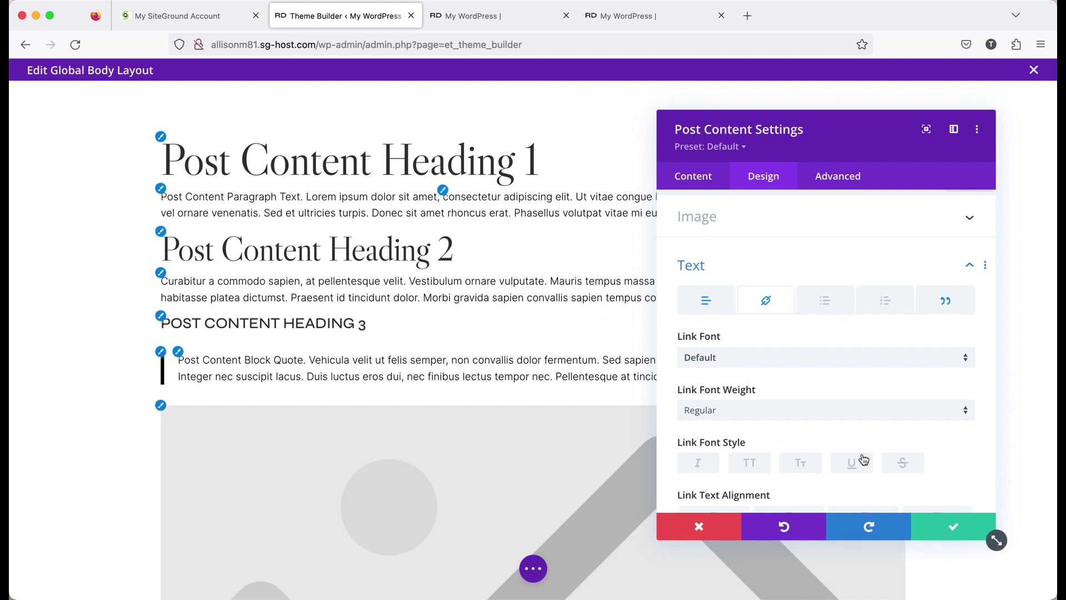
{"action": "scroll", "coordinate": [868, 439], "scroll_direction": "down", "scroll_amount": 5}
{"action": "scroll", "coordinate": [878, 412], "scroll_direction": "down", "scroll_amount": 3}
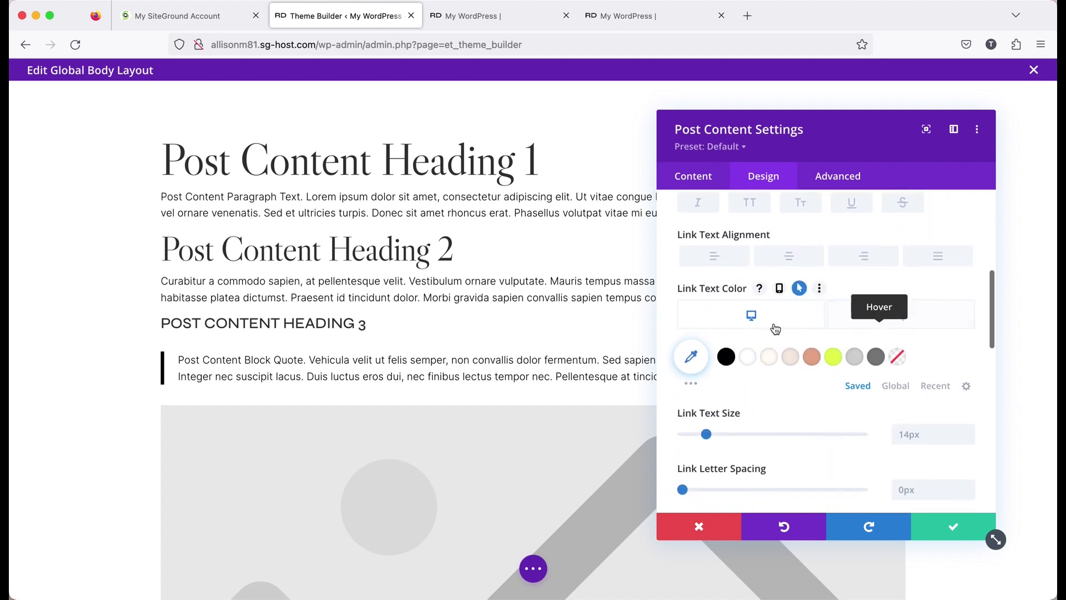
{"action": "left_click", "coordinate": [911, 318]}
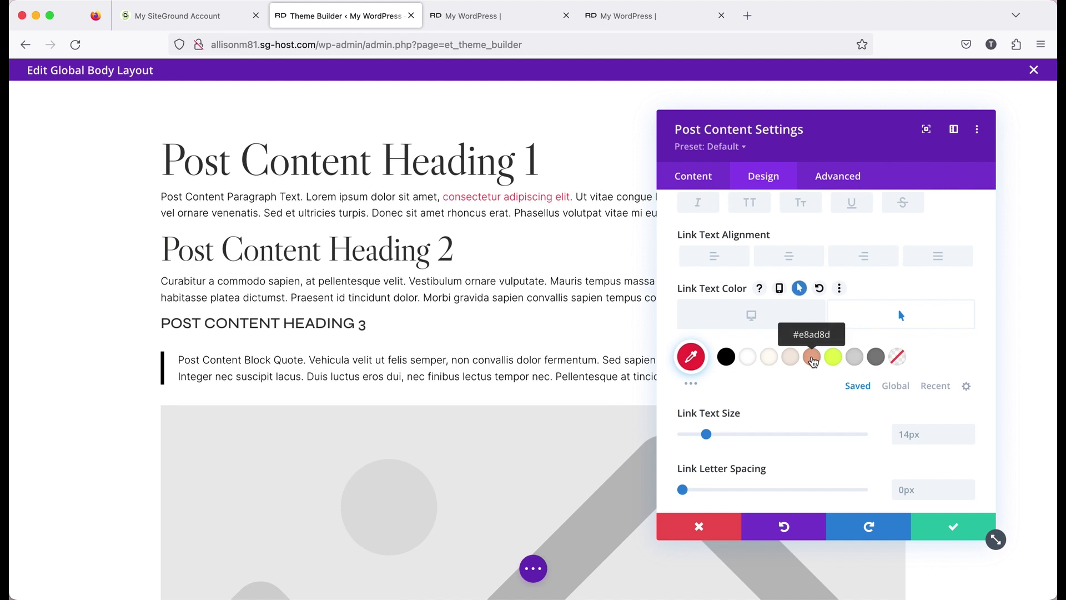
{"action": "left_click", "coordinate": [812, 357]}
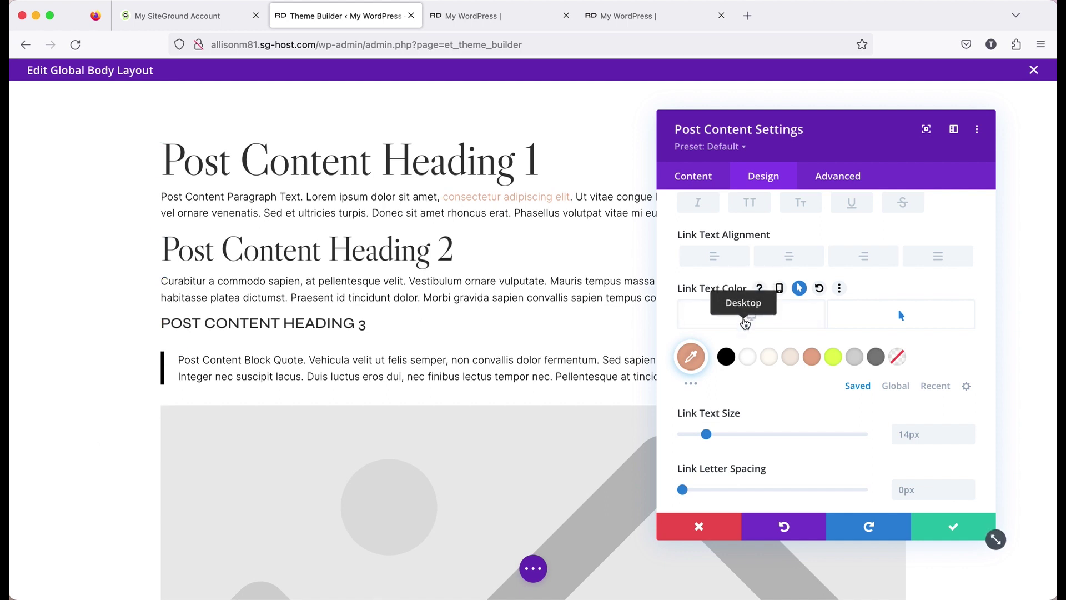
{"action": "left_click", "coordinate": [745, 322]}
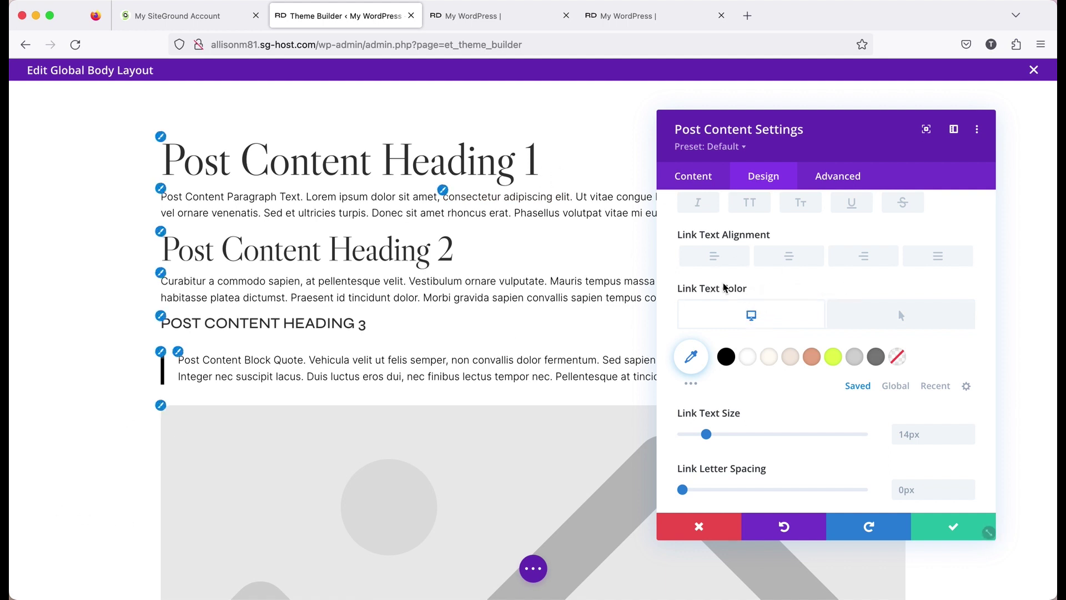
{"action": "scroll", "coordinate": [876, 279], "scroll_direction": "up", "scroll_amount": 5}
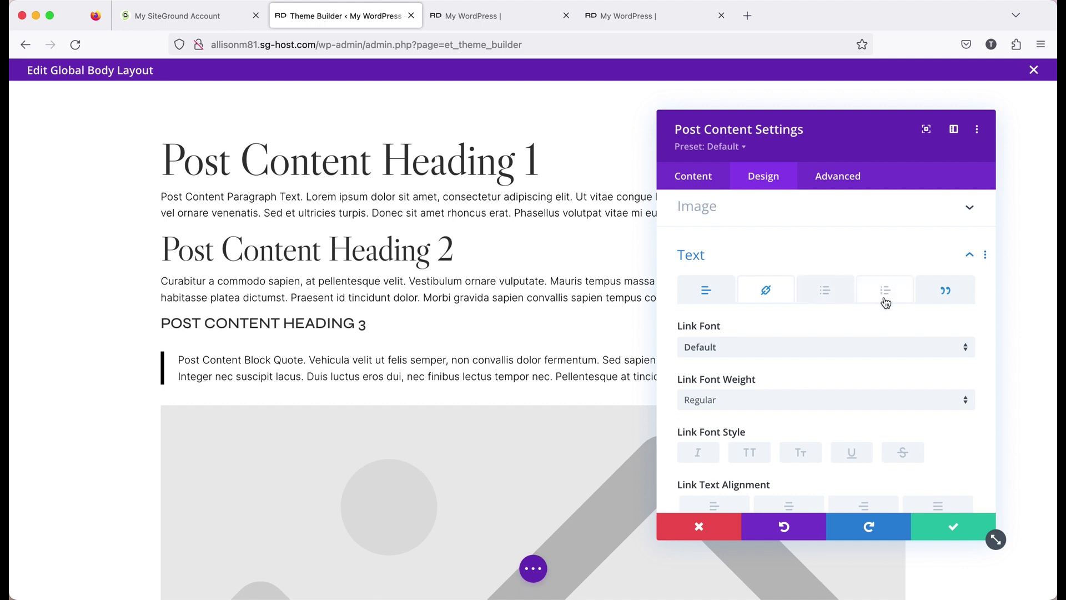
Step: Examine the unordered and ordered list text options of the Post Content module alongside the sample lists in the layout
{"action": "left_click", "coordinate": [826, 290]}
{"action": "scroll", "coordinate": [690, 309], "scroll_direction": "down", "scroll_amount": 5}
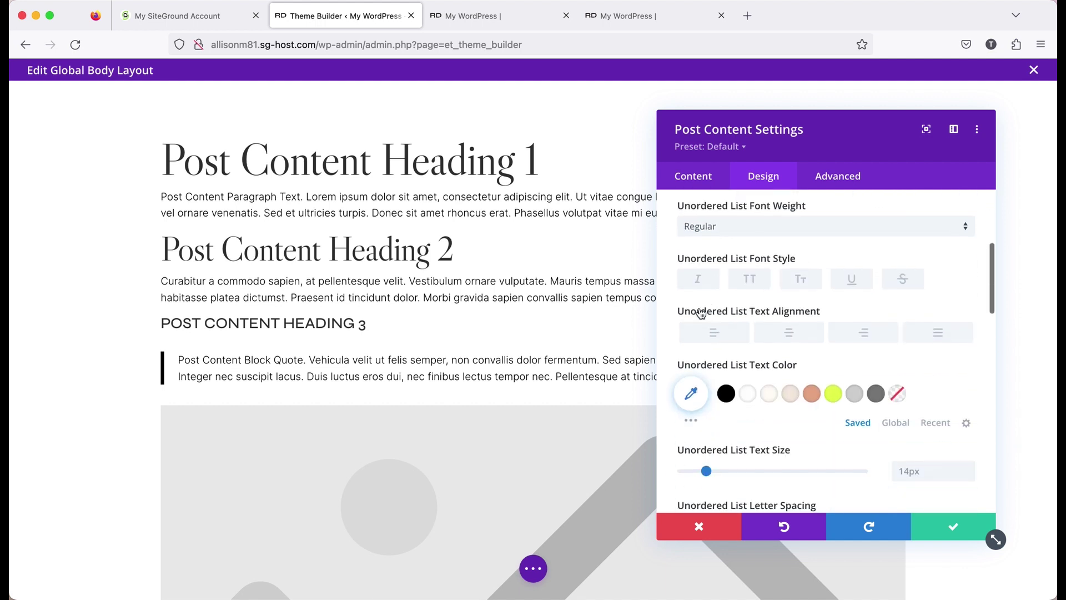
{"action": "scroll", "coordinate": [476, 326], "scroll_direction": "down", "scroll_amount": 1}
{"action": "scroll", "coordinate": [477, 326], "scroll_direction": "down", "scroll_amount": 5}
{"action": "scroll", "coordinate": [820, 298], "scroll_direction": "up", "scroll_amount": 5}
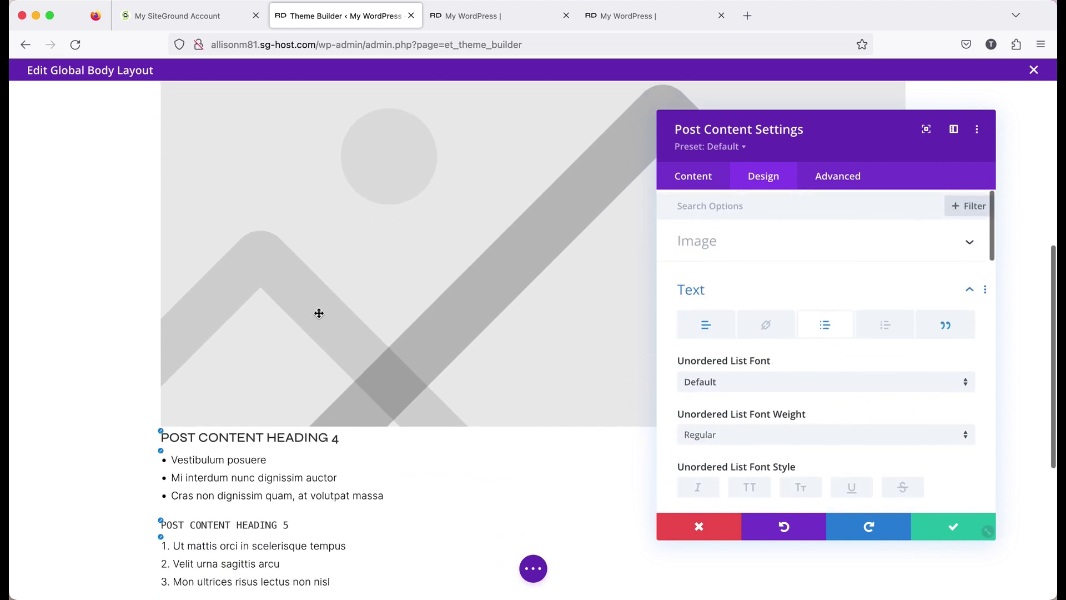
{"action": "scroll", "coordinate": [318, 312], "scroll_direction": "down", "scroll_amount": 2}
{"action": "scroll", "coordinate": [320, 313], "scroll_direction": "down", "scroll_amount": 2}
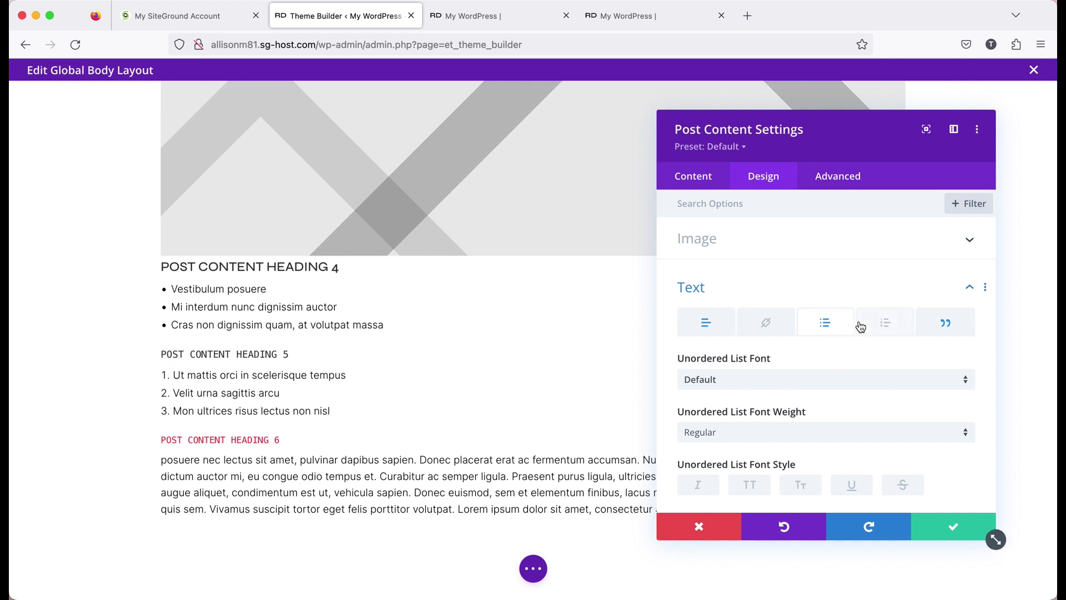
{"action": "left_click", "coordinate": [885, 322]}
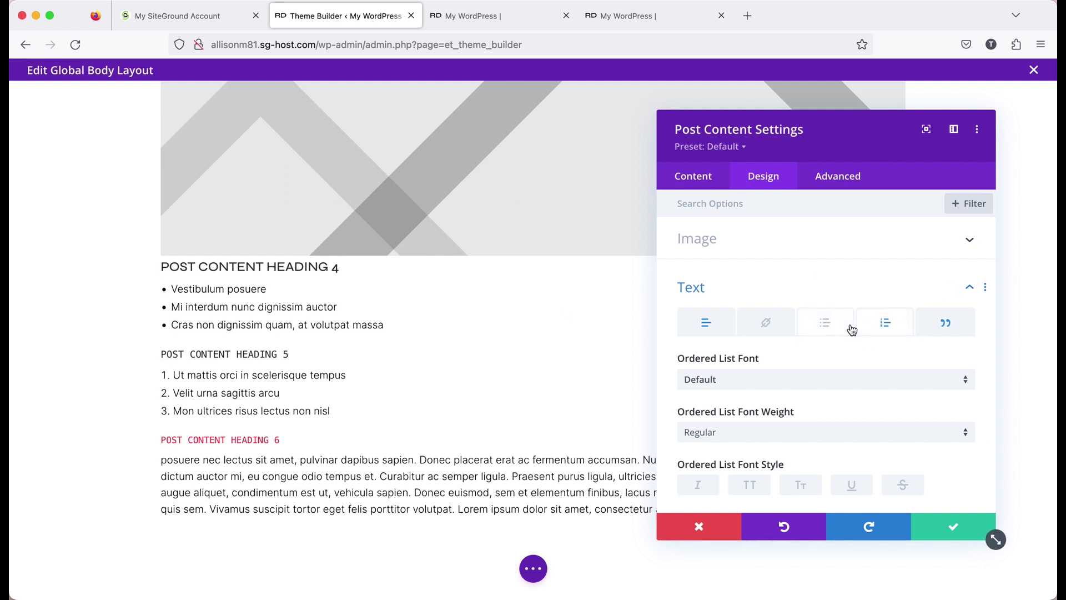
Step: Reset the blockquote border color to its default and reapply the saved black swatch
{"action": "left_click", "coordinate": [946, 331]}
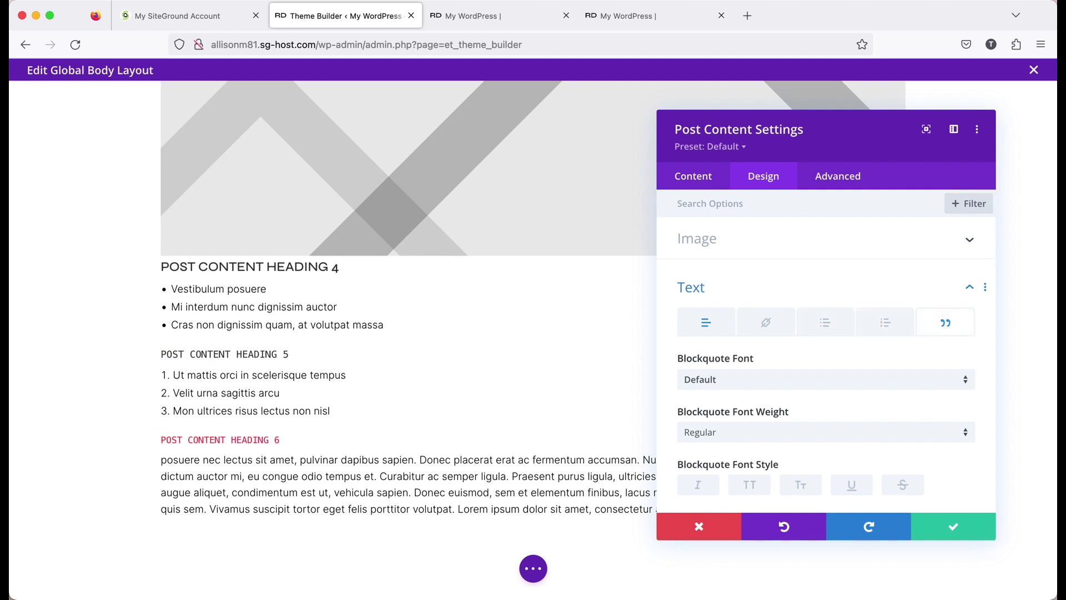
{"action": "scroll", "coordinate": [278, 398], "scroll_direction": "up", "scroll_amount": 6}
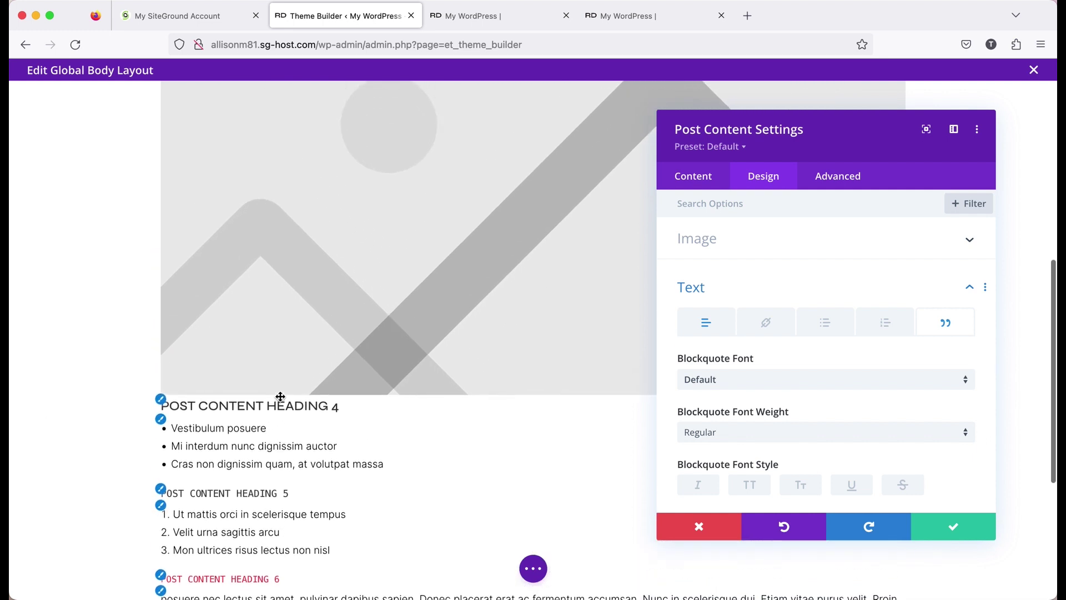
{"action": "scroll", "coordinate": [281, 396], "scroll_direction": "up", "scroll_amount": 4}
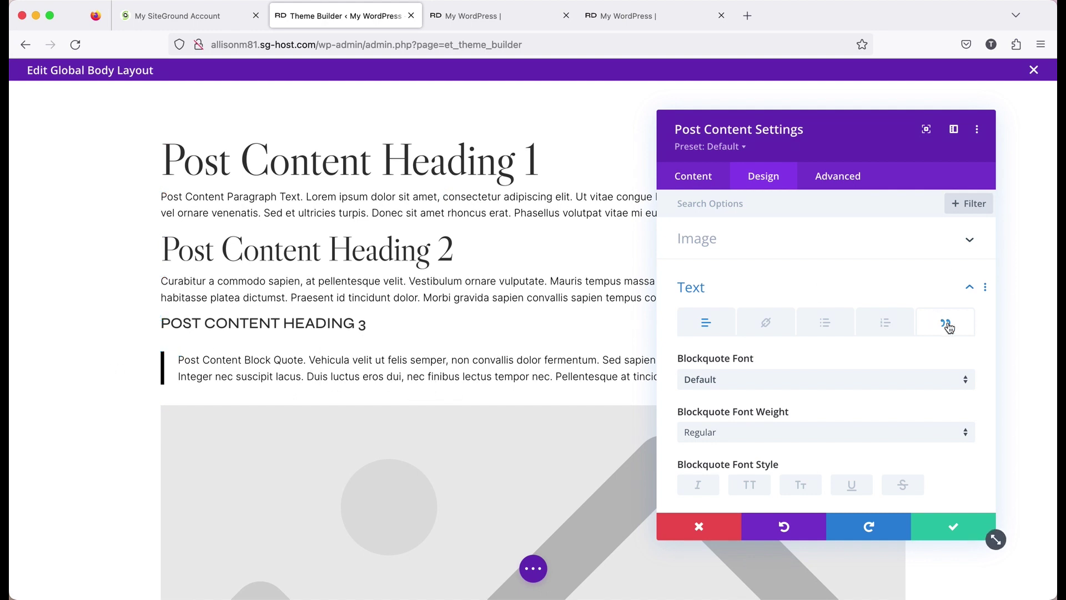
{"action": "scroll", "coordinate": [864, 361], "scroll_direction": "down", "scroll_amount": 10}
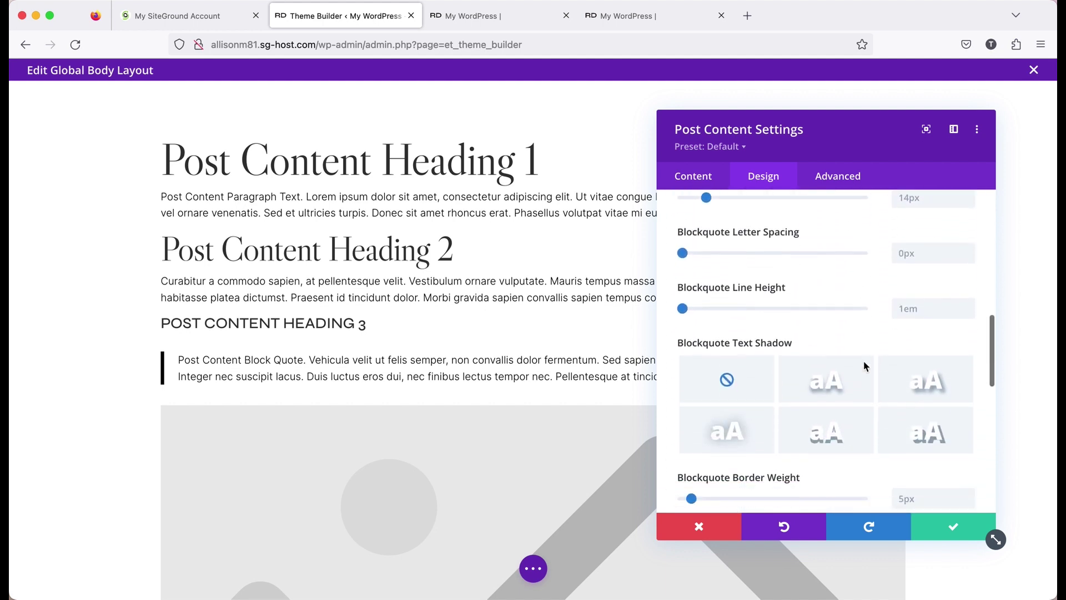
{"action": "scroll", "coordinate": [864, 361], "scroll_direction": "down", "scroll_amount": 2}
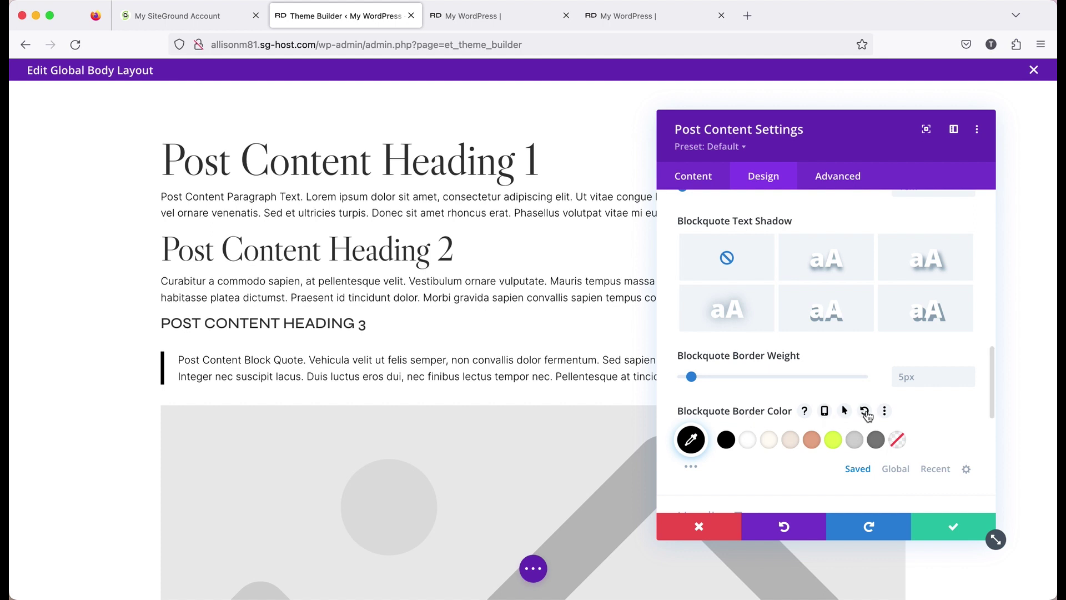
{"action": "left_click", "coordinate": [865, 411]}
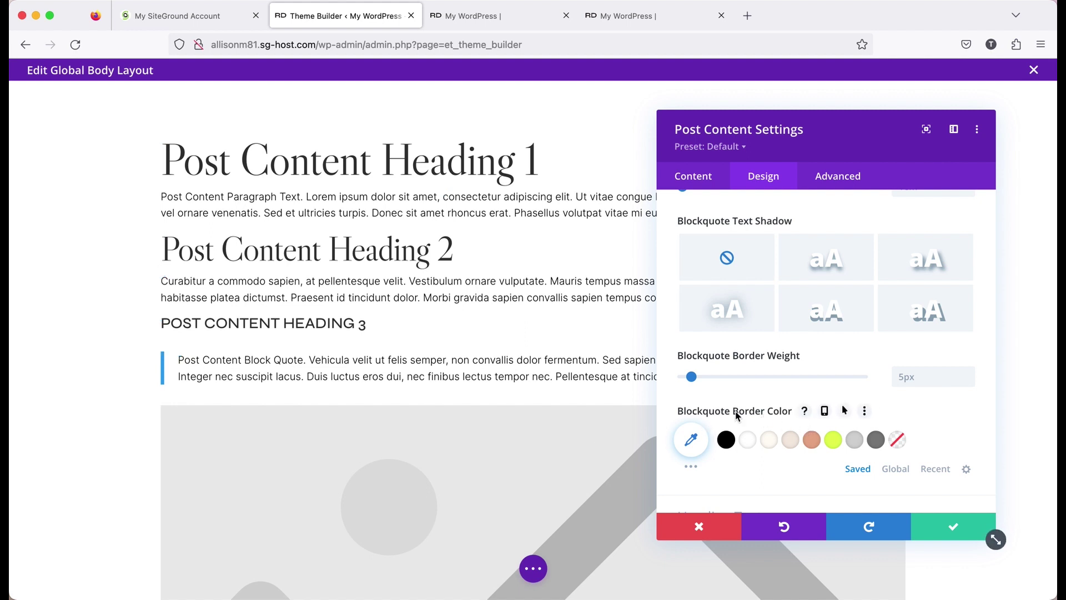
{"action": "left_click", "coordinate": [725, 439]}
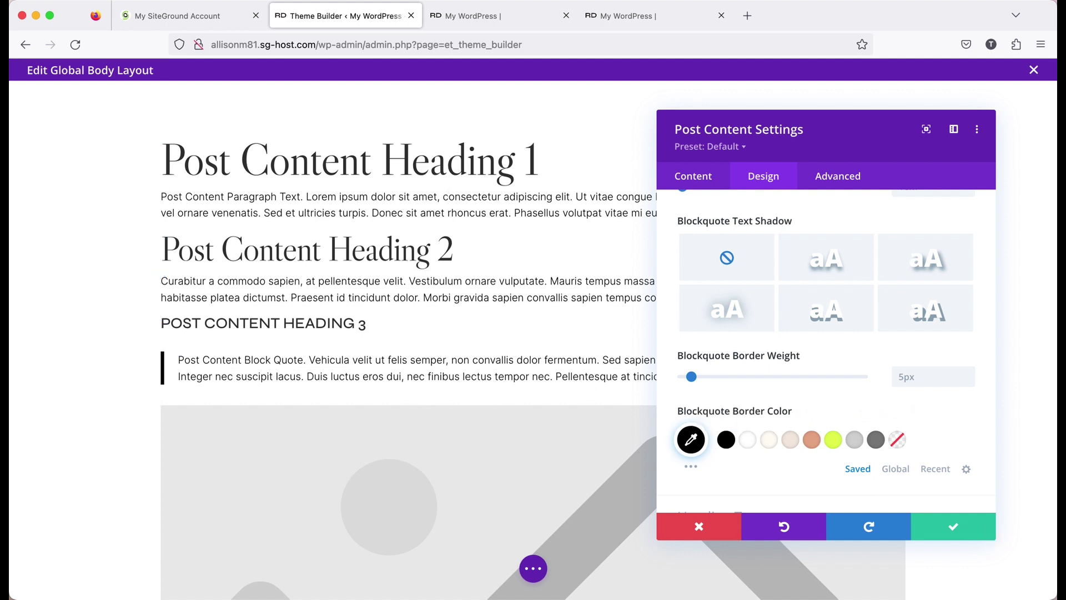
Step: Open the Heading Text design settings and review the H1 font, style, color and size options
{"action": "scroll", "coordinate": [872, 389], "scroll_direction": "up", "scroll_amount": 15}
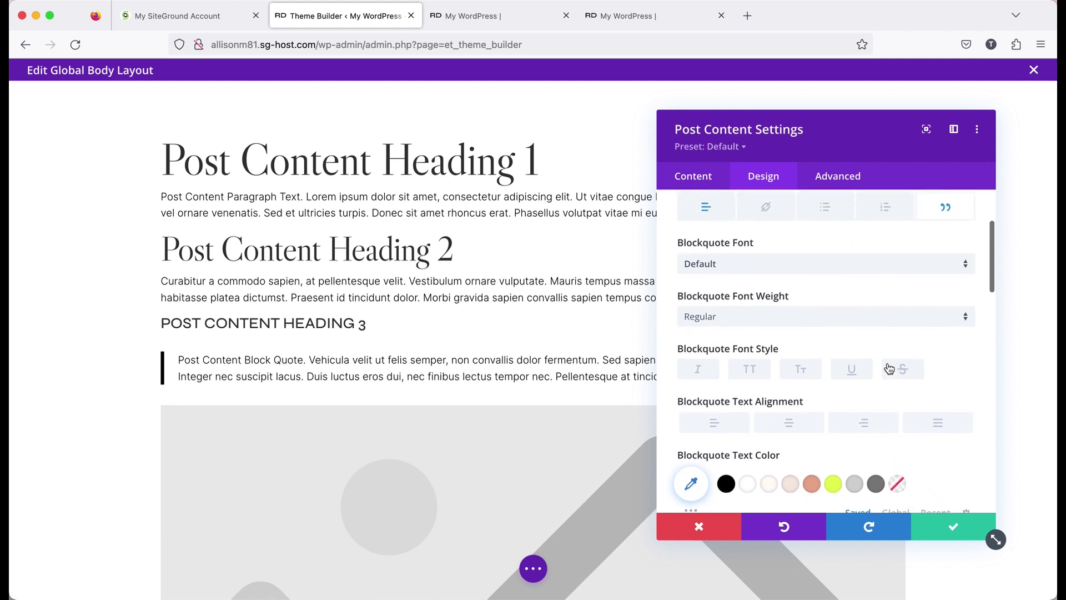
{"action": "scroll", "coordinate": [888, 366], "scroll_direction": "up", "scroll_amount": 3}
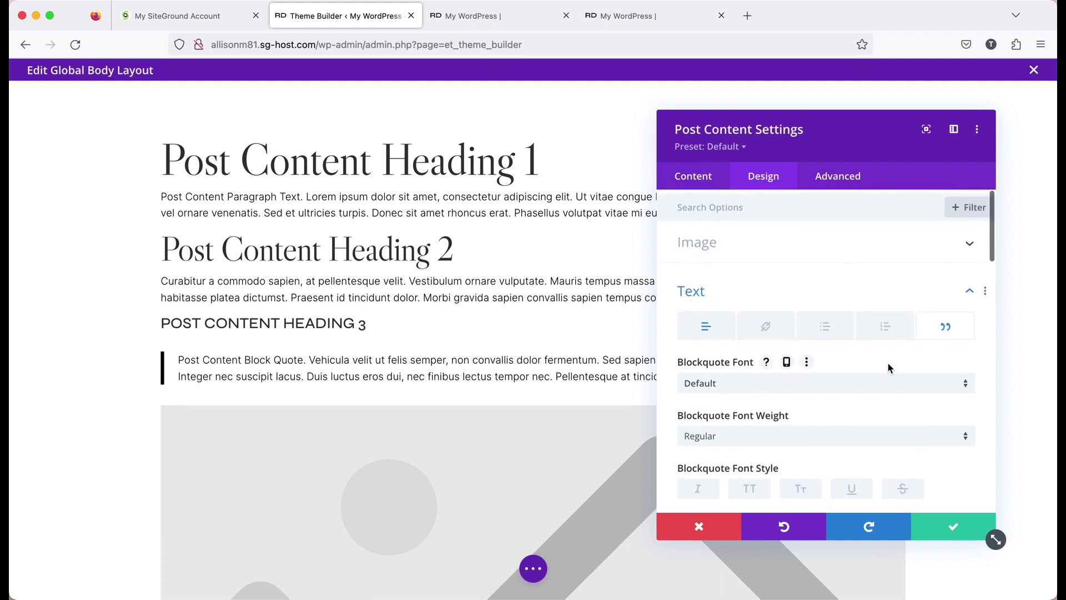
{"action": "left_click", "coordinate": [969, 290]}
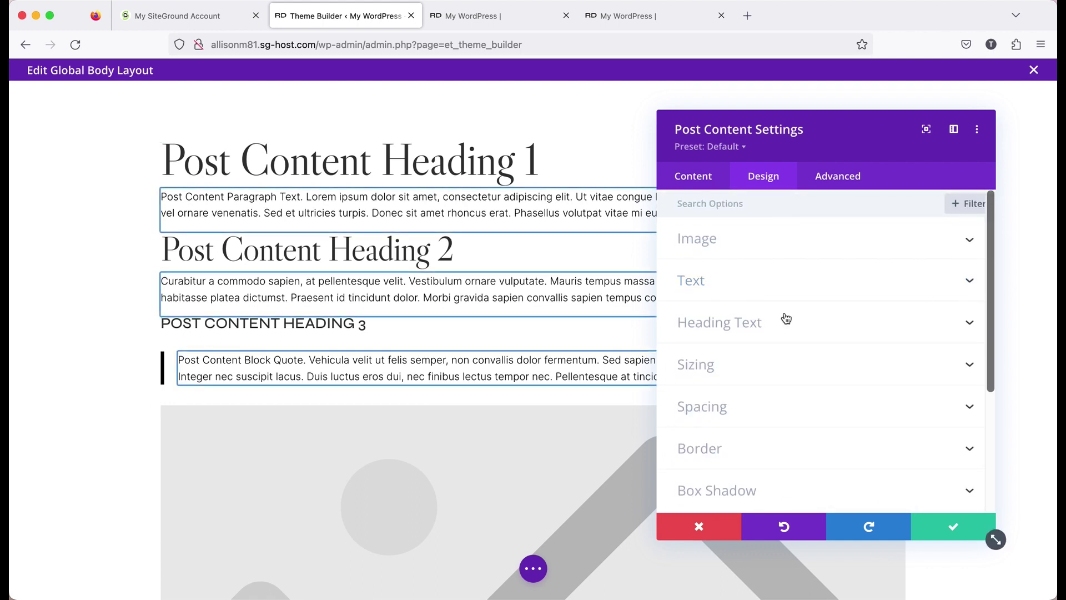
{"action": "left_click", "coordinate": [740, 327]}
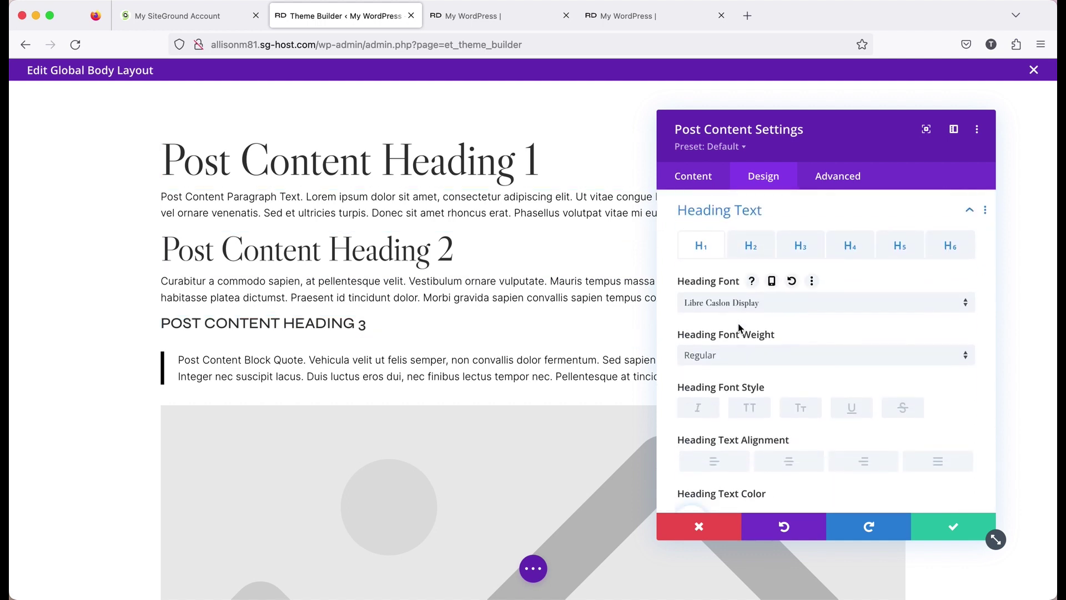
{"action": "scroll", "coordinate": [747, 314], "scroll_direction": "down", "scroll_amount": 1}
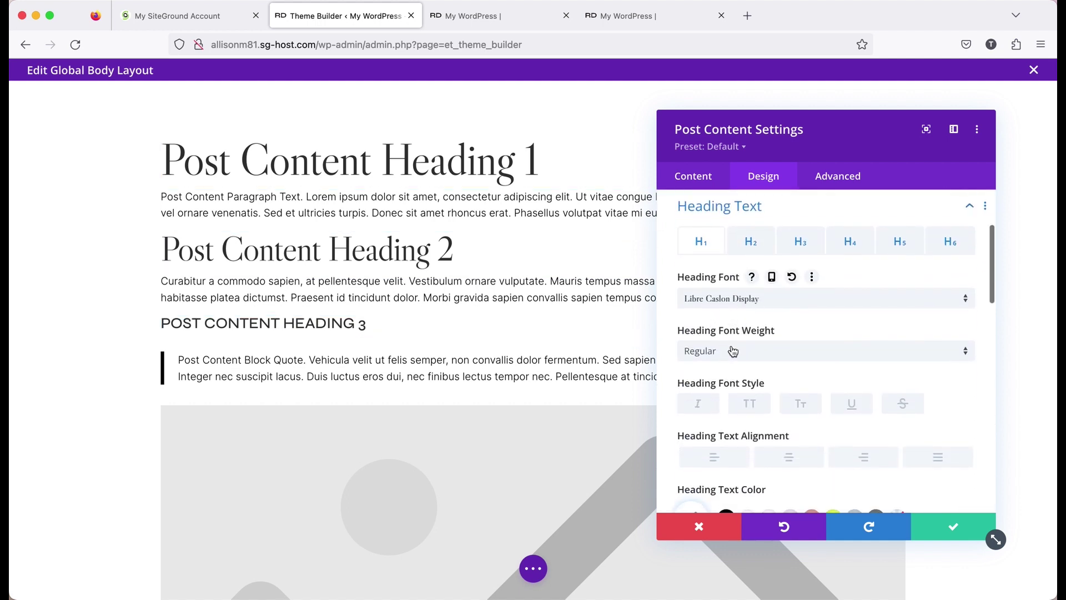
{"action": "scroll", "coordinate": [733, 352], "scroll_direction": "down", "scroll_amount": 5}
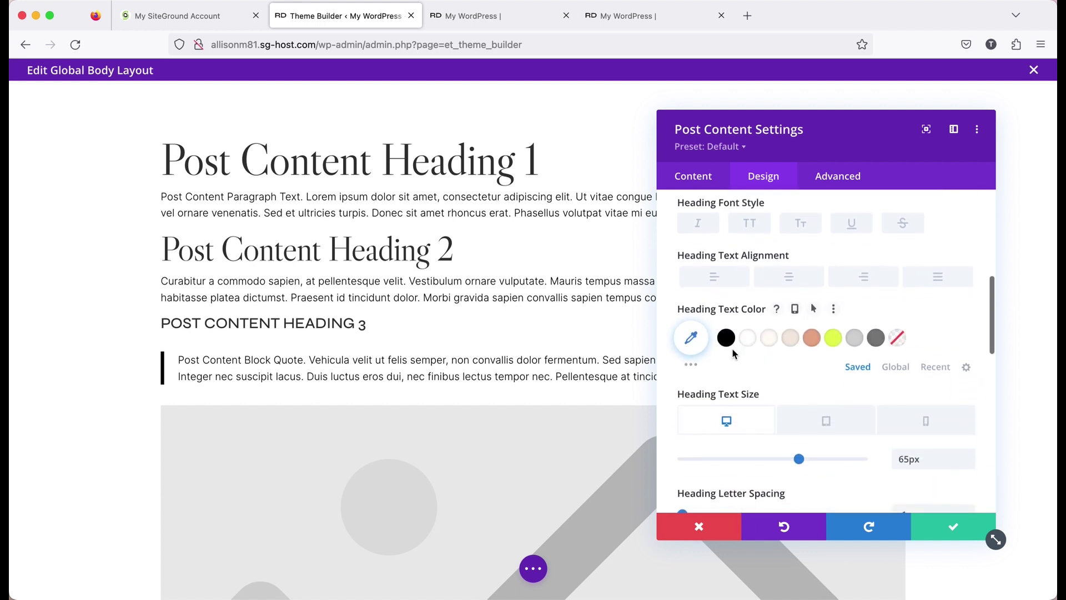
{"action": "scroll", "coordinate": [774, 424], "scroll_direction": "down", "scroll_amount": 1}
{"action": "scroll", "coordinate": [774, 427], "scroll_direction": "up", "scroll_amount": 5}
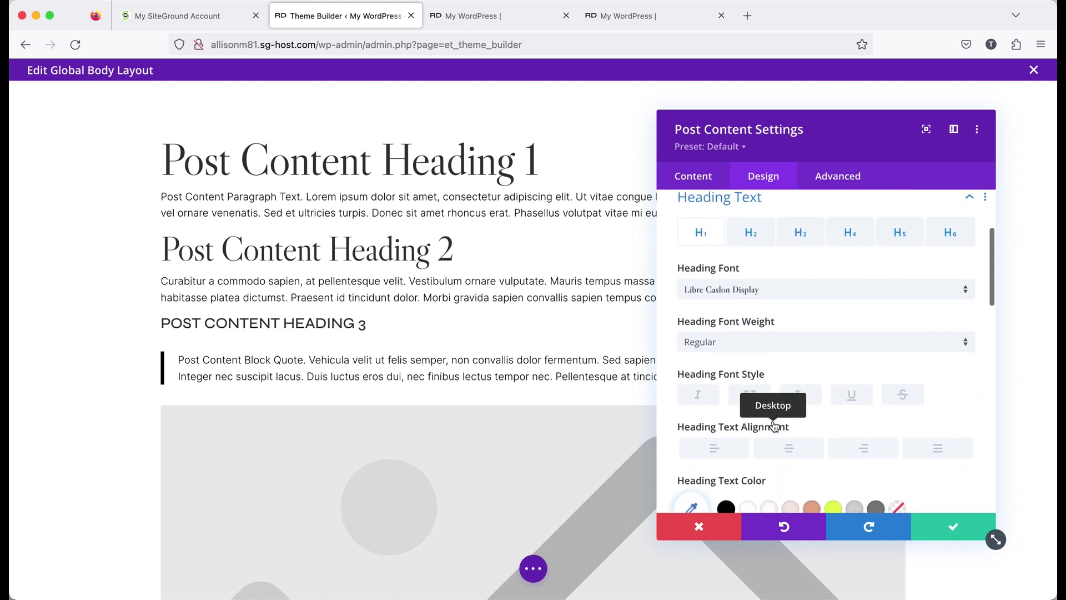
{"action": "scroll", "coordinate": [774, 423], "scroll_direction": "up", "scroll_amount": 3}
{"action": "scroll", "coordinate": [745, 357], "scroll_direction": "down", "scroll_amount": 1}
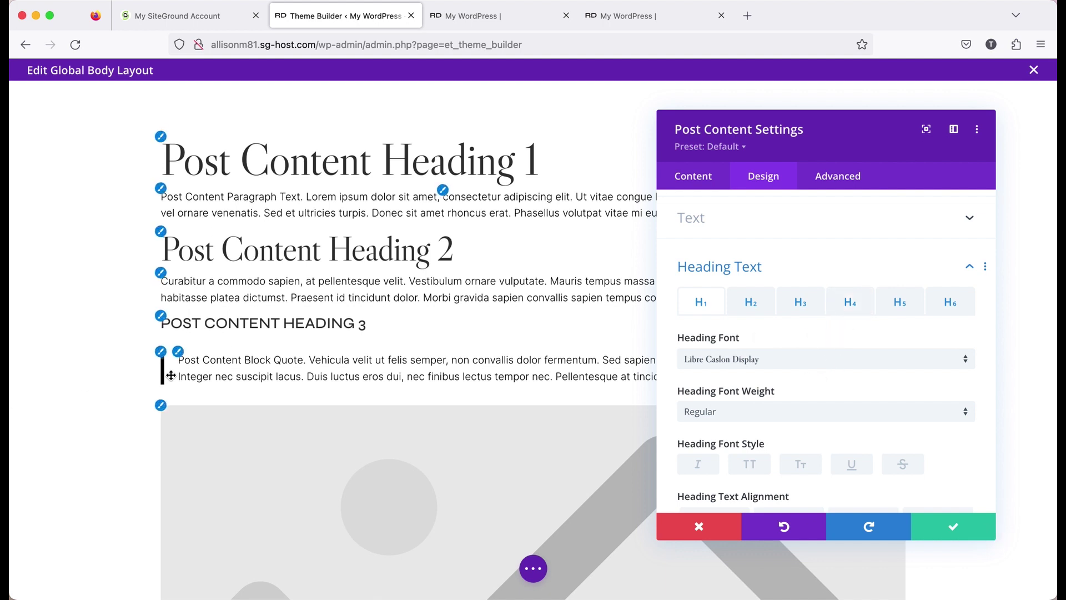
{"action": "scroll", "coordinate": [733, 350], "scroll_direction": "down", "scroll_amount": 1}
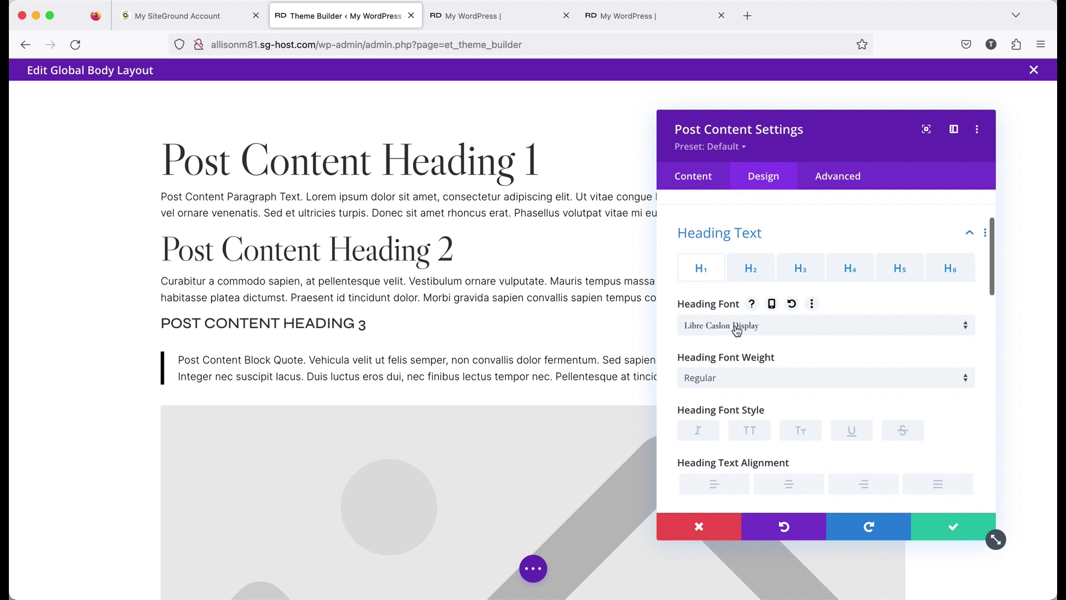
Step: Set the H1 heading font of the Post Content module to Cormorant Upright
{"action": "left_click", "coordinate": [737, 331]}
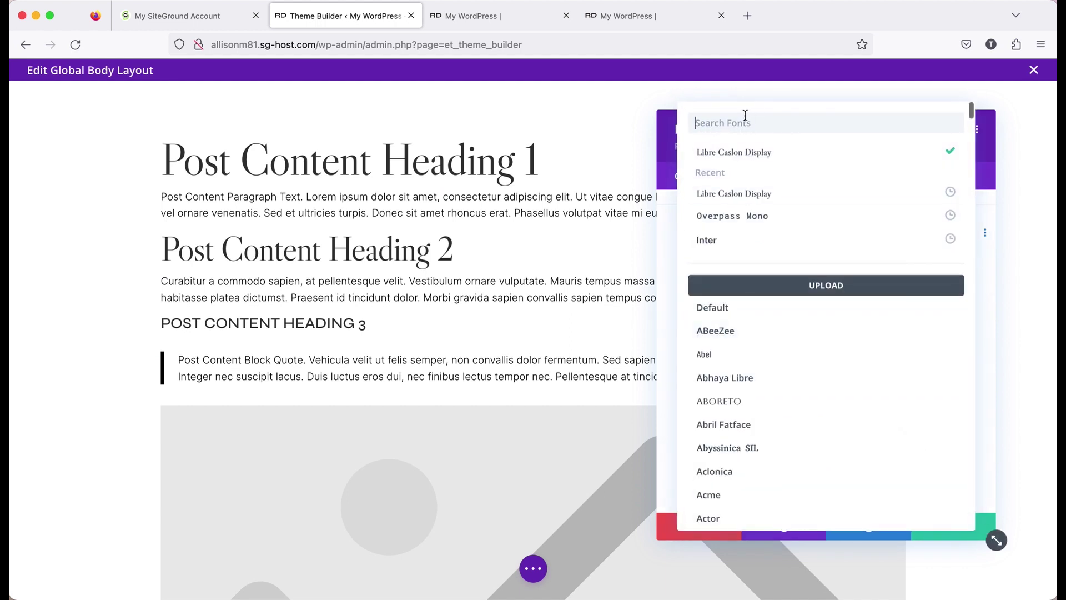
{"action": "type", "text": "cormo"}
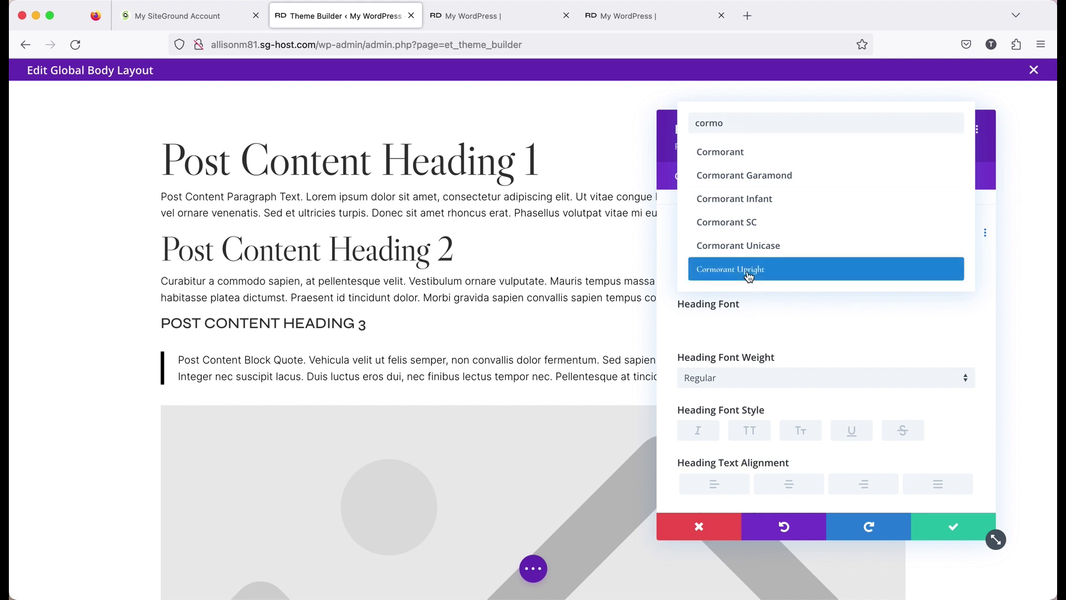
{"action": "left_click", "coordinate": [748, 276]}
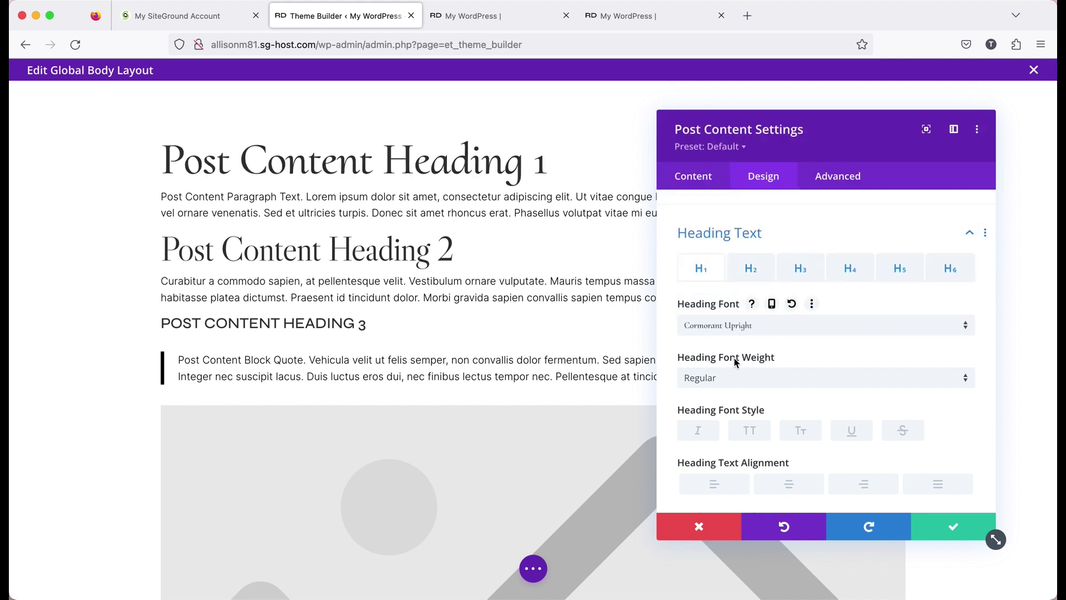
Step: Set the H2 heading font of the Post Content module to Cormorant Upright
{"action": "scroll", "coordinate": [404, 381], "scroll_direction": "down", "scroll_amount": 1}
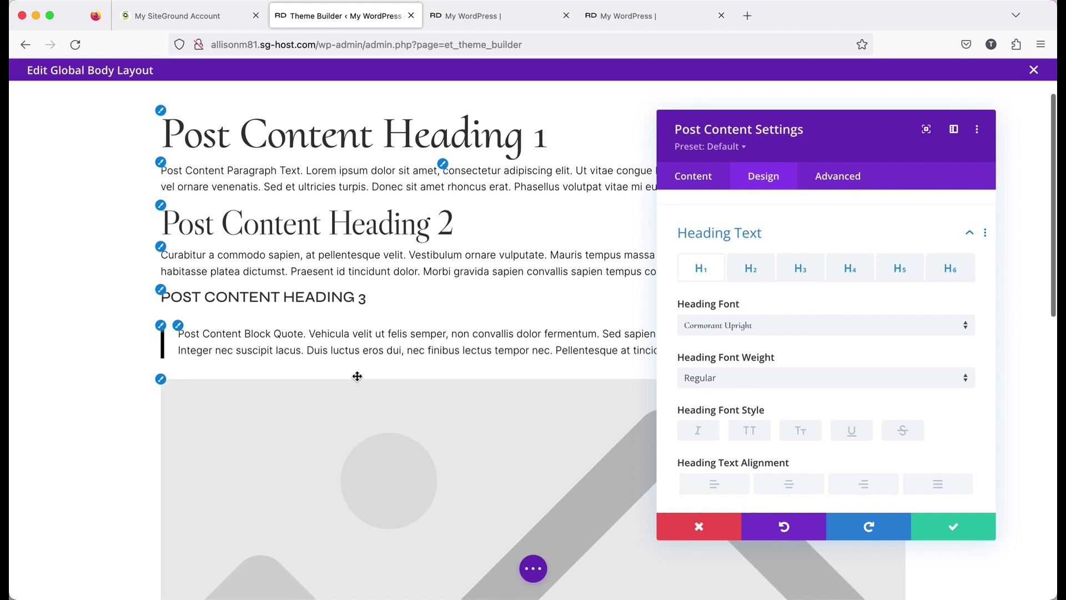
{"action": "left_click", "coordinate": [752, 269]}
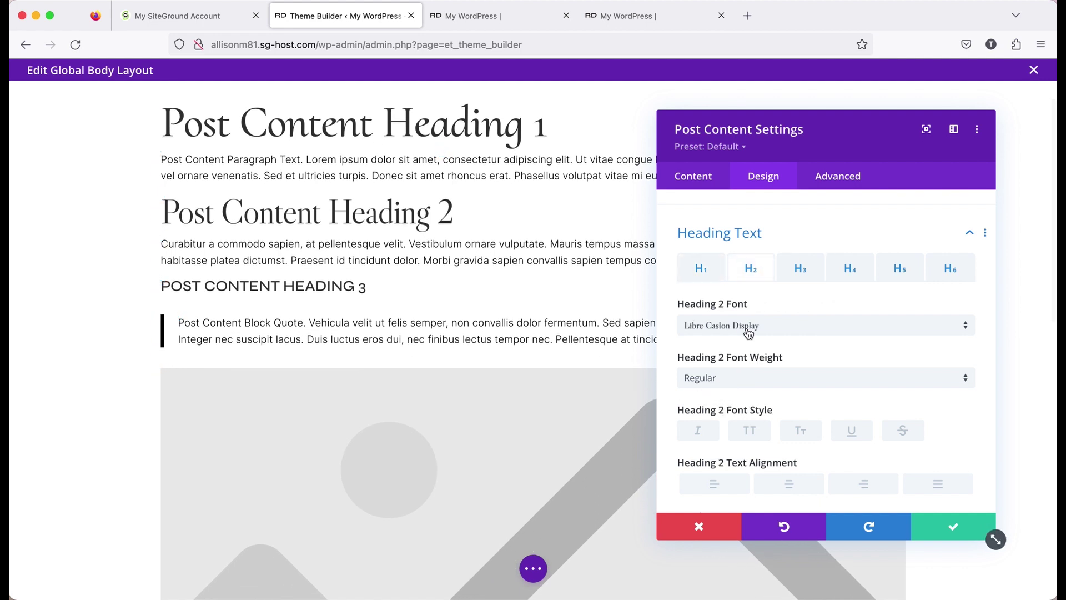
{"action": "left_click", "coordinate": [759, 328]}
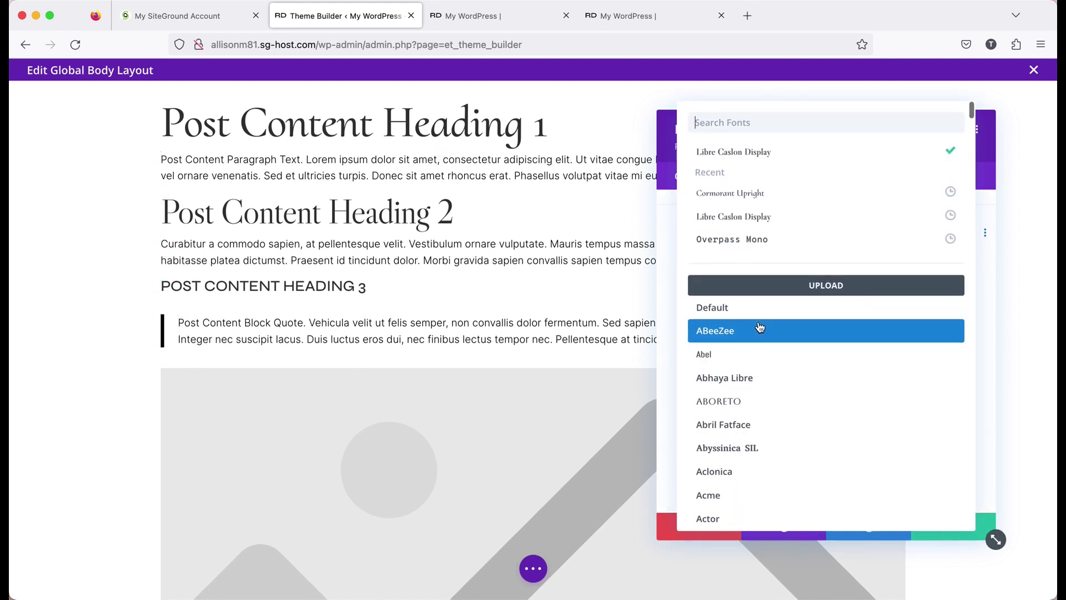
{"action": "left_click", "coordinate": [758, 193]}
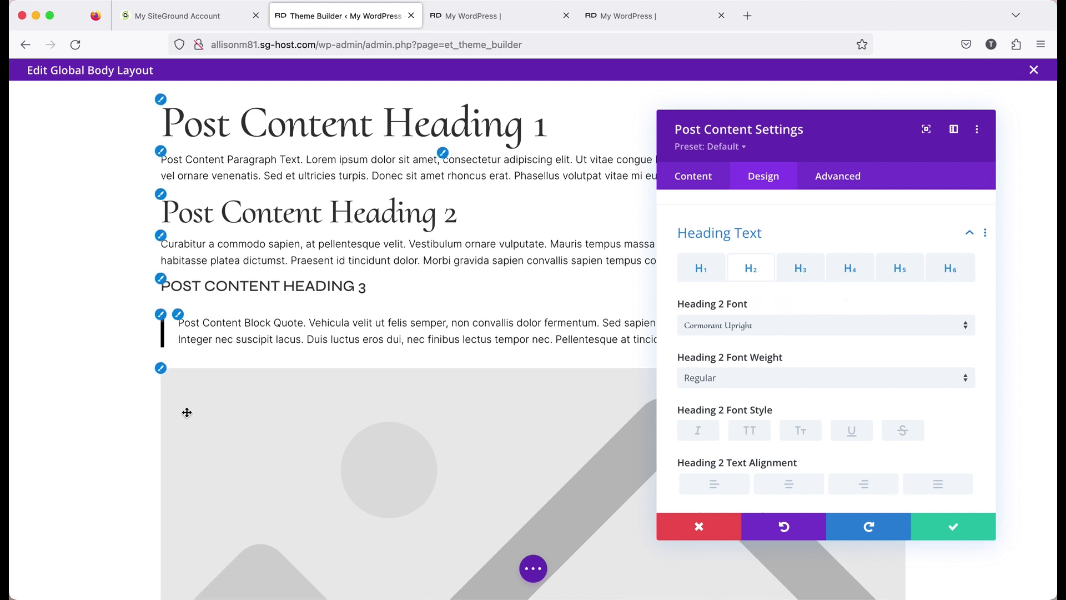
Step: Set the H3 heading font to Cormorant Upright and remove its uppercase font style
{"action": "left_click", "coordinate": [800, 267]}
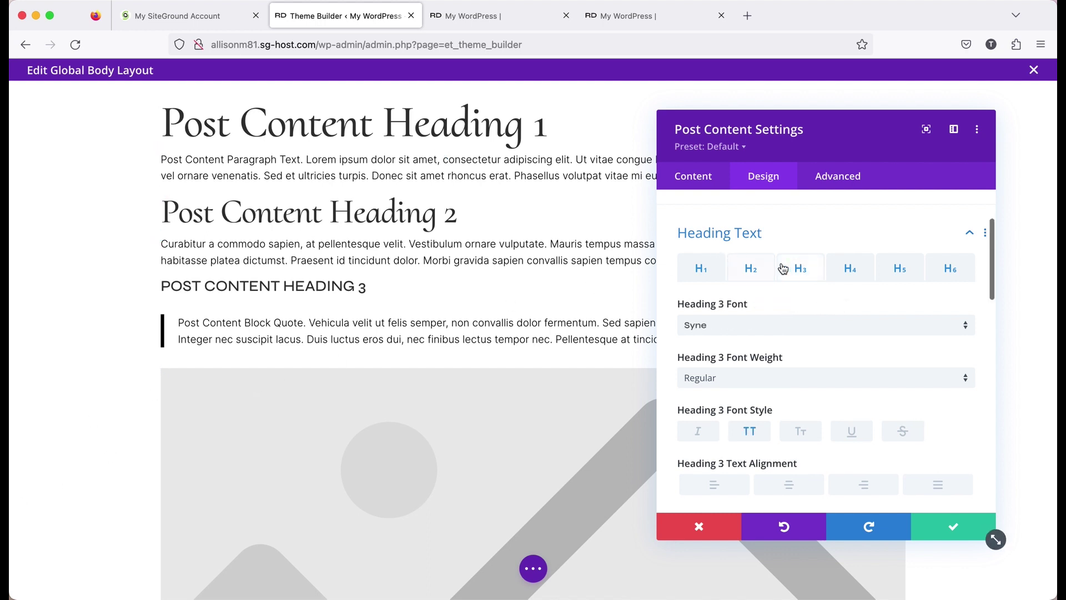
{"action": "left_click", "coordinate": [749, 326]}
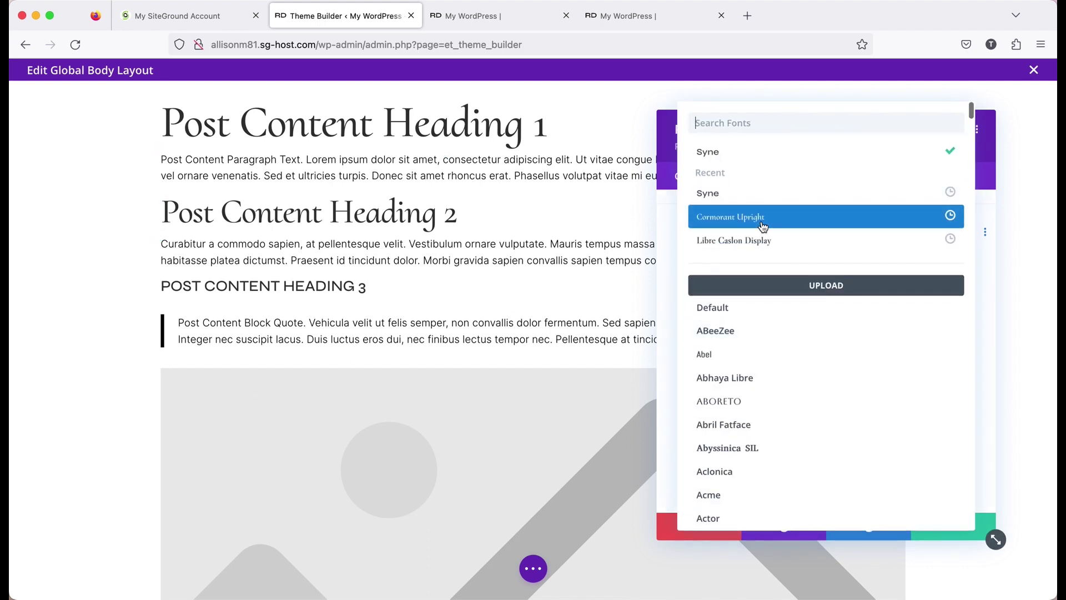
{"action": "left_click", "coordinate": [762, 217]}
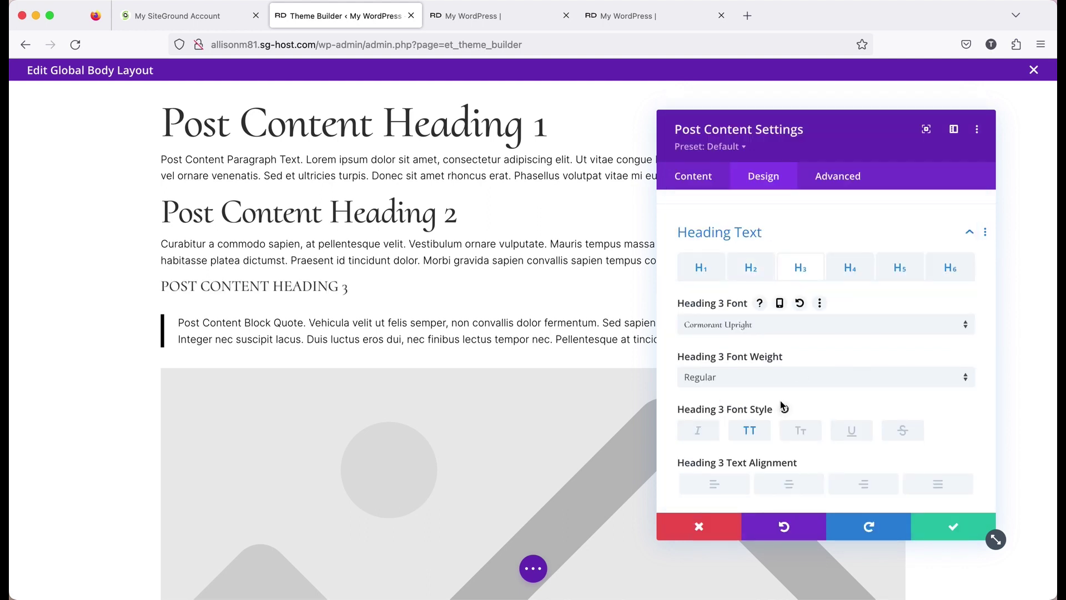
{"action": "left_click", "coordinate": [751, 432]}
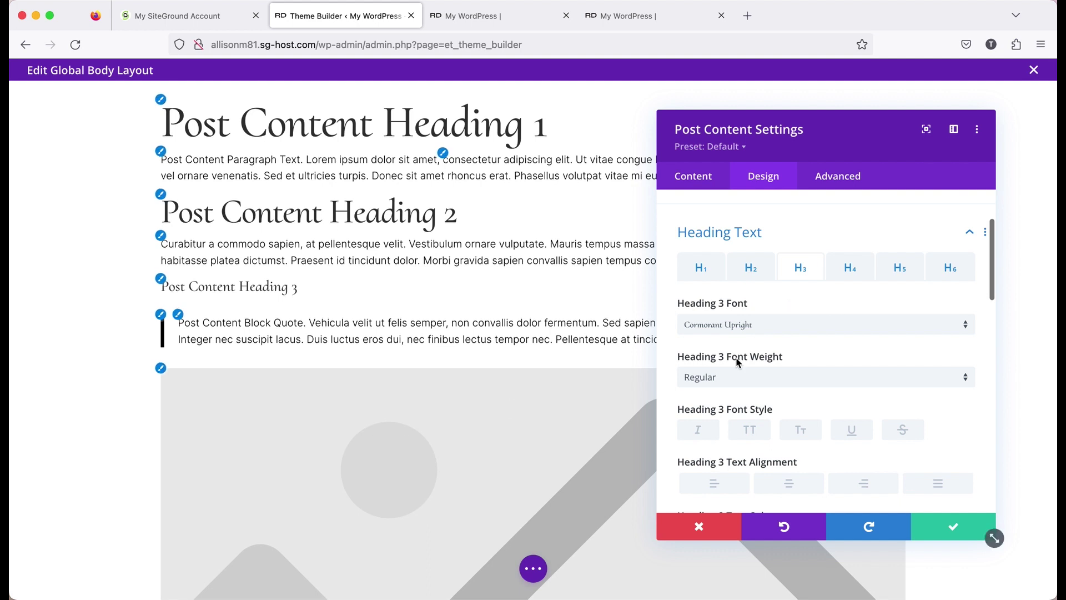
Step: Set the H3 heading text size in the Post Content module to 34px
{"action": "scroll", "coordinate": [735, 357], "scroll_direction": "down", "scroll_amount": 5}
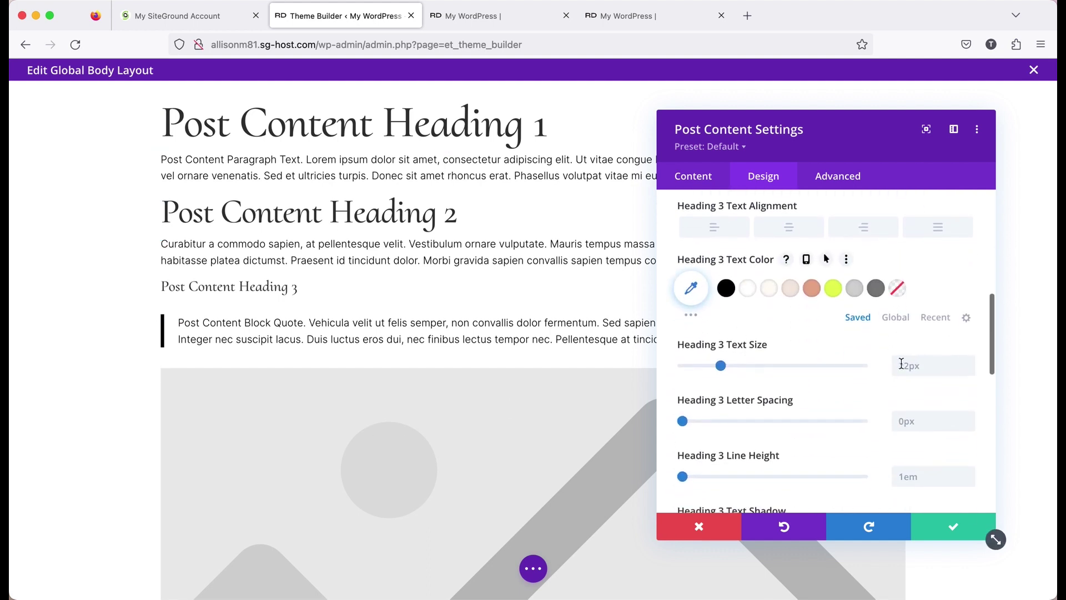
{"action": "left_click", "coordinate": [931, 365]}
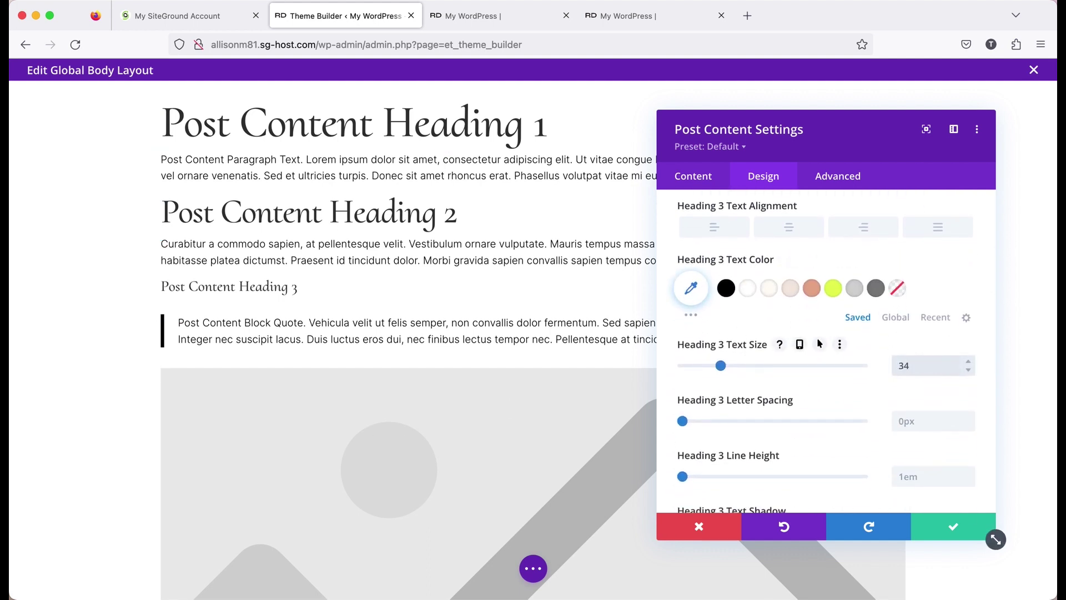
{"action": "type", "text": "34"}
{"action": "key", "text": "Return"}
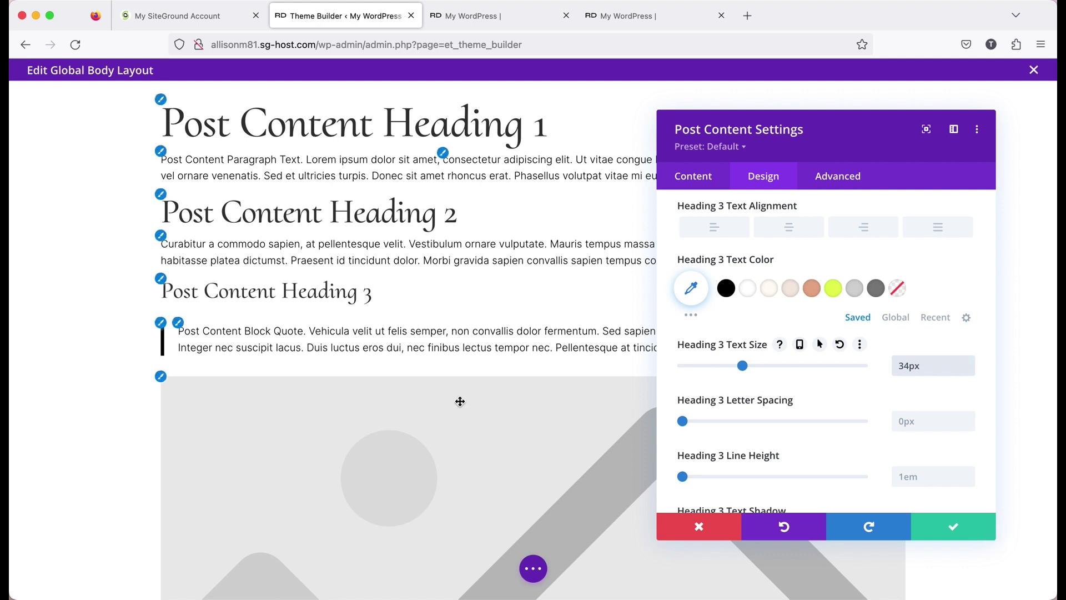
{"action": "scroll", "coordinate": [798, 273], "scroll_direction": "up", "scroll_amount": 6}
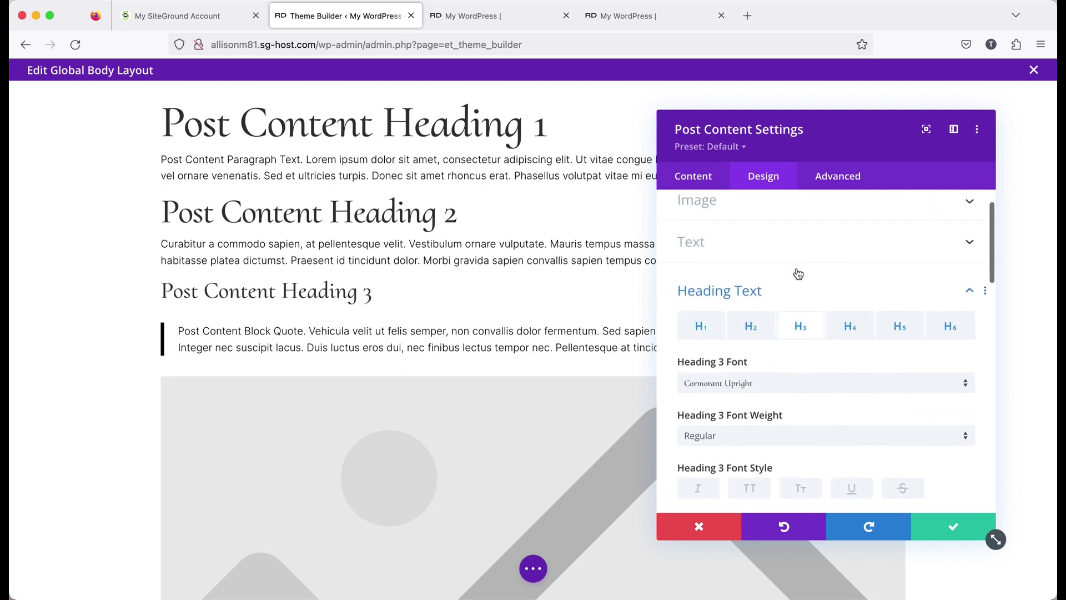
Step: Set the H4 heading font of the Post Content module to Cormorant Upright and remove its uppercase font style
{"action": "left_click", "coordinate": [849, 326]}
{"action": "scroll", "coordinate": [414, 307], "scroll_direction": "down", "scroll_amount": 6}
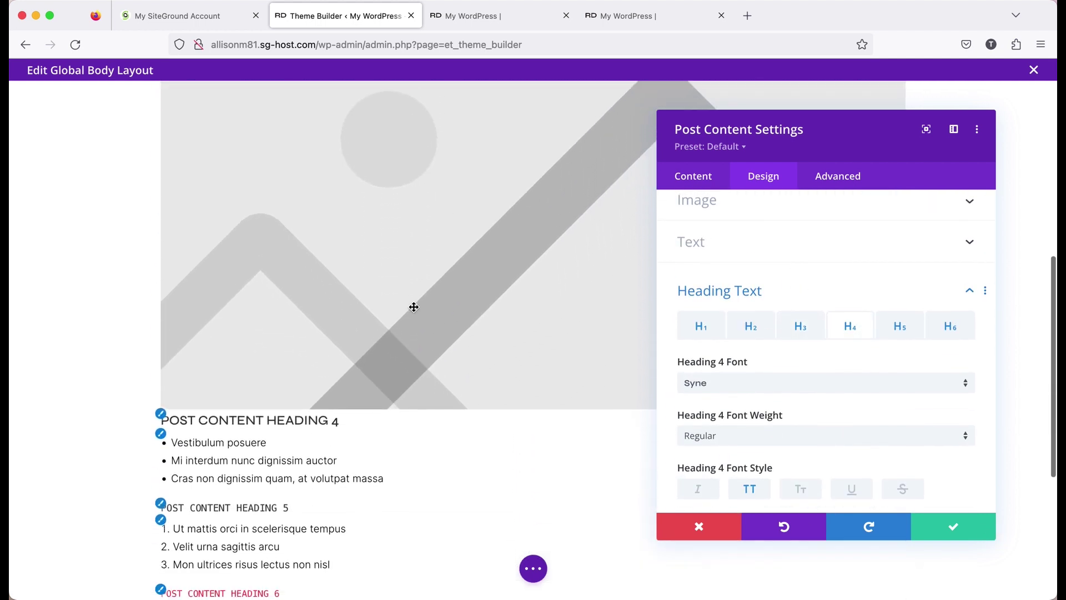
{"action": "scroll", "coordinate": [414, 307], "scroll_direction": "down", "scroll_amount": 3}
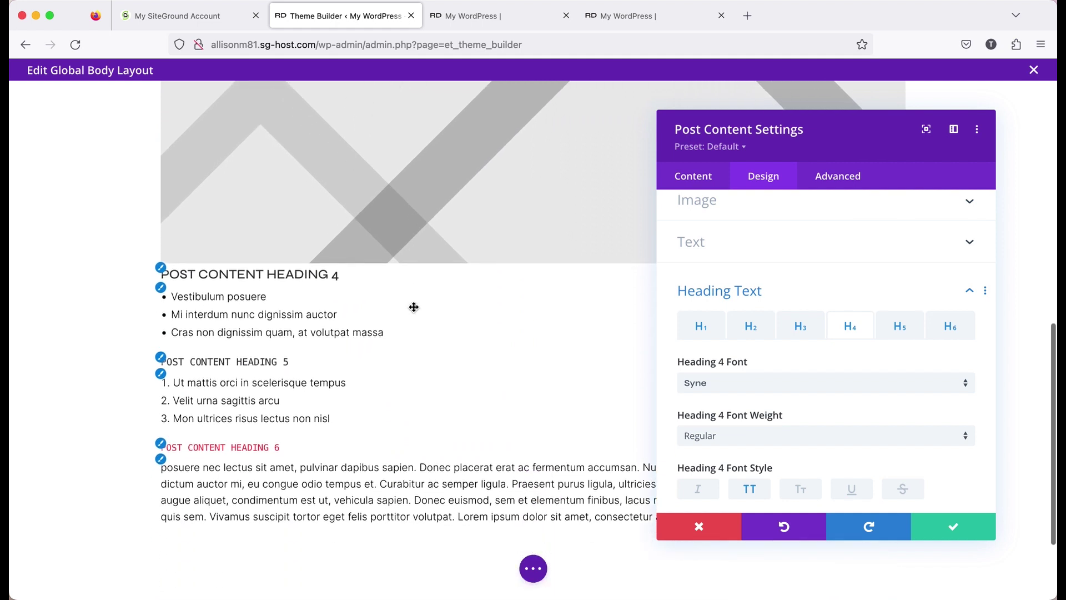
{"action": "left_click", "coordinate": [727, 388]}
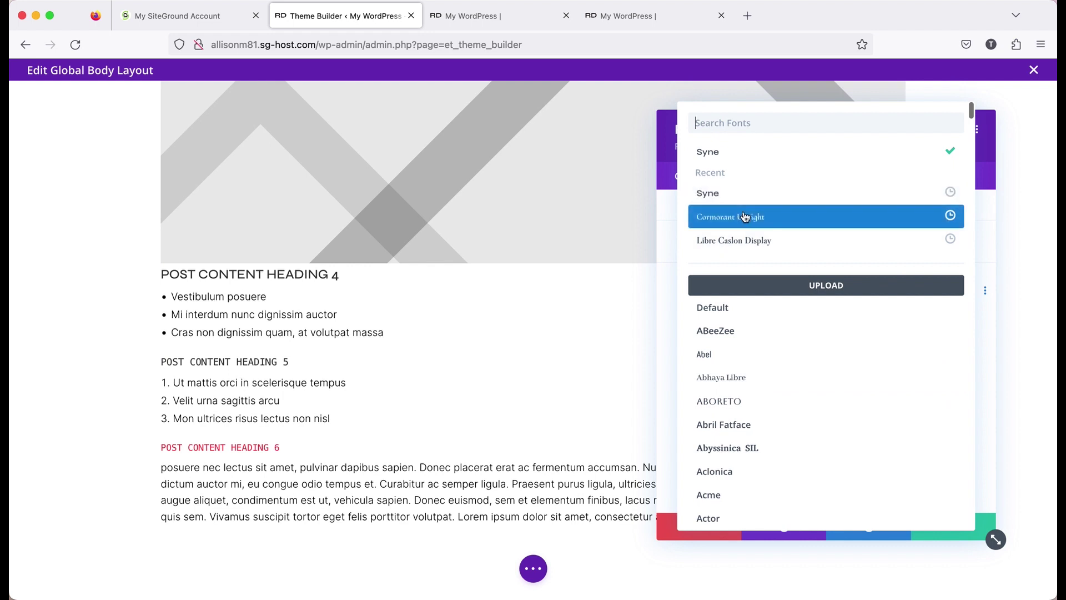
{"action": "left_click", "coordinate": [744, 215]}
{"action": "scroll", "coordinate": [755, 388], "scroll_direction": "down", "scroll_amount": 1}
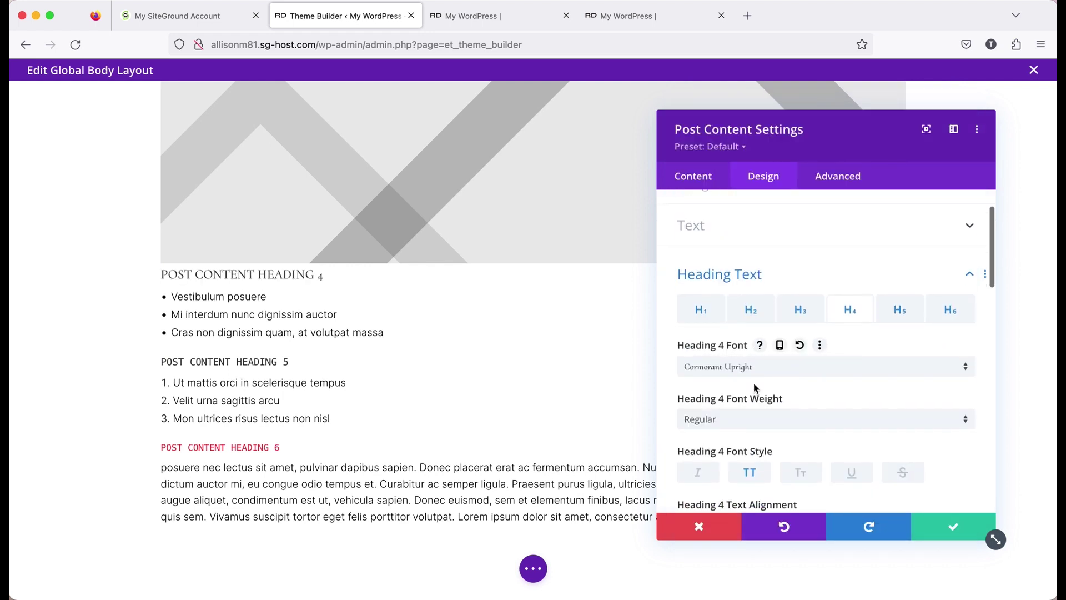
{"action": "scroll", "coordinate": [755, 388], "scroll_direction": "down", "scroll_amount": 5}
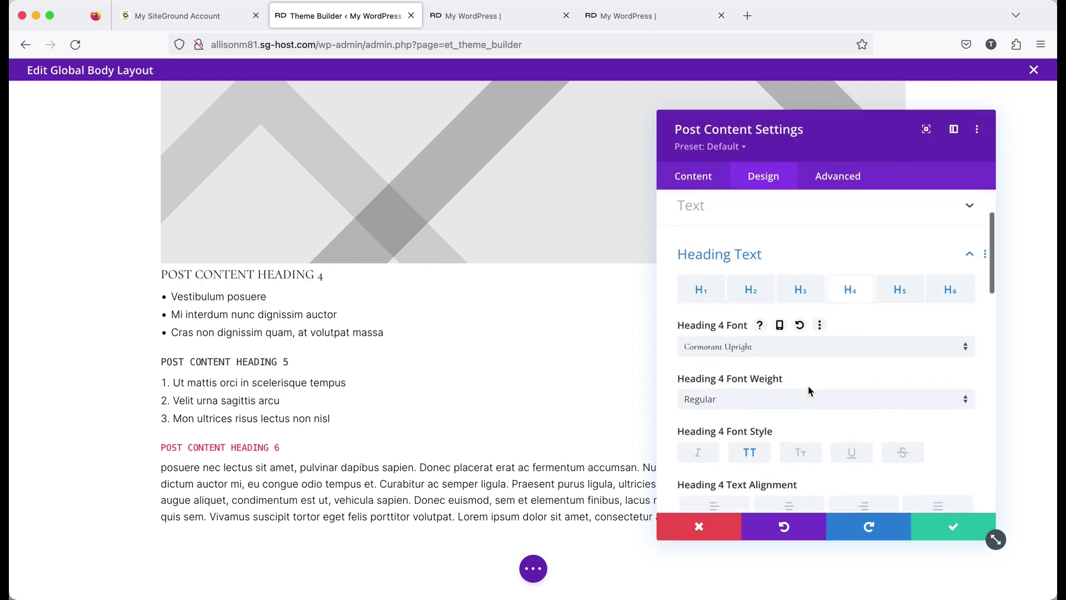
{"action": "left_click", "coordinate": [751, 381]}
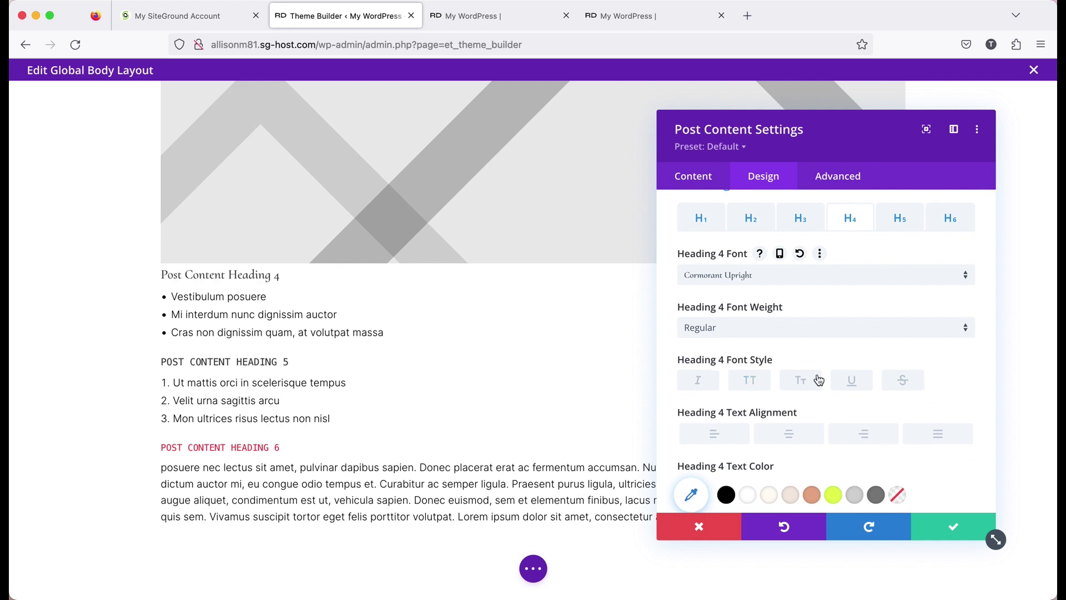
Step: Set the H4 heading text size in the Post Content module to 26px
{"action": "scroll", "coordinate": [944, 374], "scroll_direction": "down", "scroll_amount": 8}
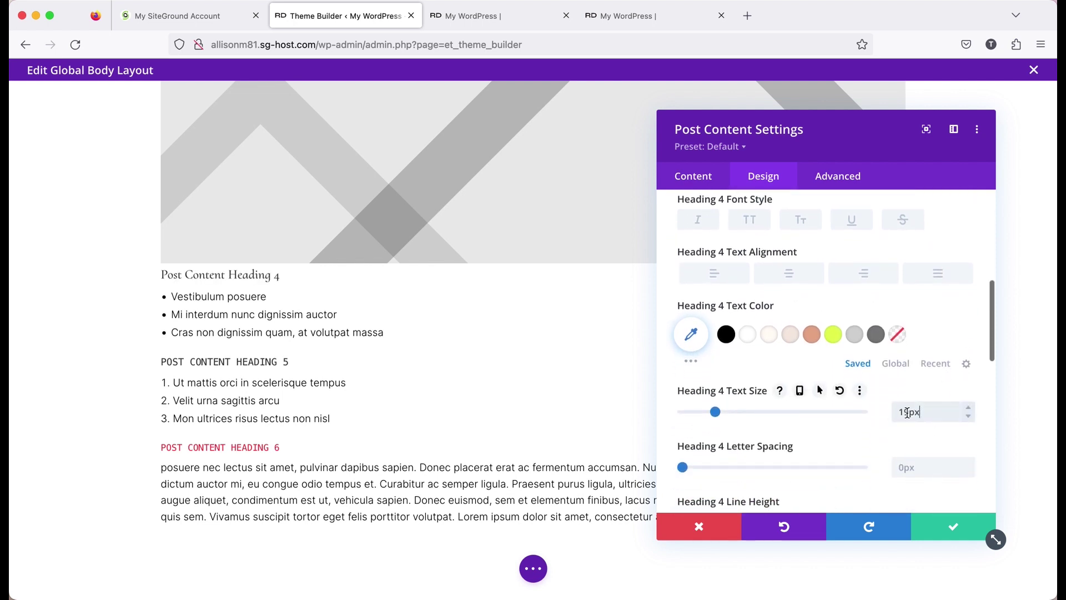
{"action": "left_click_drag", "start_coordinate": [929, 420], "coordinate": [872, 416]}
{"action": "type", "text": "26"}
{"action": "key", "text": "Return"}
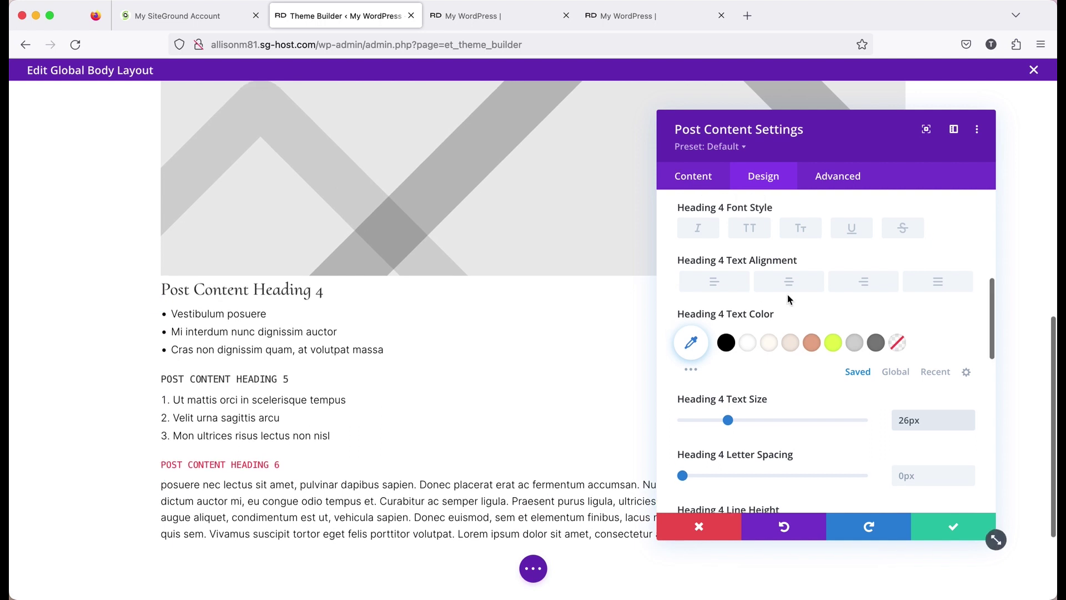
Step: Set the H5 heading font of the Post Content module to Inter
{"action": "scroll", "coordinate": [787, 294], "scroll_direction": "up", "scroll_amount": 6}
{"action": "left_click", "coordinate": [900, 364]}
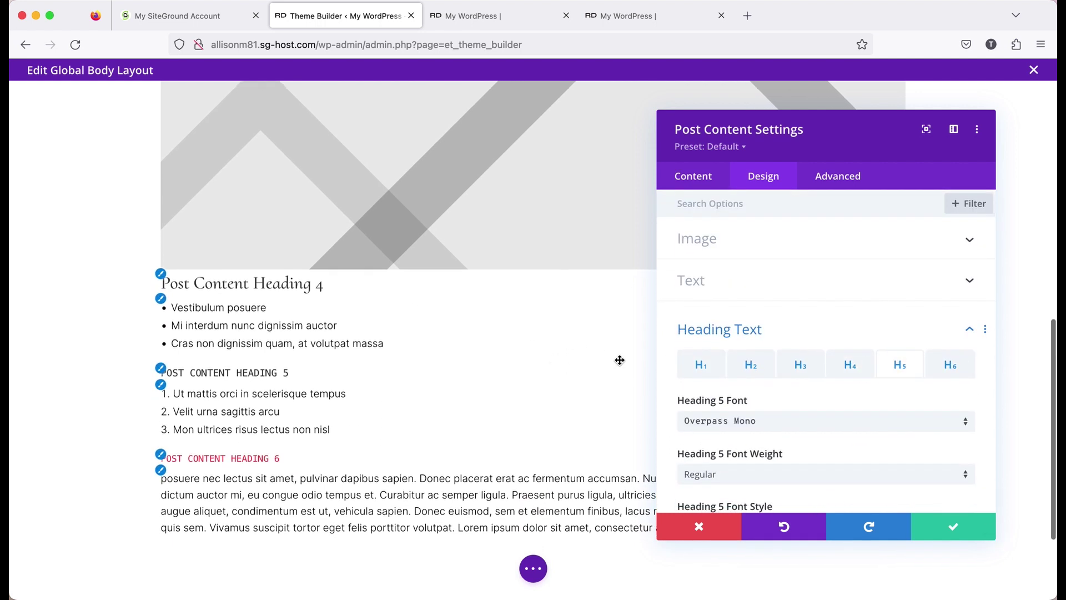
{"action": "scroll", "coordinate": [881, 376], "scroll_direction": "down", "scroll_amount": 1}
{"action": "scroll", "coordinate": [899, 372], "scroll_direction": "down", "scroll_amount": 1}
{"action": "left_click", "coordinate": [938, 366]}
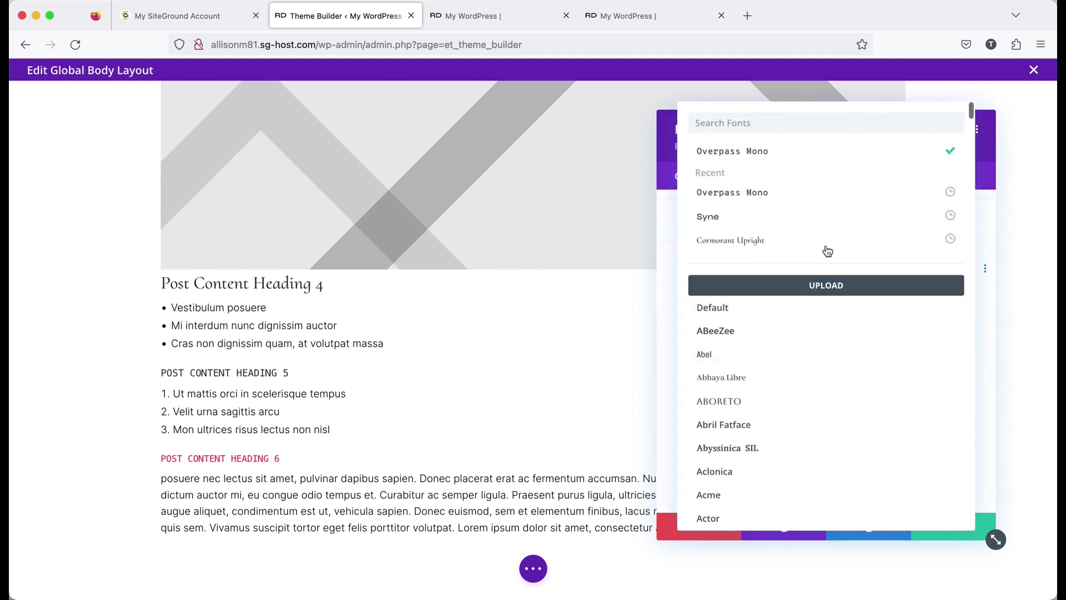
{"action": "type", "text": "inter"}
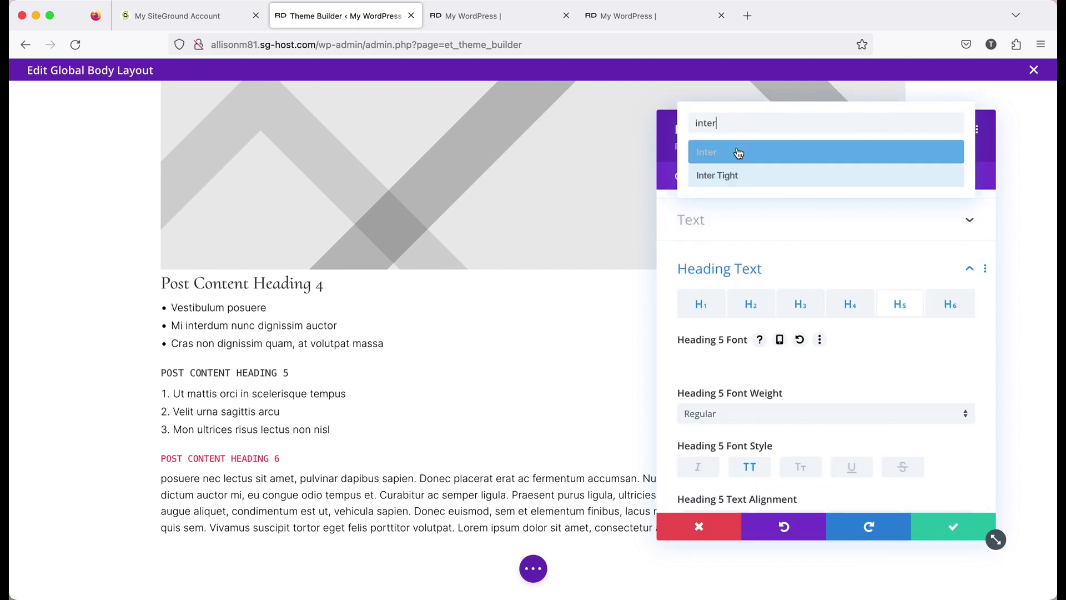
{"action": "left_click", "coordinate": [737, 153]}
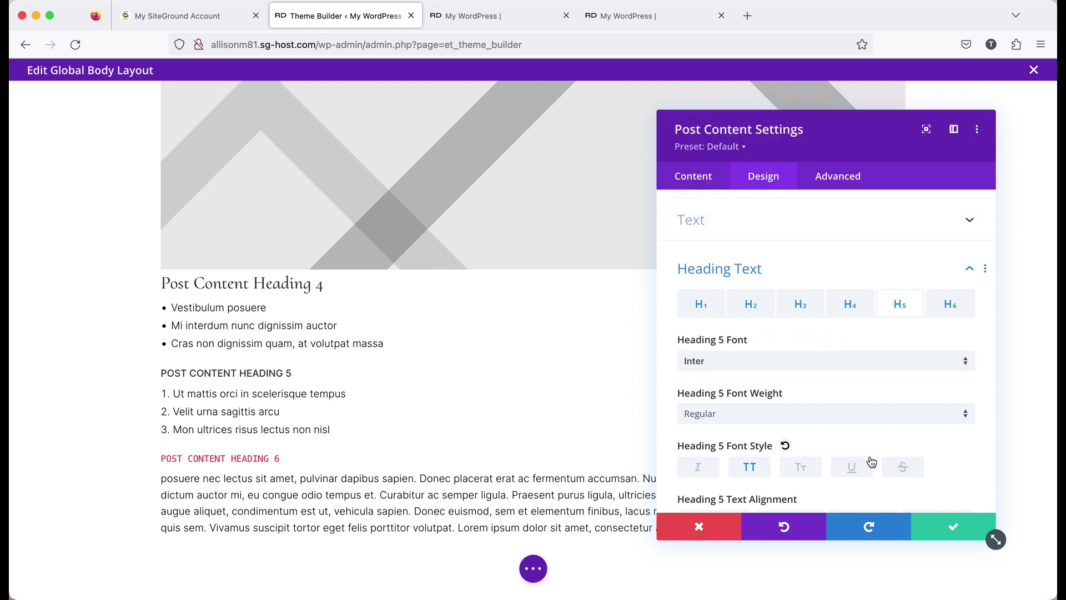
Step: Increase the H5 heading text size in the Post Content module to 16px
{"action": "scroll", "coordinate": [868, 464], "scroll_direction": "down", "scroll_amount": 5}
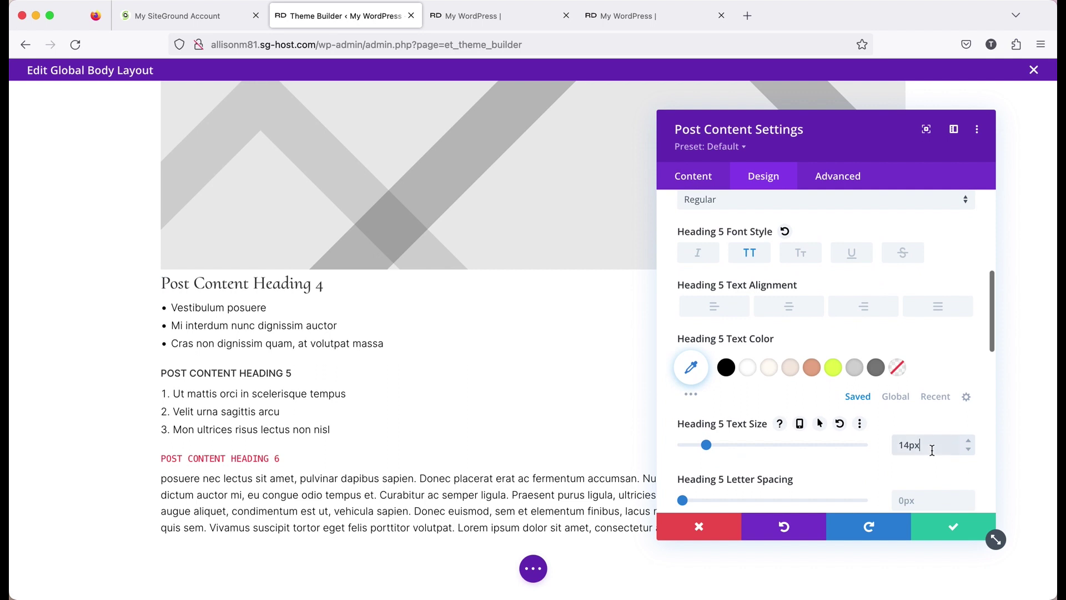
{"action": "left_click", "coordinate": [932, 450]}
{"action": "key", "text": "Up"}
{"action": "key", "text": "Up"}
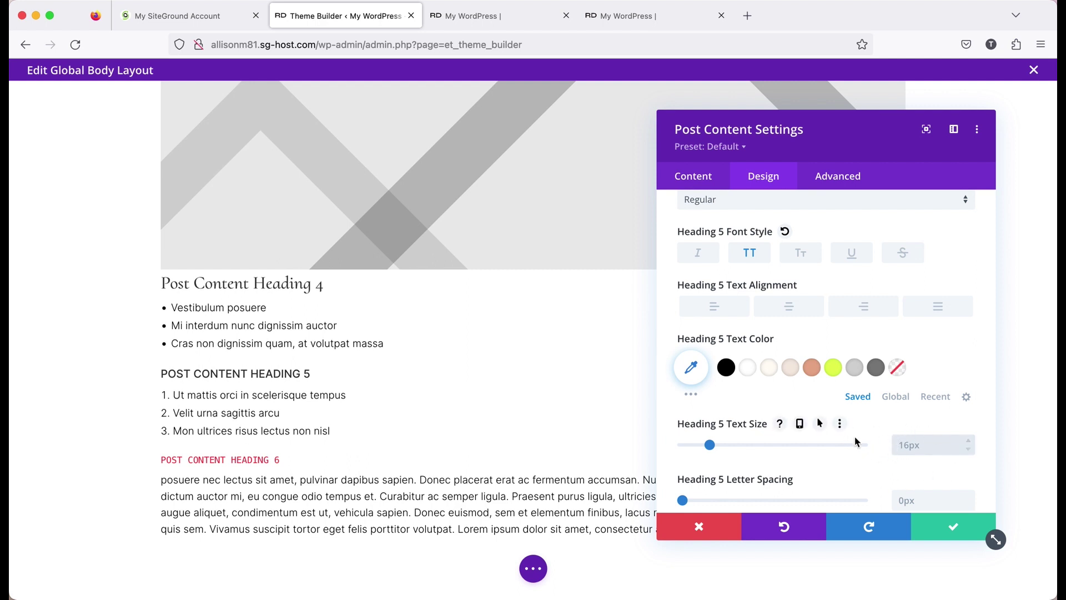
Step: Set the H6 heading font of the Post Content module to Inter
{"action": "scroll", "coordinate": [884, 408], "scroll_direction": "up", "scroll_amount": 5}
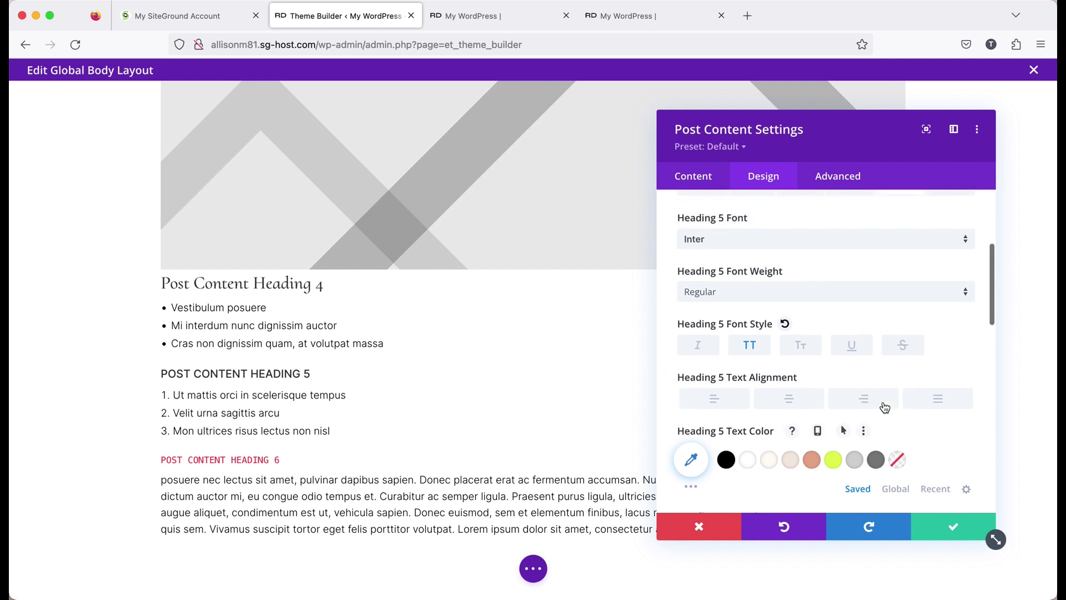
{"action": "left_click", "coordinate": [950, 349]}
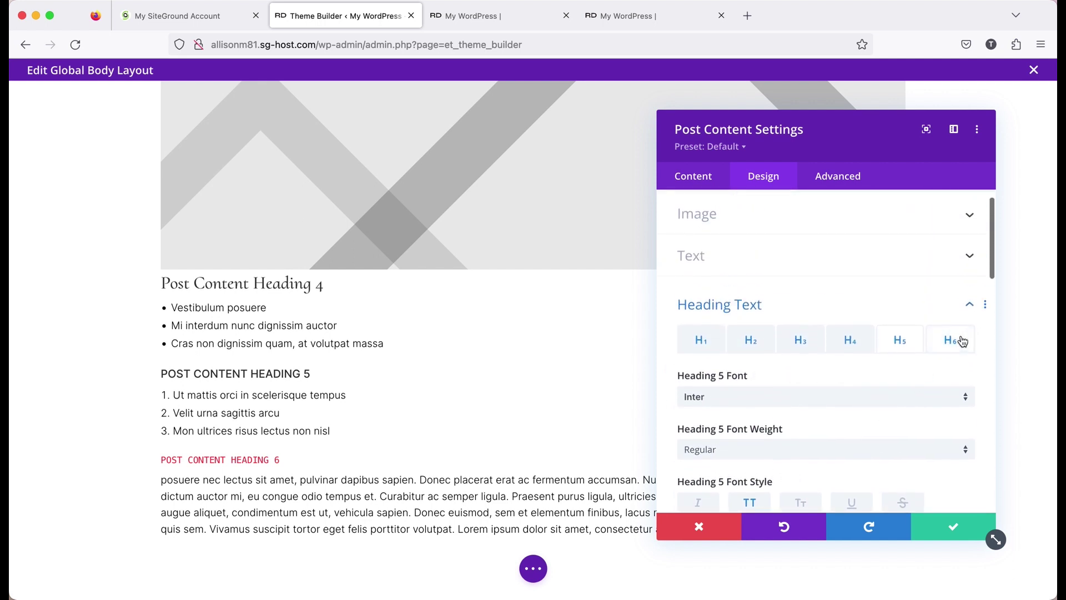
{"action": "scroll", "coordinate": [964, 361], "scroll_direction": "down", "scroll_amount": 1}
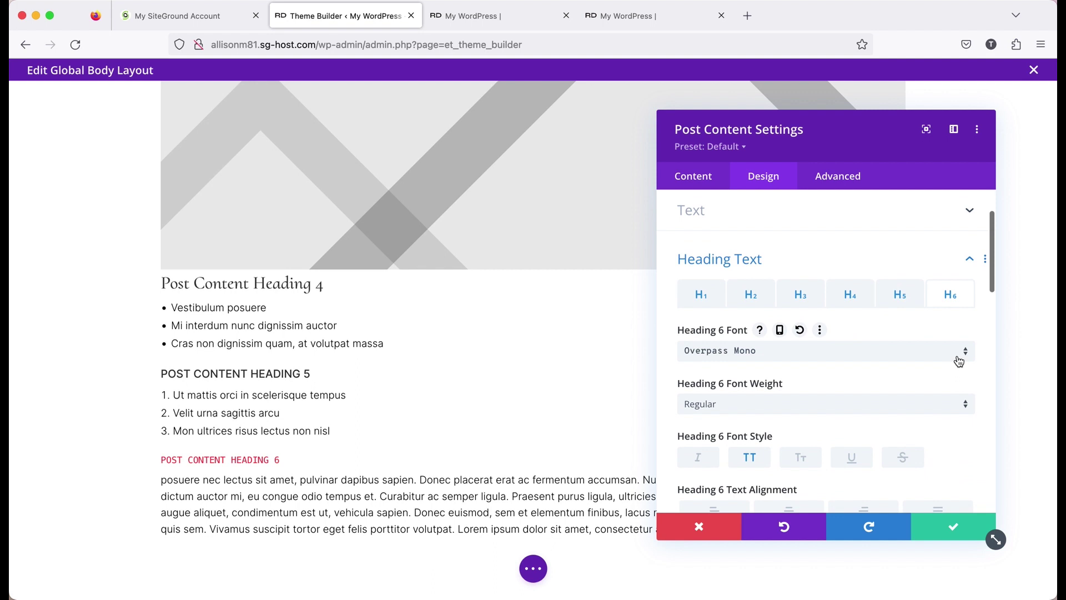
{"action": "left_click", "coordinate": [958, 362]}
{"action": "left_click", "coordinate": [750, 192]}
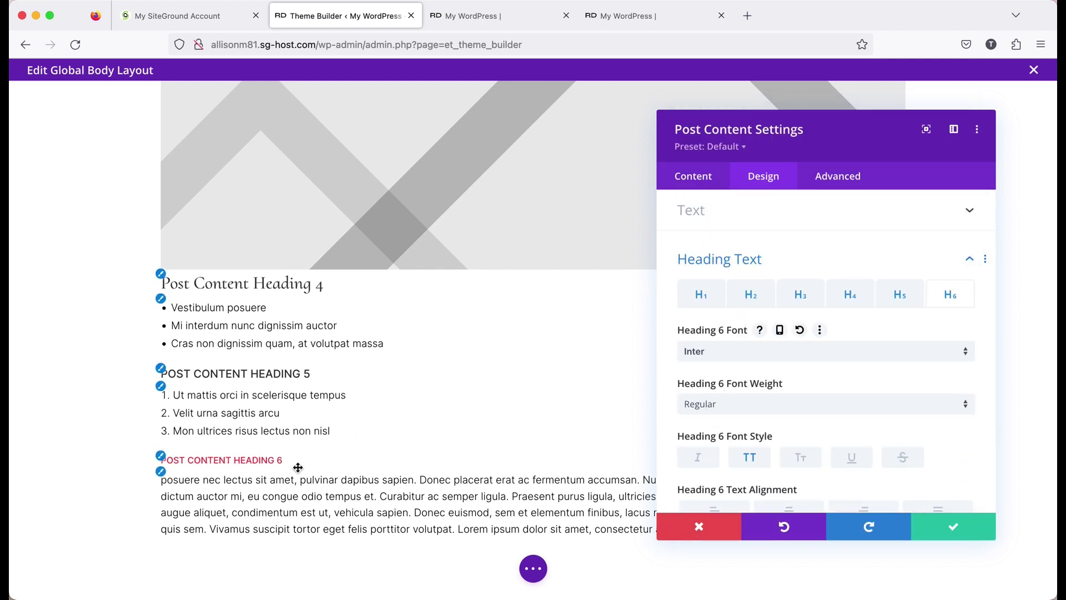
Step: Reset the H6 heading text color to its default and set the H6 text size to 14px
{"action": "scroll", "coordinate": [870, 440], "scroll_direction": "down", "scroll_amount": 1}
{"action": "scroll", "coordinate": [870, 440], "scroll_direction": "down", "scroll_amount": 2}
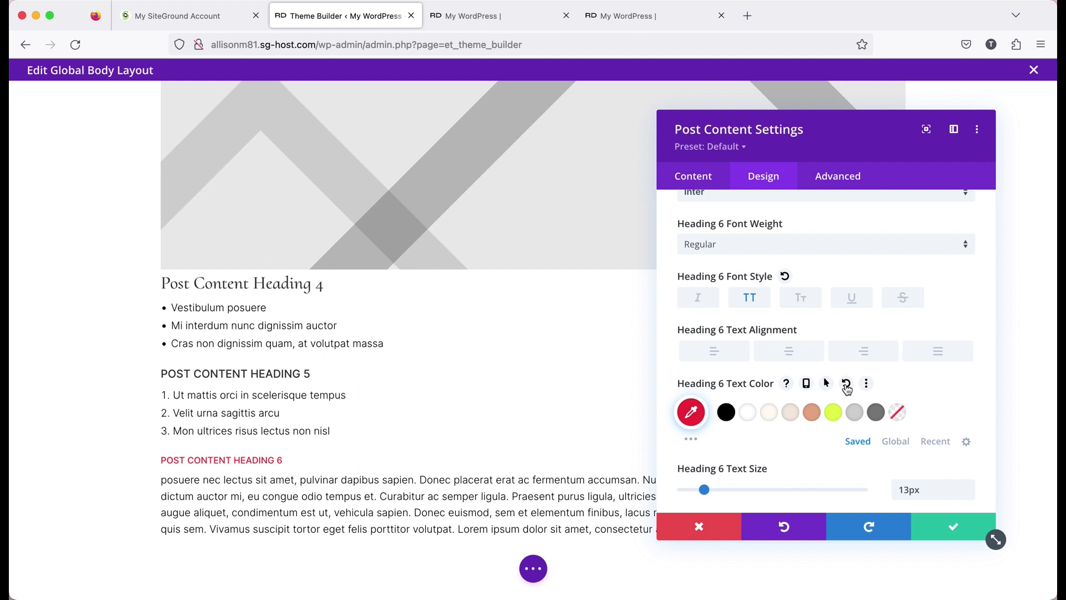
{"action": "left_click", "coordinate": [846, 385]}
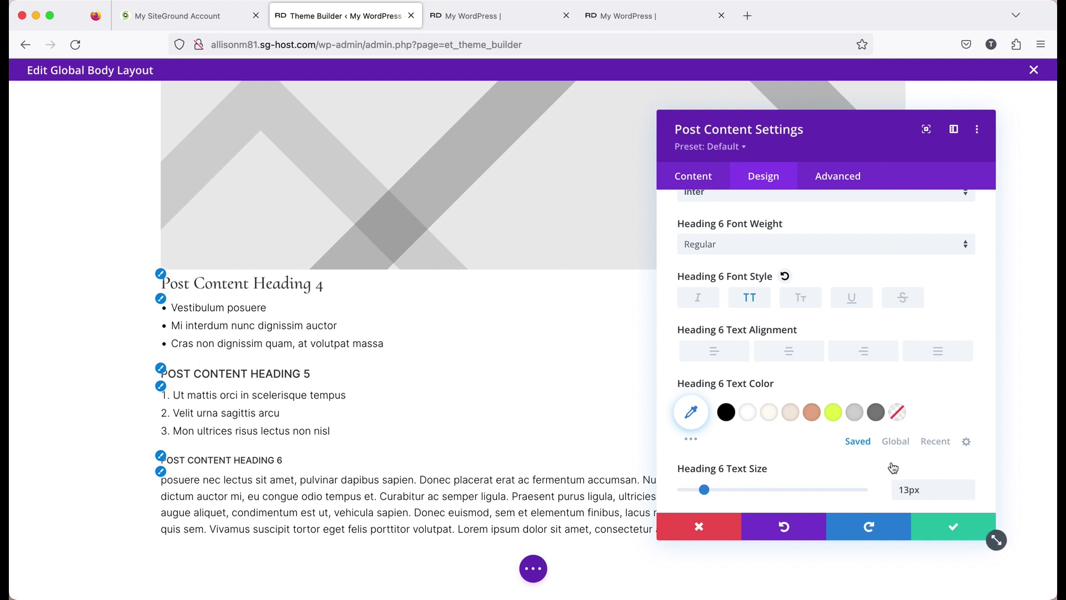
{"action": "scroll", "coordinate": [938, 458], "scroll_direction": "down", "scroll_amount": 1}
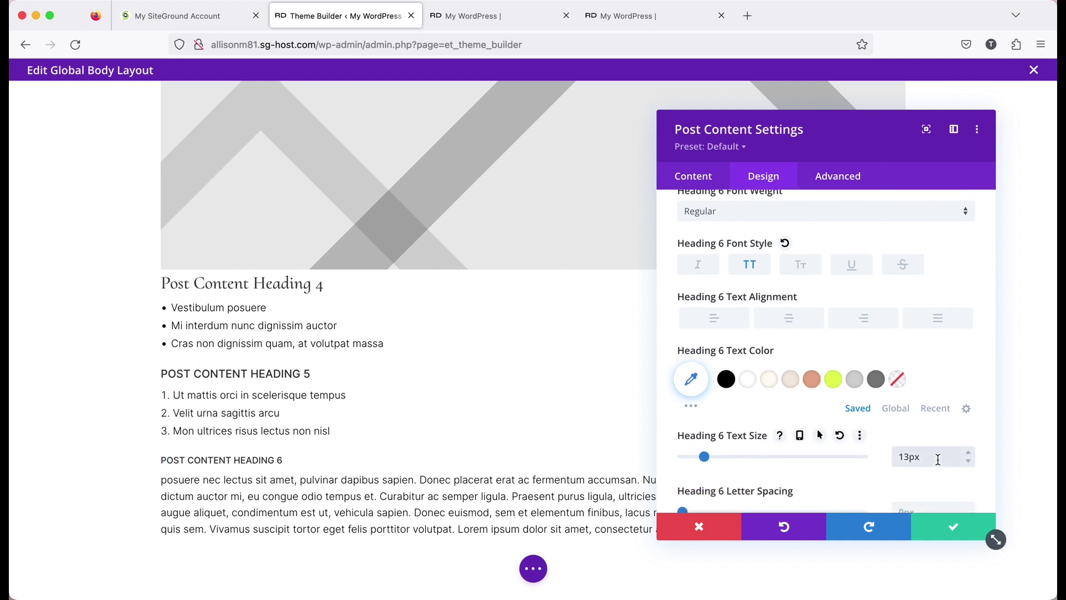
{"action": "triple_click", "coordinate": [937, 459]}
{"action": "key", "text": "BackSpace"}
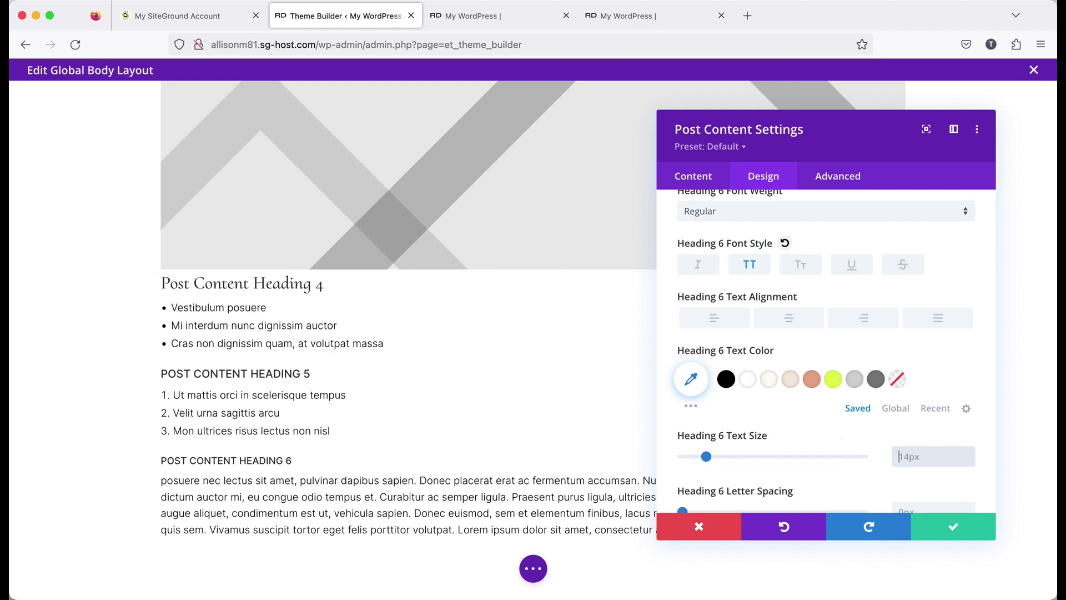
Step: Review the restyled headings on the page and the H1 heading's device-specific text size settings
{"action": "scroll", "coordinate": [315, 363], "scroll_direction": "up", "scroll_amount": 10}
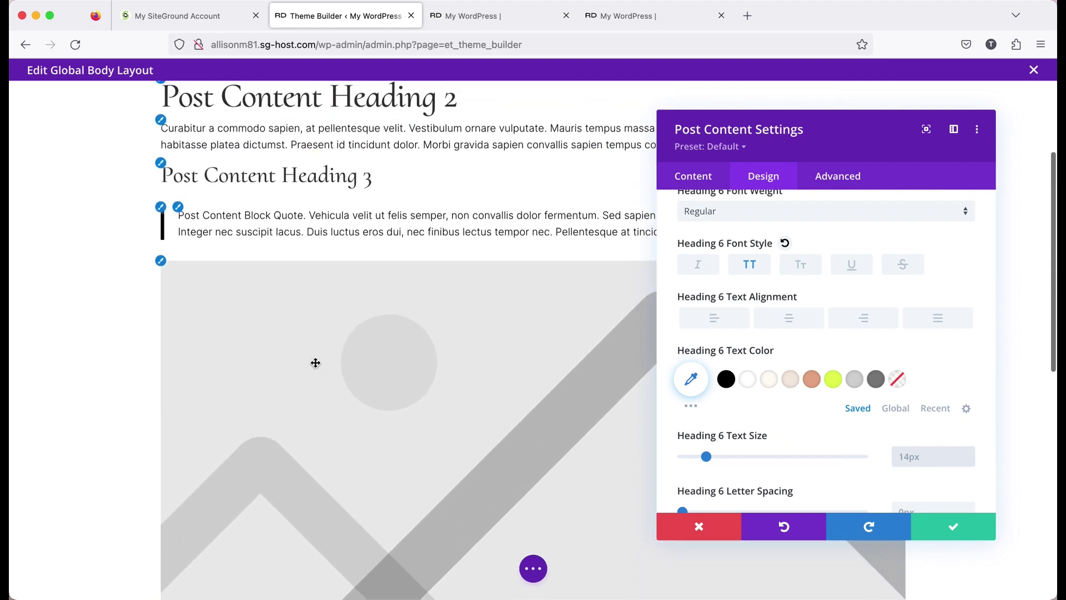
{"action": "scroll", "coordinate": [315, 363], "scroll_direction": "up", "scroll_amount": 3}
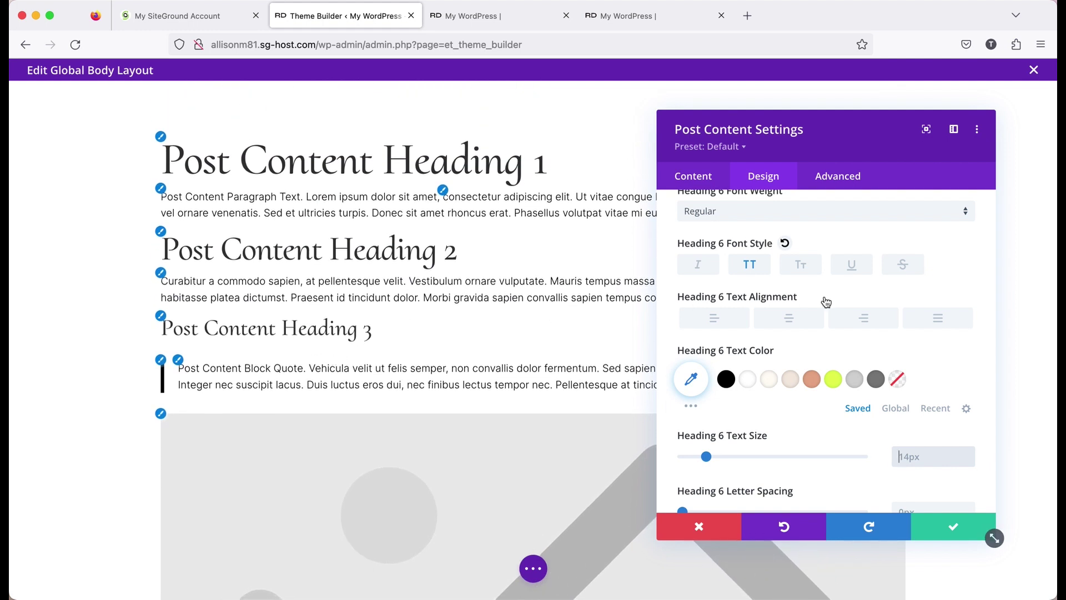
{"action": "scroll", "coordinate": [825, 300], "scroll_direction": "up", "scroll_amount": 4}
{"action": "left_click", "coordinate": [708, 279]}
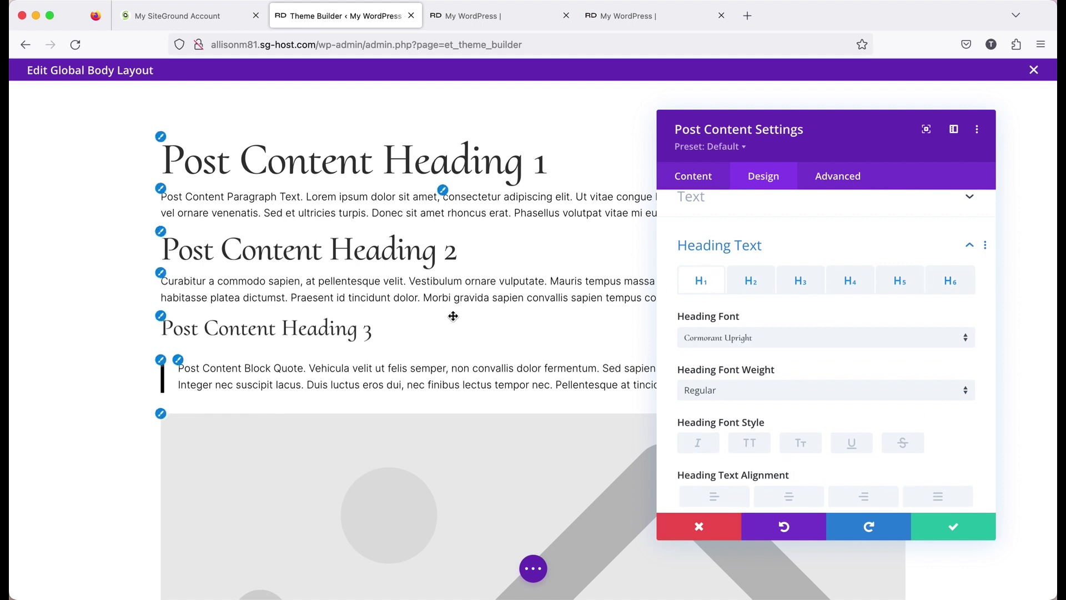
{"action": "scroll", "coordinate": [789, 340], "scroll_direction": "down", "scroll_amount": 4}
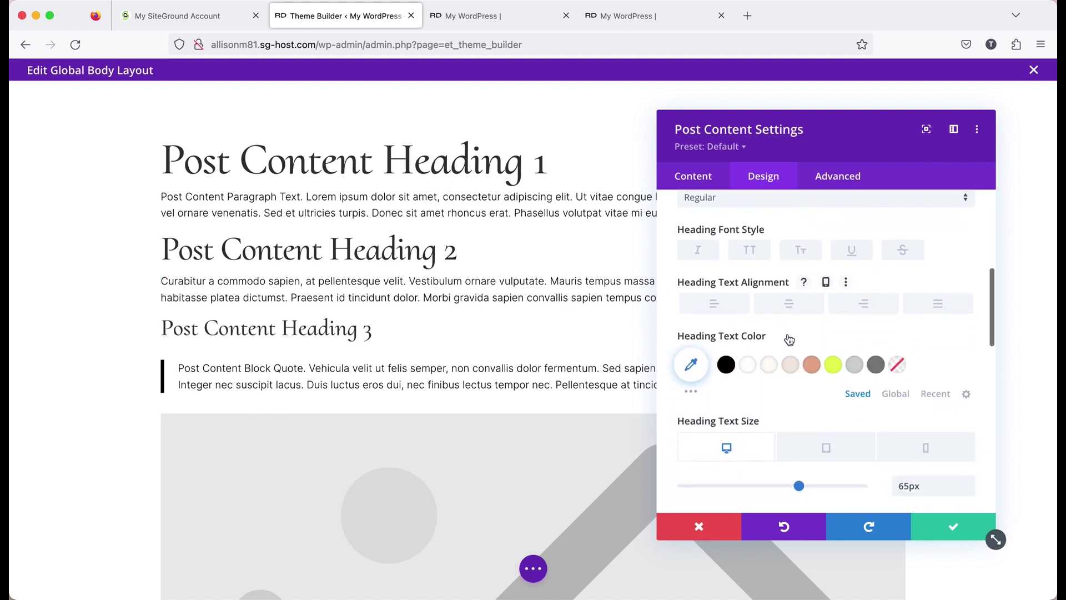
{"action": "scroll", "coordinate": [789, 340], "scroll_direction": "down", "scroll_amount": 3}
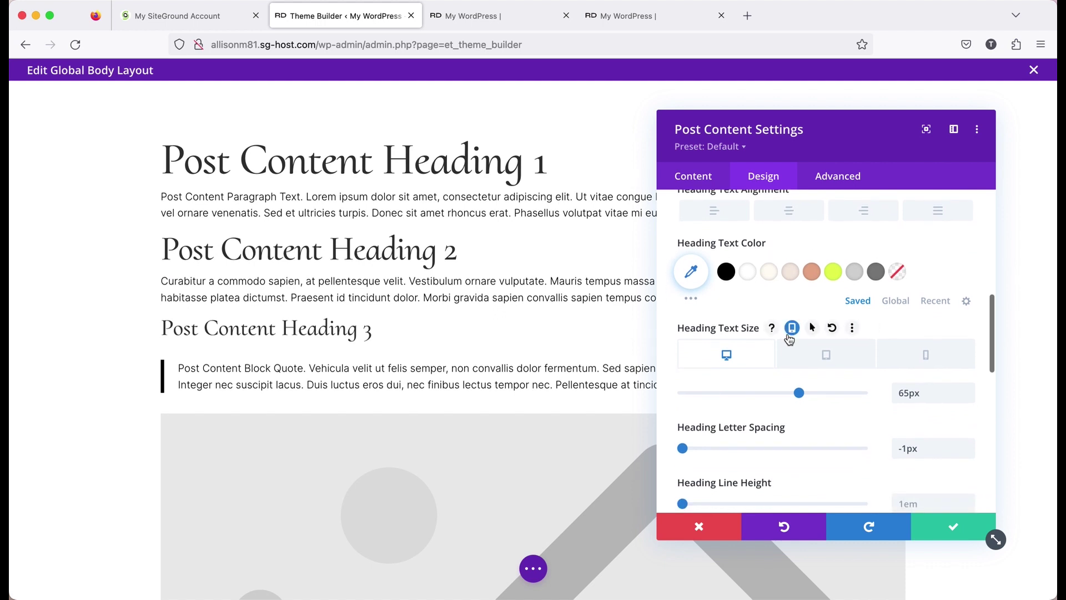
{"action": "scroll", "coordinate": [789, 338], "scroll_direction": "down", "scroll_amount": 1}
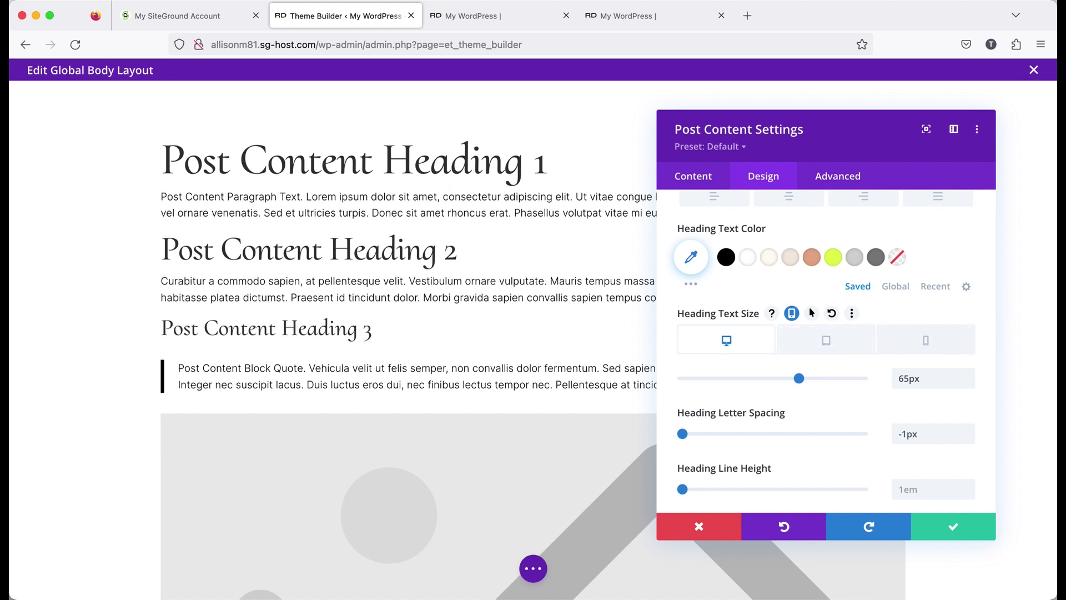
Step: Turn on the responsive options for the H6 heading text size, and turn them off again
{"action": "scroll", "coordinate": [938, 345], "scroll_direction": "up", "scroll_amount": 3}
{"action": "scroll", "coordinate": [938, 345], "scroll_direction": "up", "scroll_amount": 5}
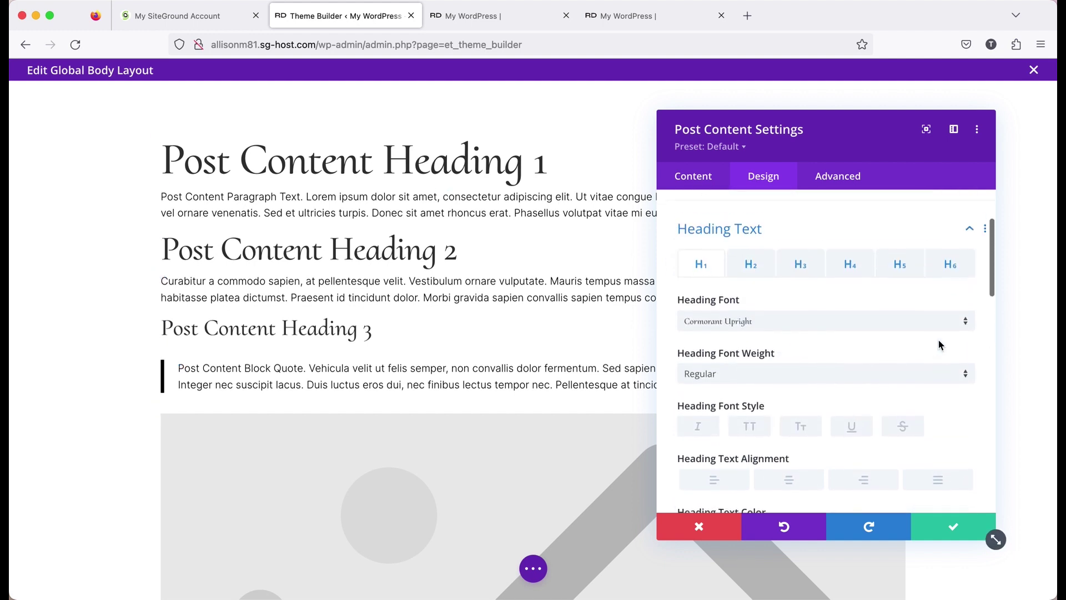
{"action": "left_click", "coordinate": [950, 284]}
{"action": "scroll", "coordinate": [888, 357], "scroll_direction": "down", "scroll_amount": 8}
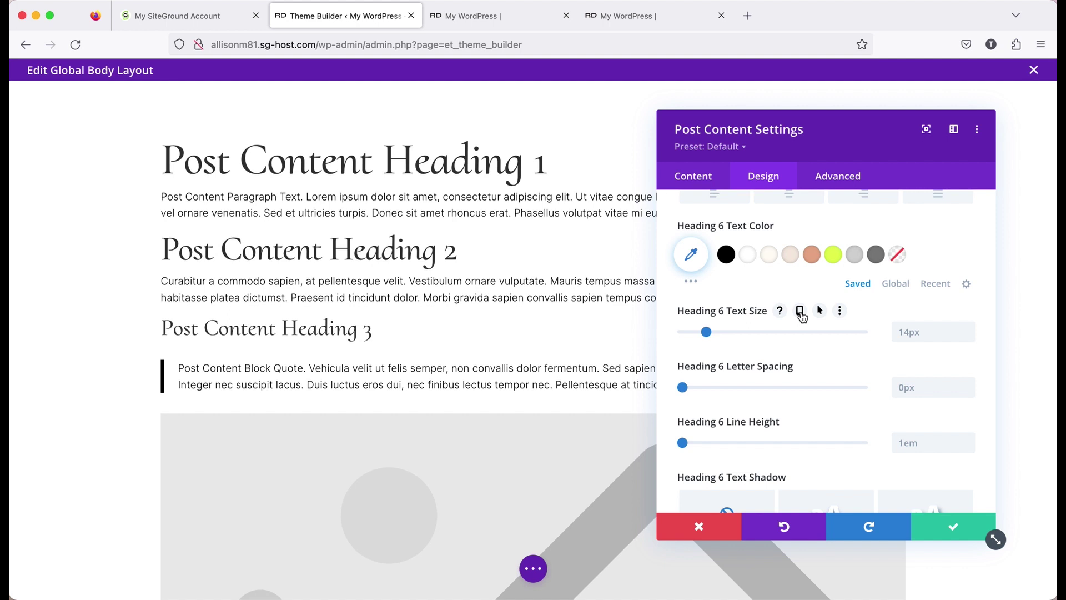
{"action": "left_click", "coordinate": [800, 312]}
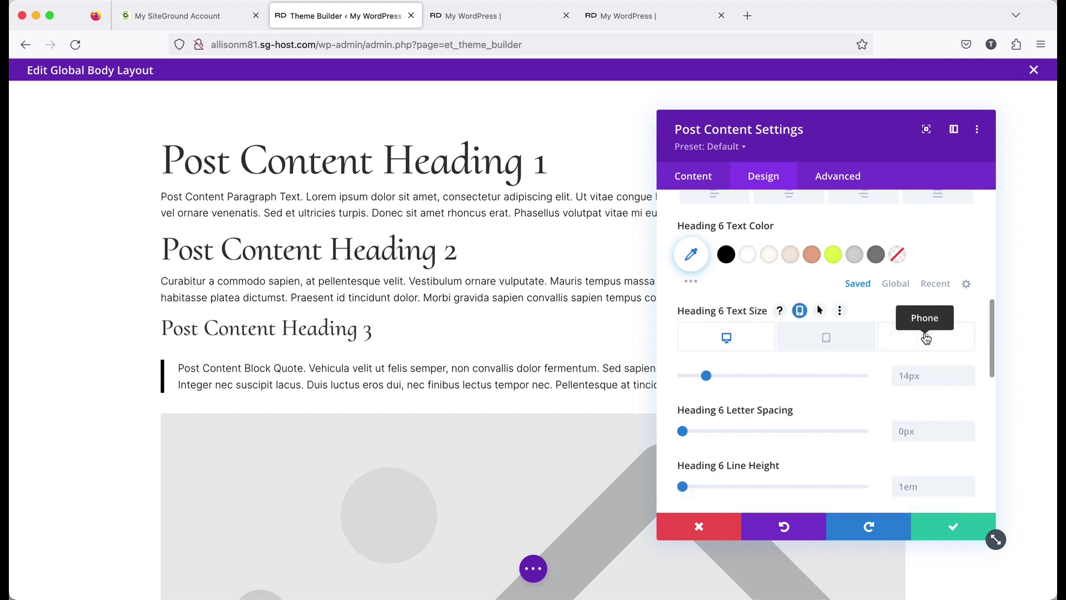
{"action": "left_click", "coordinate": [802, 312]}
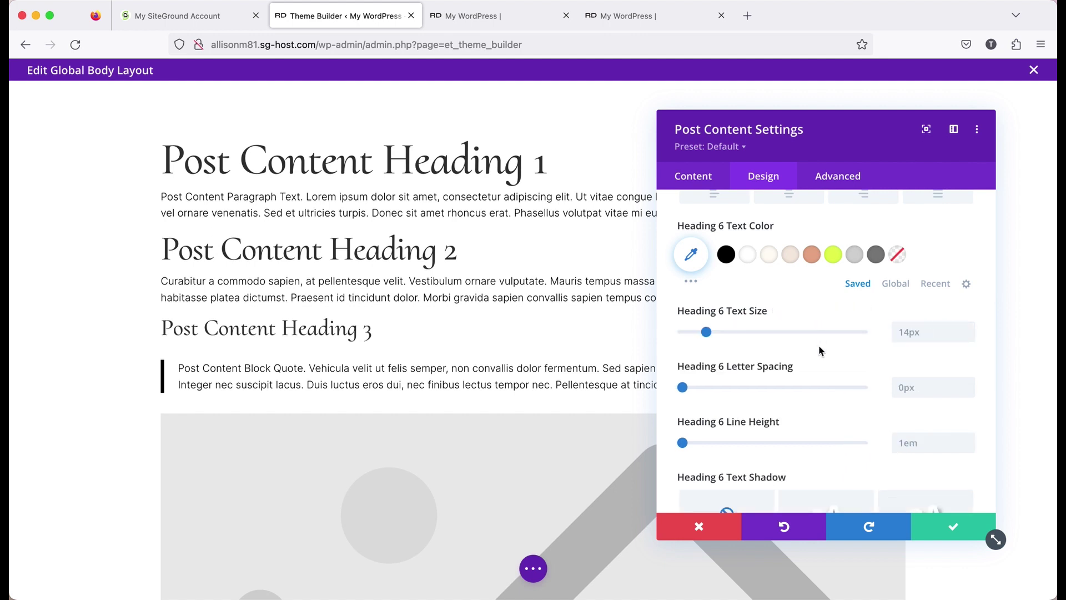
Step: Preview the layout at tablet and phone widths and set the H1 heading's phone text size to 50px
{"action": "scroll", "coordinate": [819, 349], "scroll_direction": "up", "scroll_amount": 3}
{"action": "scroll", "coordinate": [818, 350], "scroll_direction": "up", "scroll_amount": 5}
{"action": "left_click", "coordinate": [702, 362]}
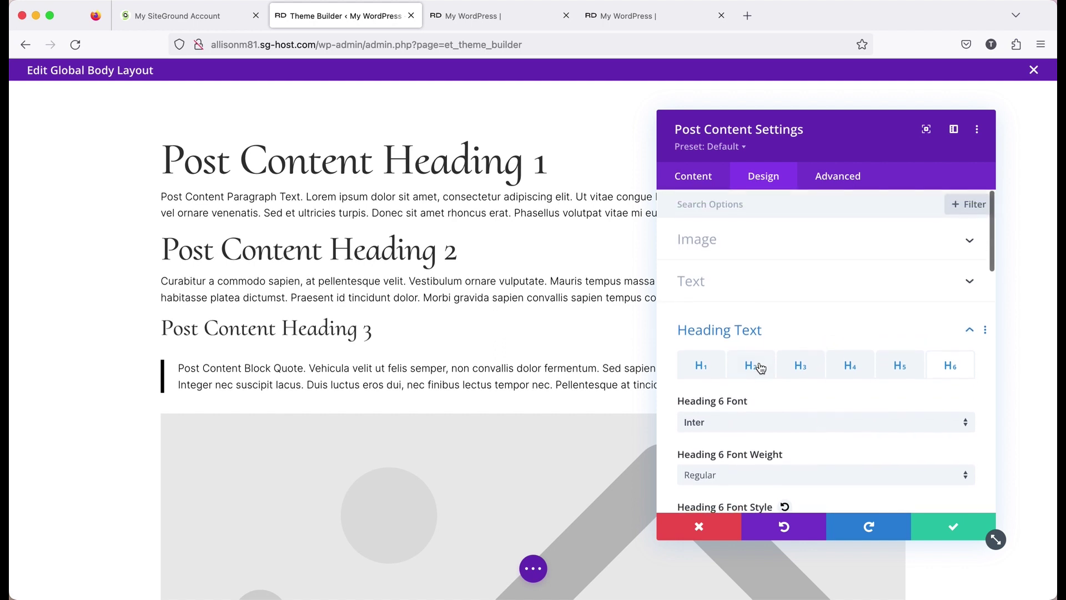
{"action": "scroll", "coordinate": [780, 355], "scroll_direction": "down", "scroll_amount": 1}
{"action": "scroll", "coordinate": [780, 340], "scroll_direction": "down", "scroll_amount": 5}
{"action": "scroll", "coordinate": [780, 339], "scroll_direction": "up", "scroll_amount": 1}
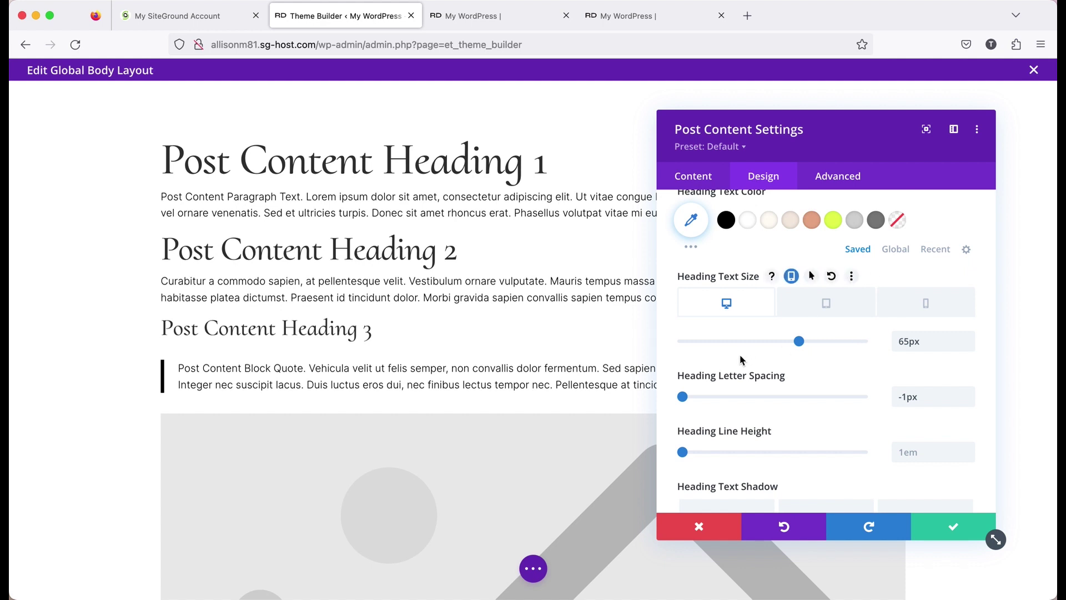
{"action": "left_click", "coordinate": [533, 567]}
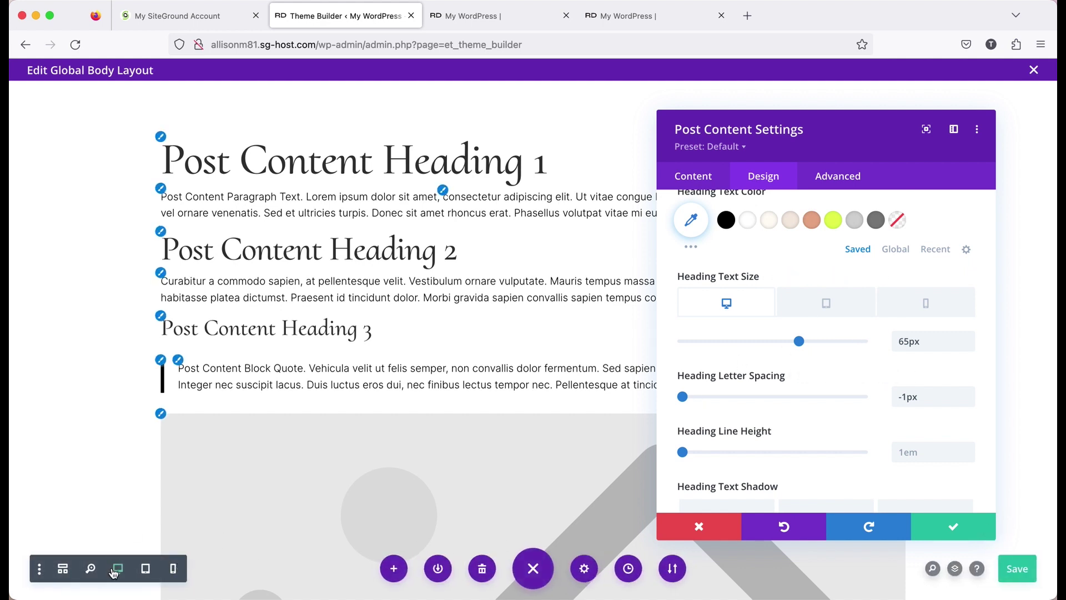
{"action": "left_click", "coordinate": [146, 569]}
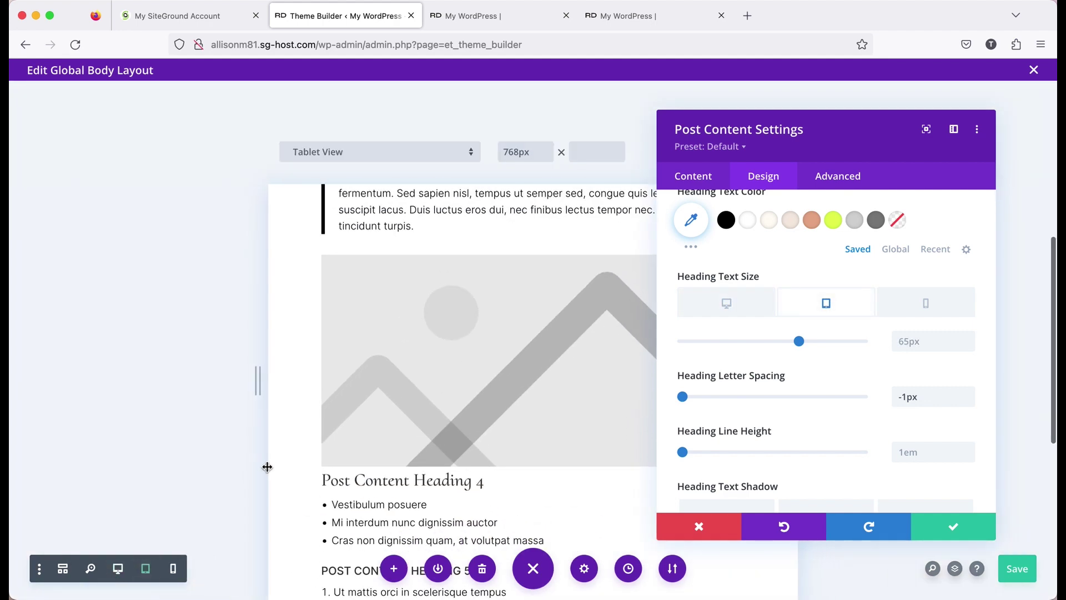
{"action": "left_click", "coordinate": [173, 568]}
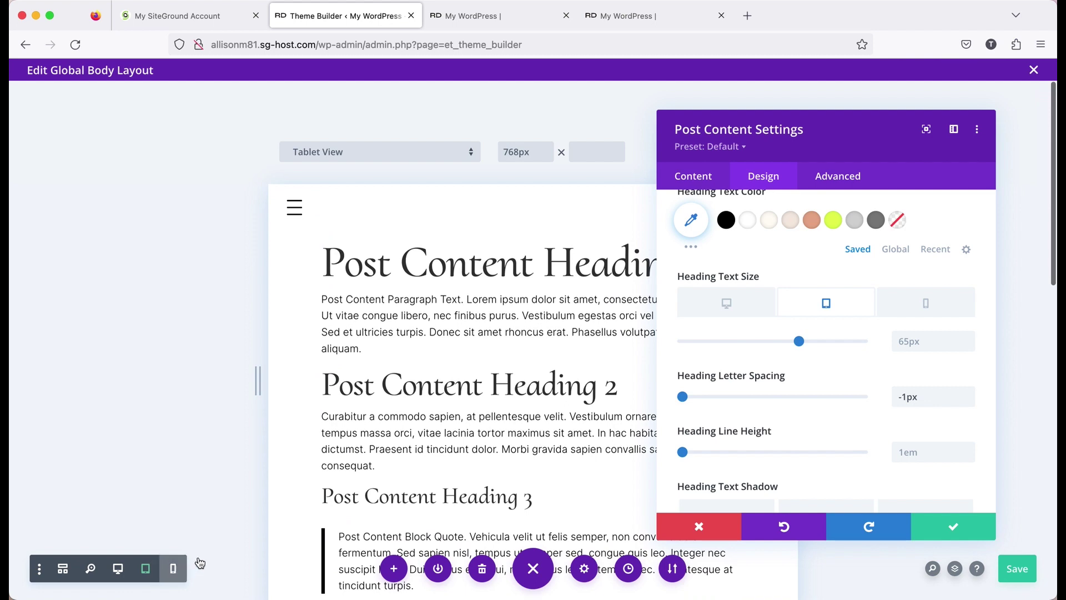
{"action": "scroll", "coordinate": [488, 397], "scroll_direction": "up", "scroll_amount": 10}
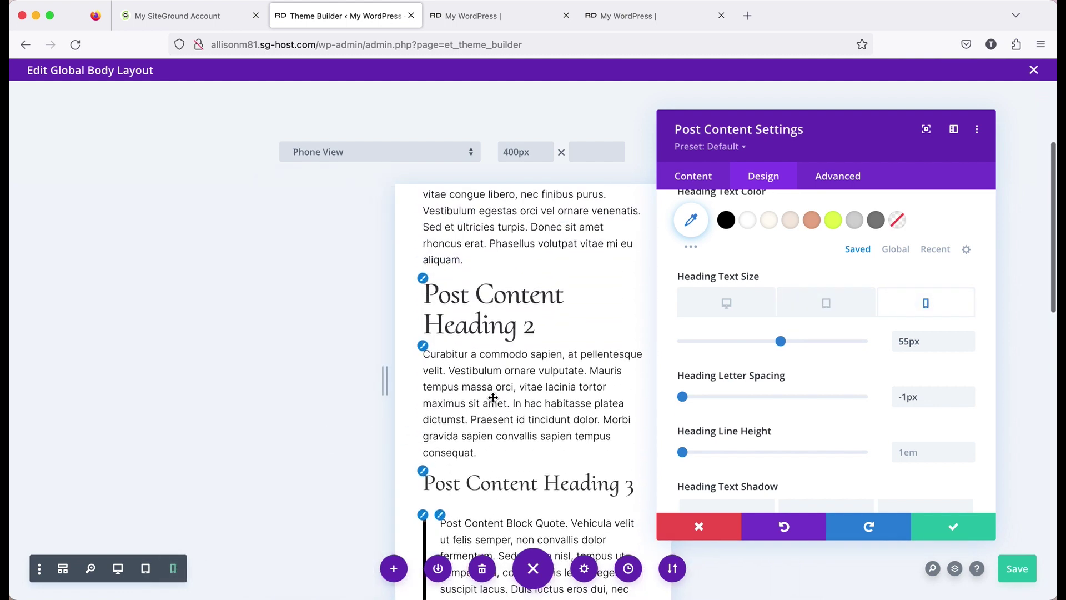
{"action": "scroll", "coordinate": [493, 398], "scroll_direction": "up", "scroll_amount": 3}
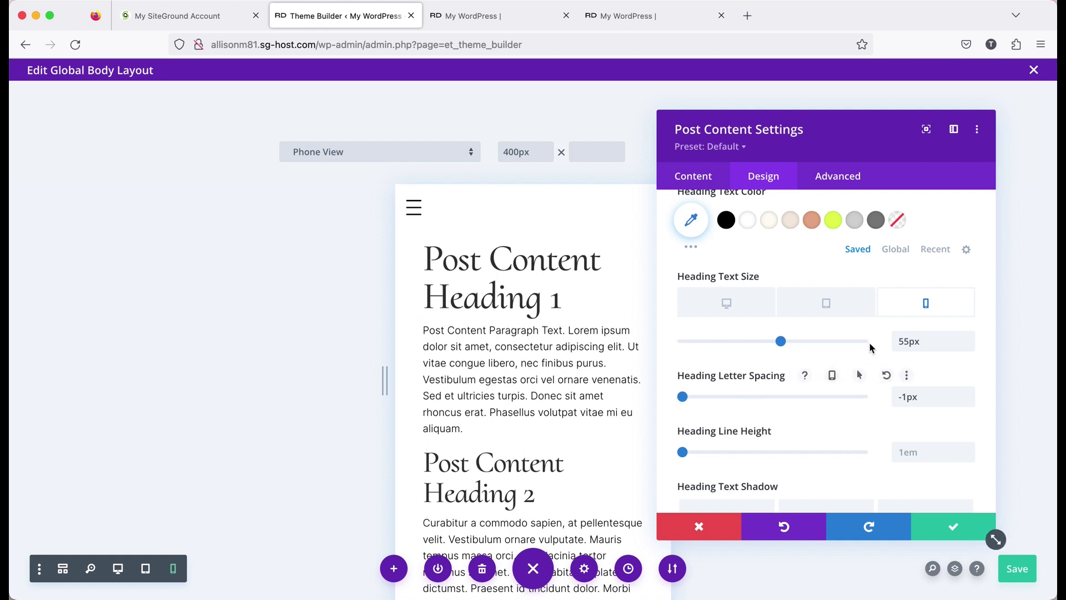
{"action": "left_click", "coordinate": [930, 340]}
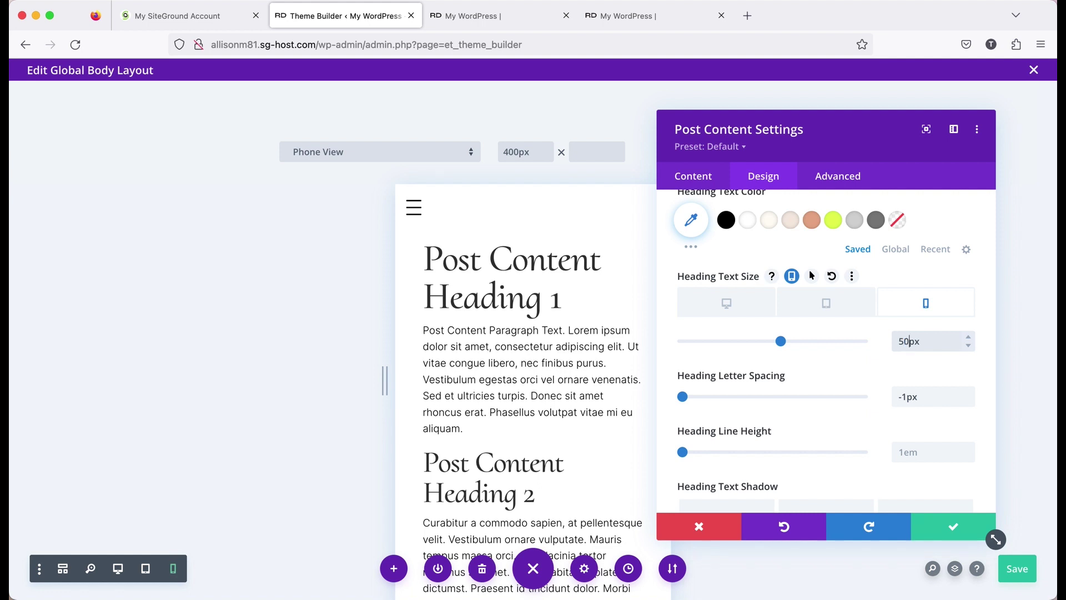
Step: Set the H1 heading's tablet text size to 55px in the Post Content module
{"action": "scroll", "coordinate": [837, 313], "scroll_direction": "up", "scroll_amount": 1}
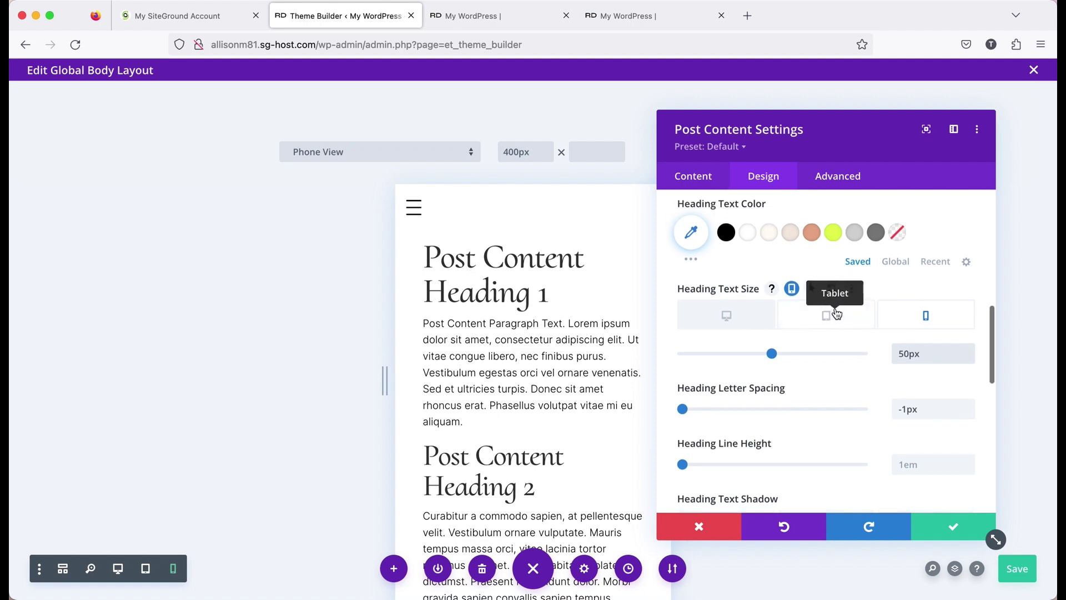
{"action": "left_click", "coordinate": [837, 314]}
{"action": "scroll", "coordinate": [442, 381], "scroll_direction": "up", "scroll_amount": 5}
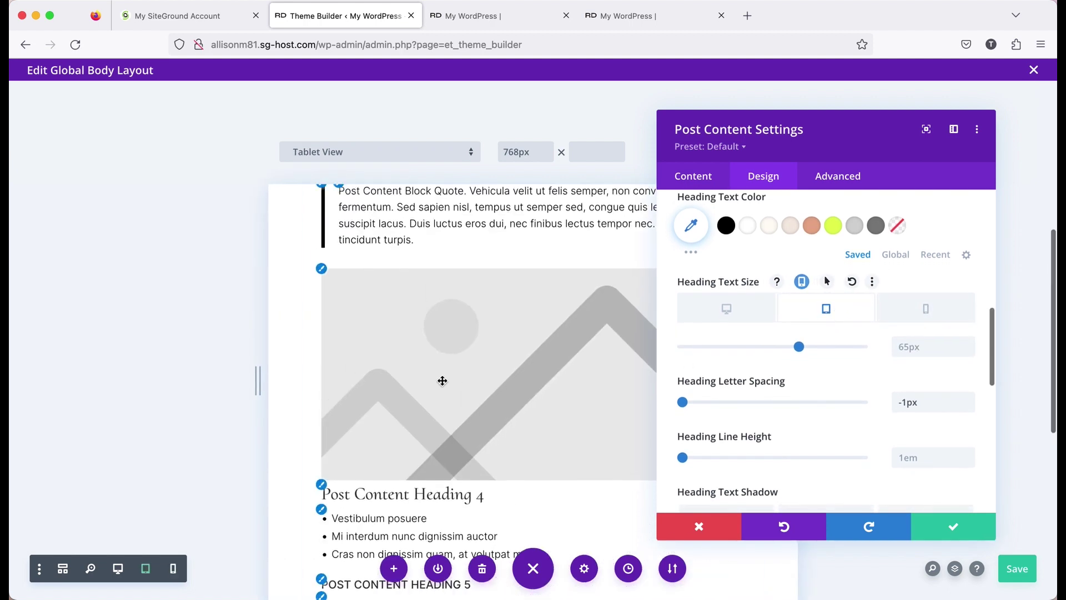
{"action": "scroll", "coordinate": [443, 380], "scroll_direction": "up", "scroll_amount": 3}
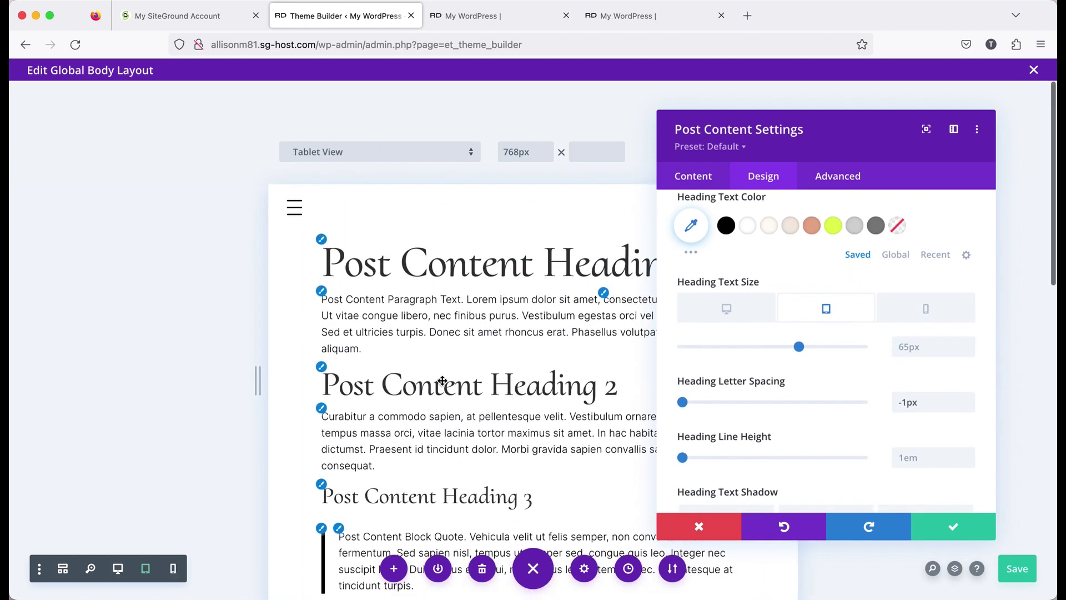
{"action": "left_click", "coordinate": [916, 349]}
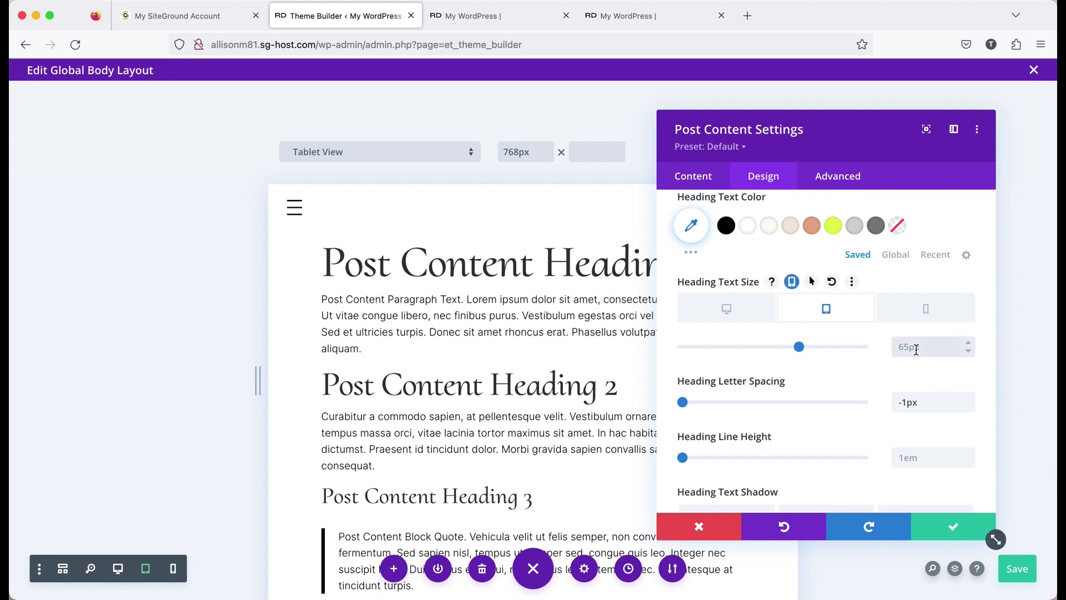
{"action": "type", "text": "55"}
{"action": "key", "text": "Return"}
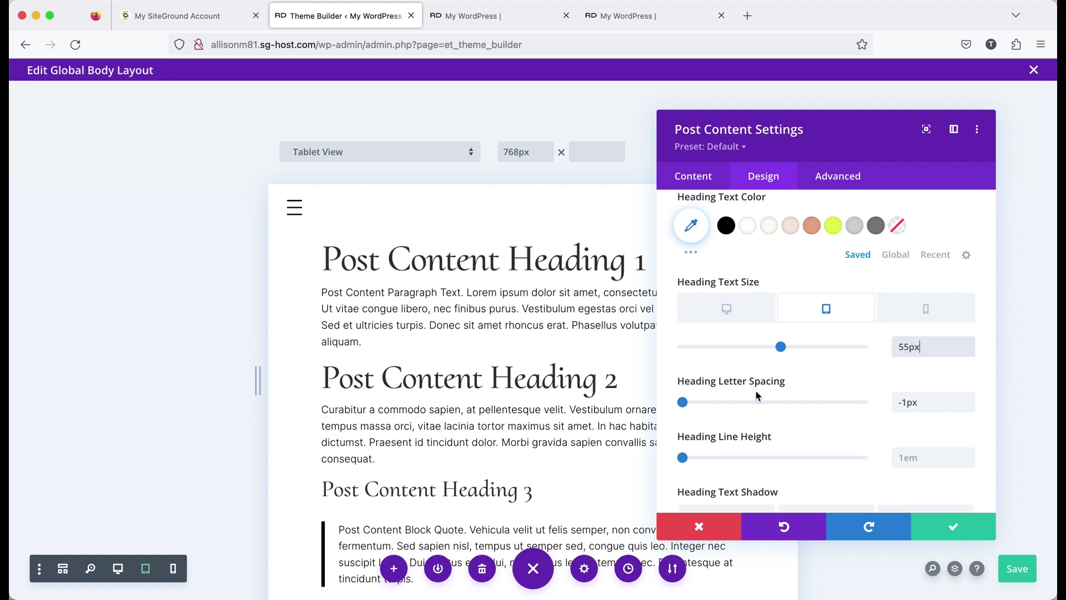
Step: Set the H2 heading's tablet text size to 45px
{"action": "scroll", "coordinate": [755, 383], "scroll_direction": "up", "scroll_amount": 10}
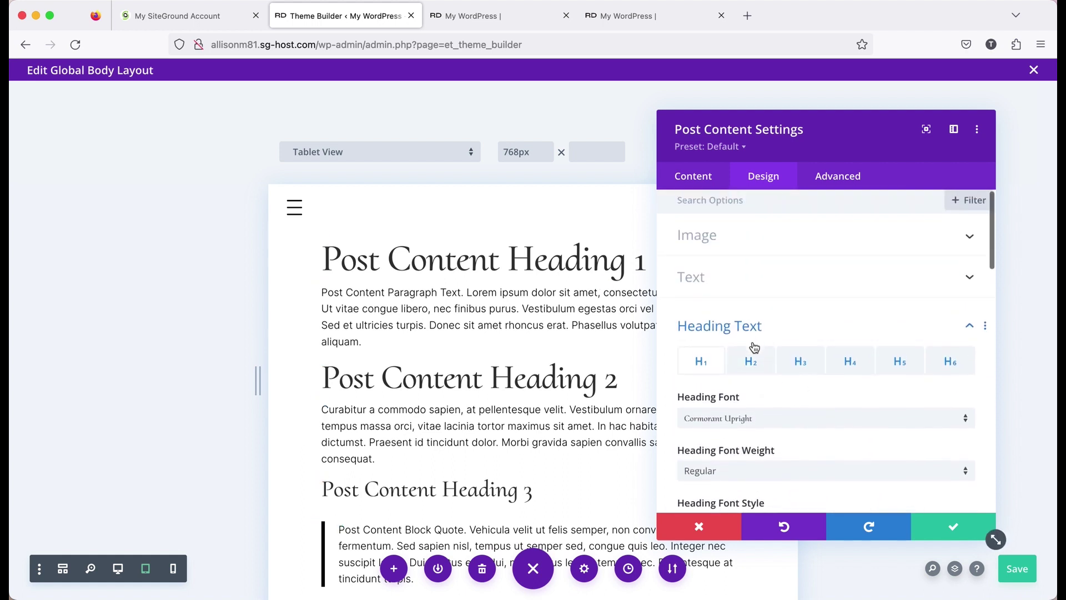
{"action": "left_click", "coordinate": [752, 360]}
{"action": "scroll", "coordinate": [854, 335], "scroll_direction": "down", "scroll_amount": 5}
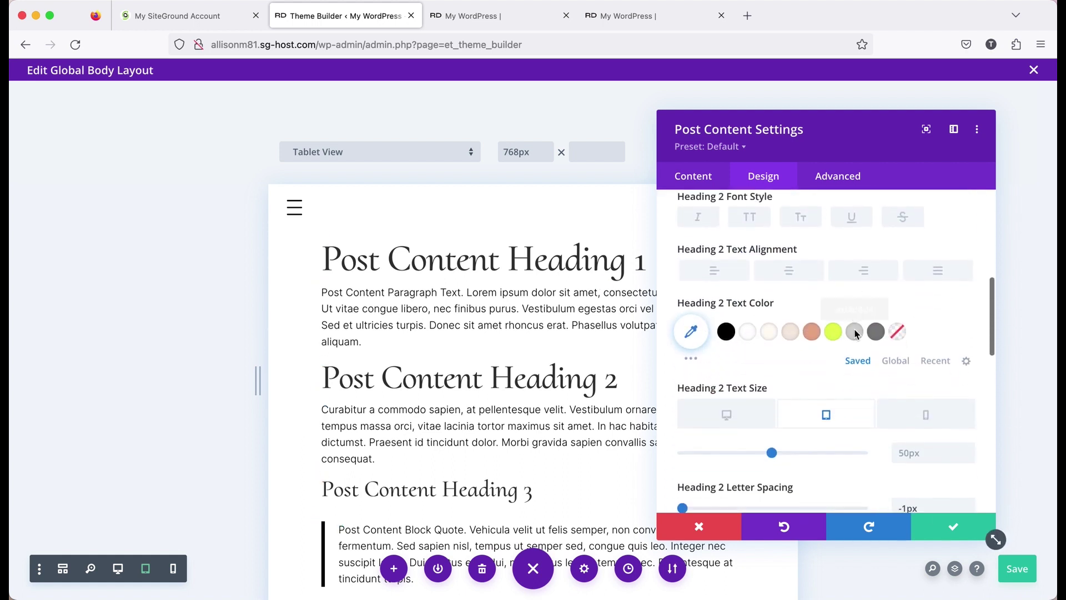
{"action": "scroll", "coordinate": [855, 333], "scroll_direction": "down", "scroll_amount": 2}
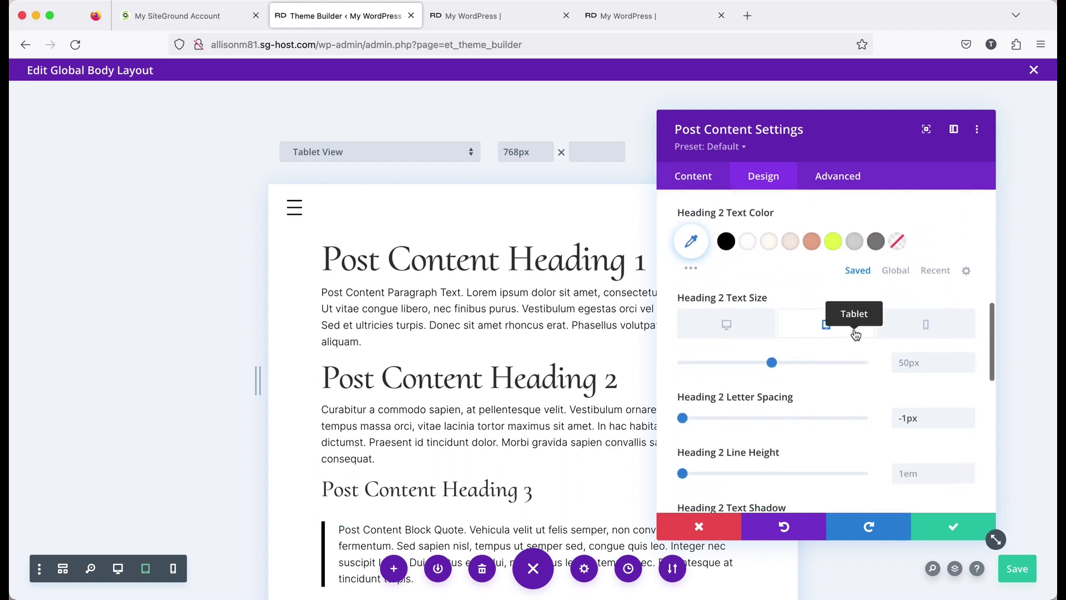
{"action": "left_click", "coordinate": [923, 362]}
{"action": "left_click", "coordinate": [923, 362]}
{"action": "type", "text": "45"}
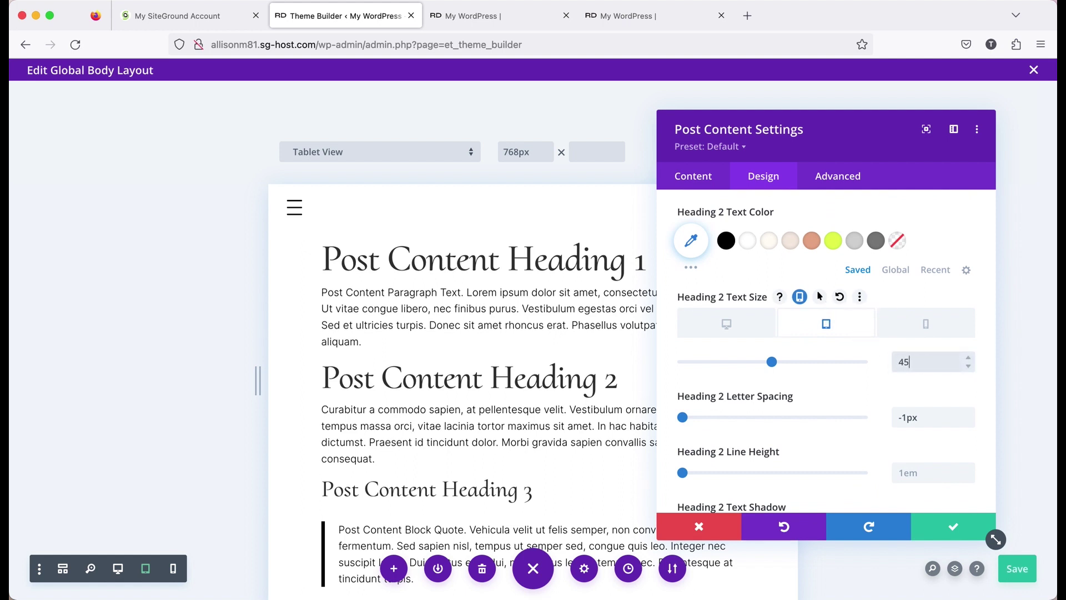
Step: Set the H2 heading's phone text size to 40px and check the headings in the phone preview
{"action": "left_click", "coordinate": [944, 337]}
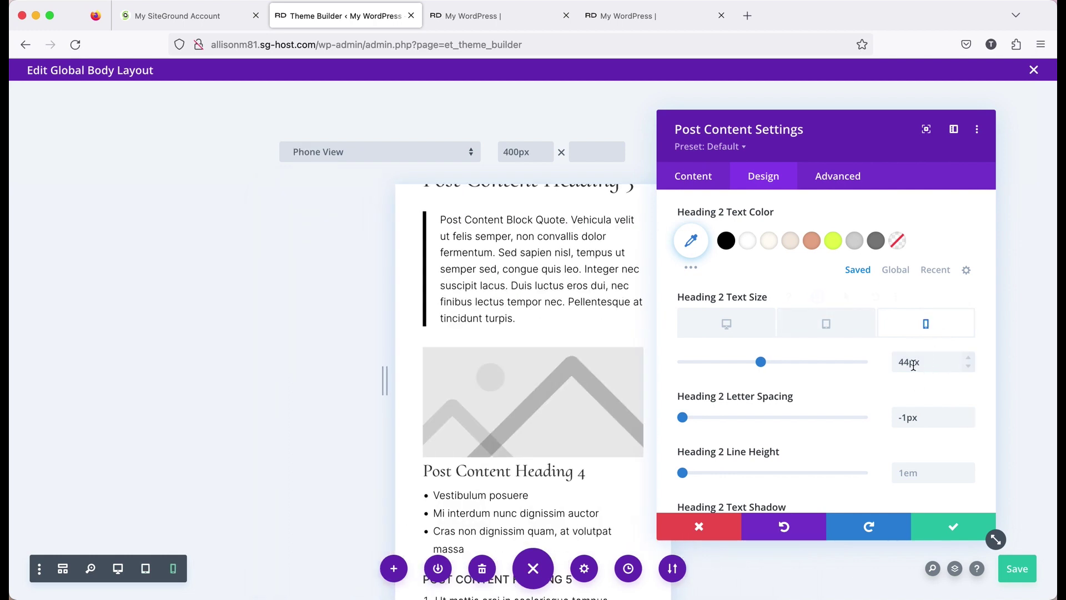
{"action": "scroll", "coordinate": [577, 378], "scroll_direction": "up", "scroll_amount": 6}
{"action": "scroll", "coordinate": [577, 381], "scroll_direction": "up", "scroll_amount": 3}
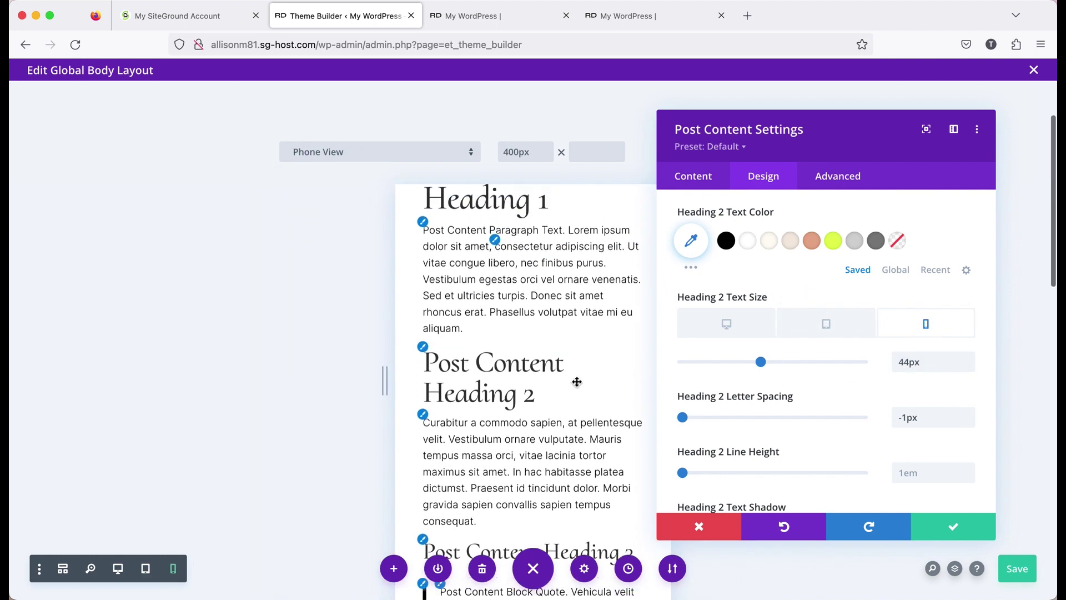
{"action": "left_click_drag", "start_coordinate": [906, 364], "coordinate": [909, 364]}
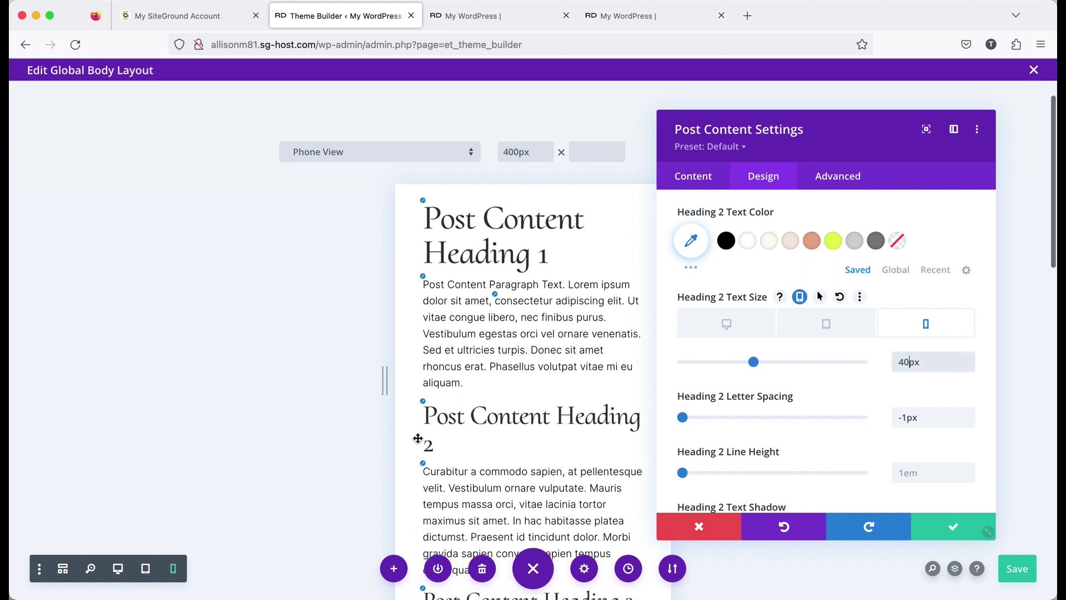
{"action": "scroll", "coordinate": [458, 431], "scroll_direction": "down", "scroll_amount": 6}
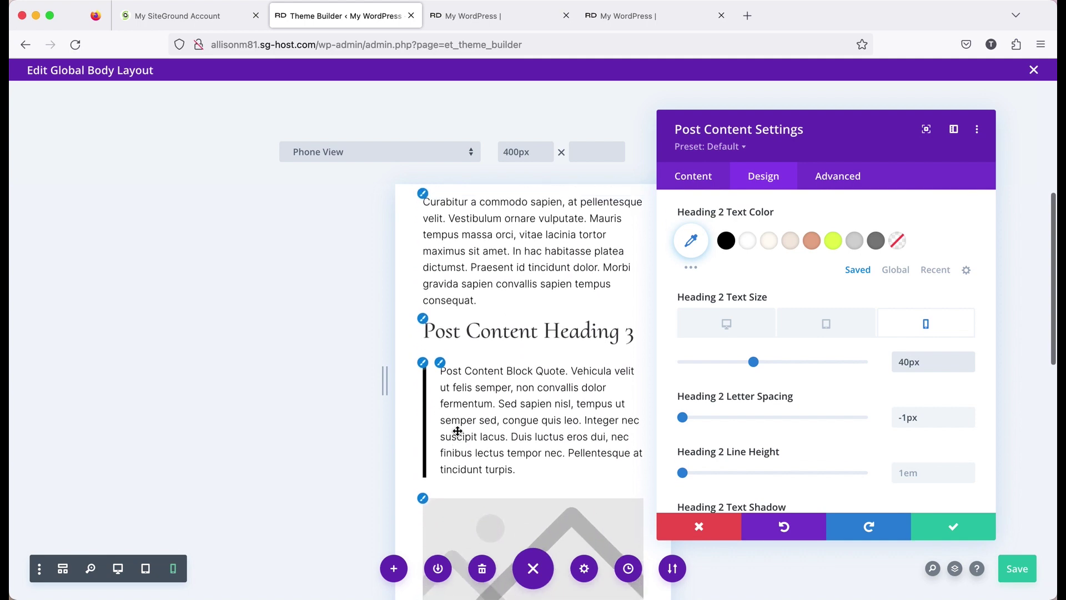
{"action": "scroll", "coordinate": [458, 431], "scroll_direction": "down", "scroll_amount": 3}
{"action": "scroll", "coordinate": [458, 431], "scroll_direction": "up", "scroll_amount": 5}
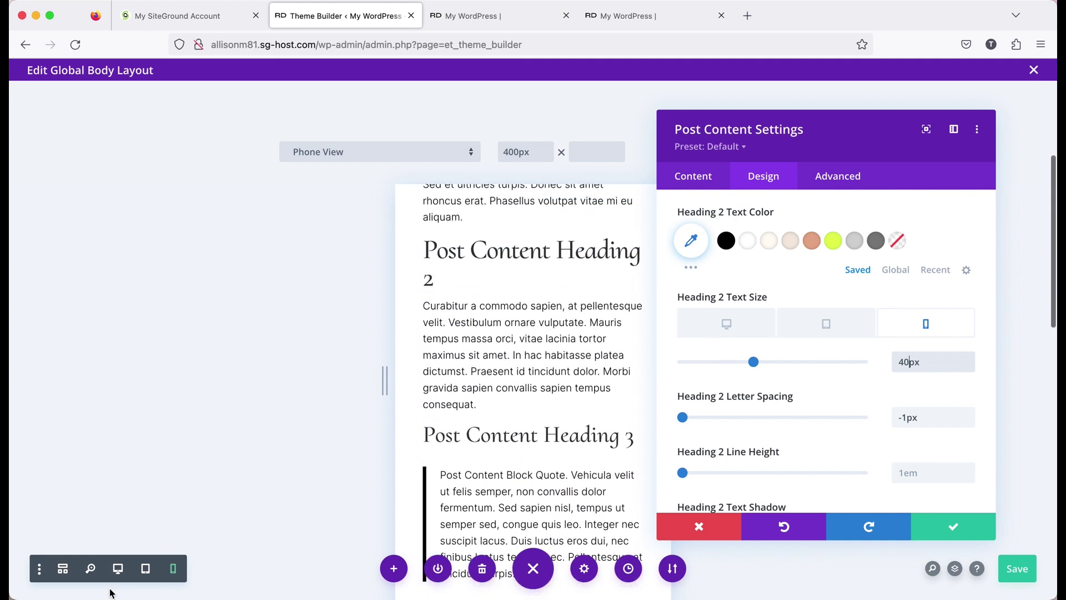
Step: Return the preview to desktop view, apply the Post Content module settings and save the body layout
{"action": "left_click", "coordinate": [122, 571]}
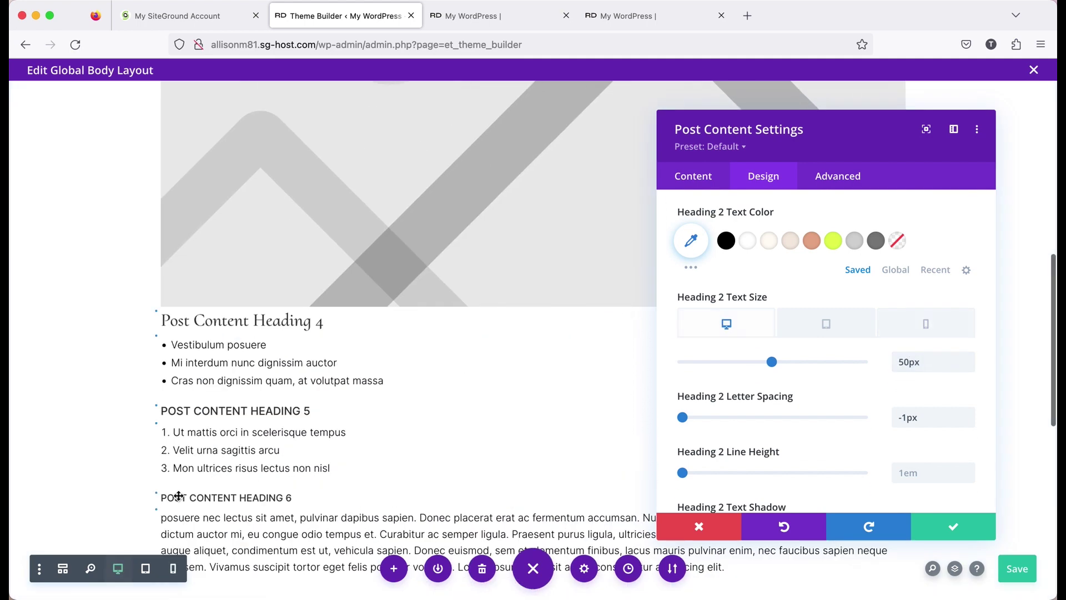
{"action": "scroll", "coordinate": [275, 473], "scroll_direction": "up", "scroll_amount": 10}
{"action": "scroll", "coordinate": [277, 473], "scroll_direction": "up", "scroll_amount": 3}
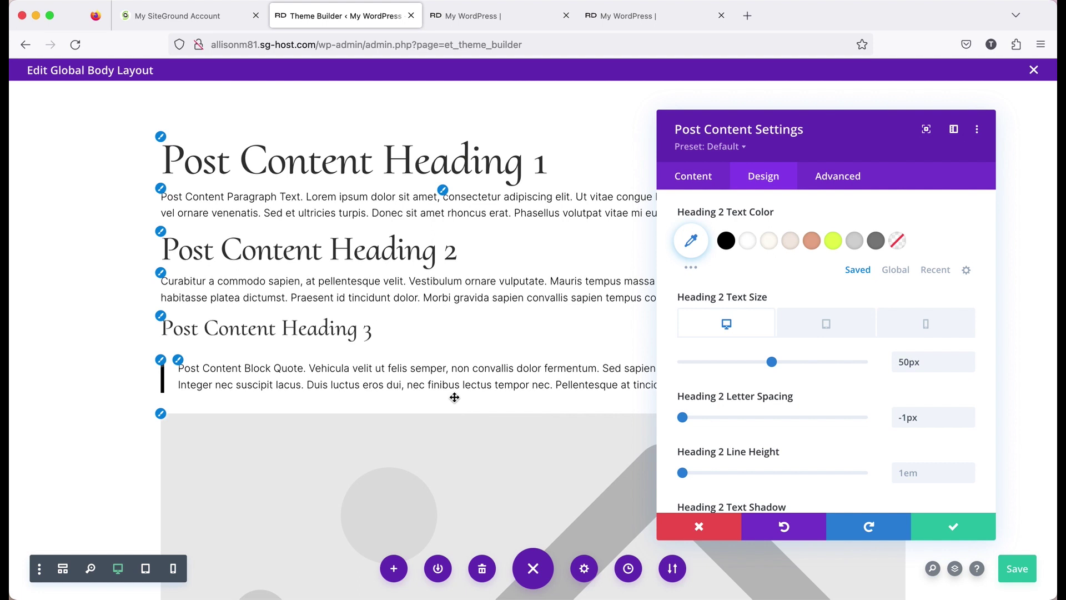
{"action": "scroll", "coordinate": [462, 407], "scroll_direction": "down", "scroll_amount": 1}
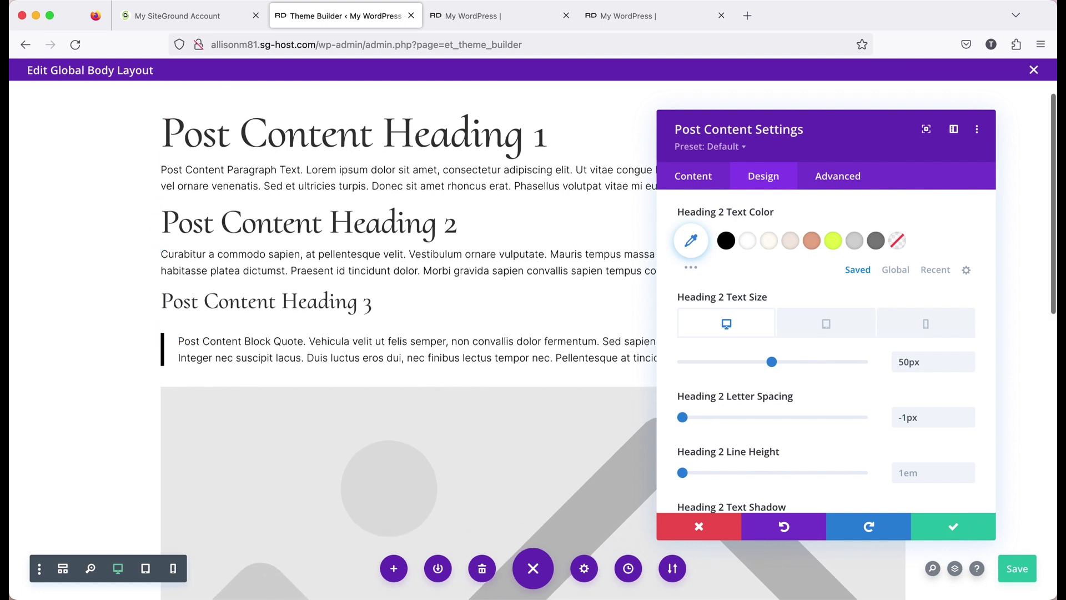
{"action": "left_click", "coordinate": [953, 533]}
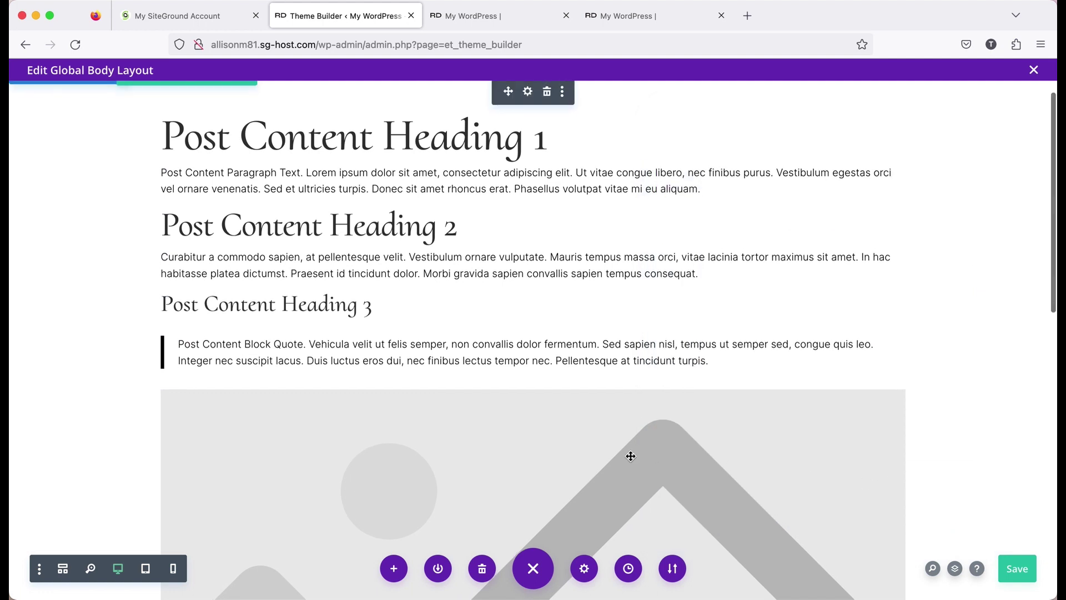
{"action": "left_click", "coordinate": [1018, 568]}
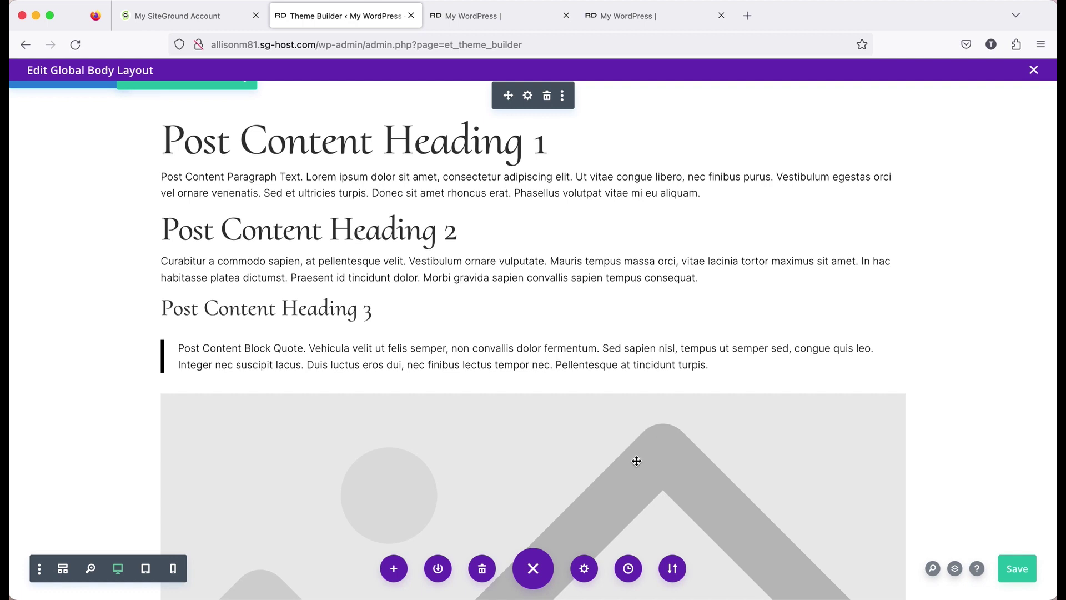
Step: Reopen the Post Content module's design settings and review its body text and H1 heading text options
{"action": "scroll", "coordinate": [631, 433], "scroll_direction": "up", "scroll_amount": 1}
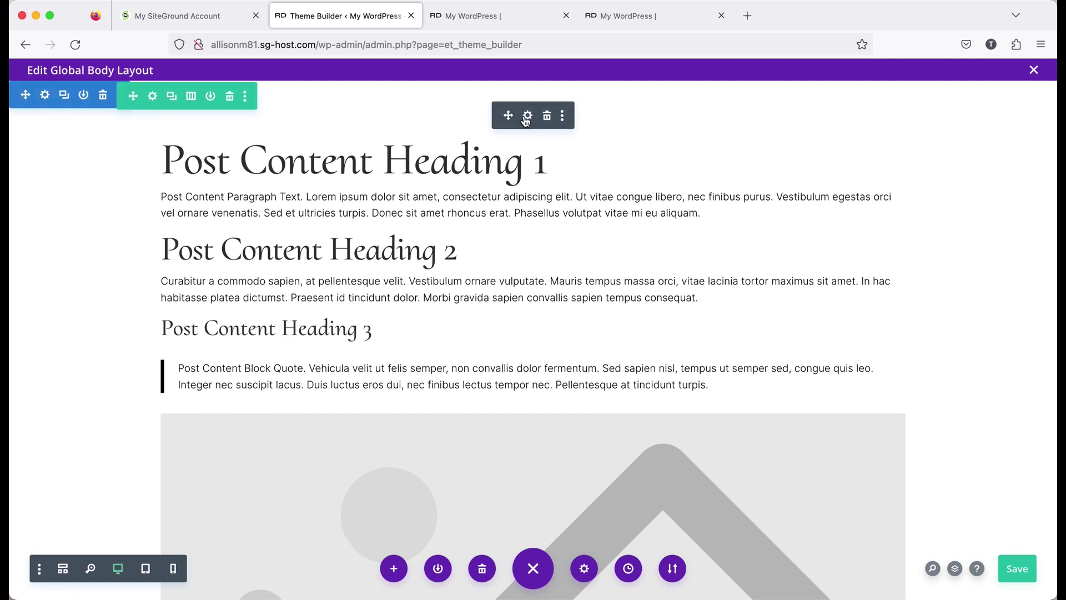
{"action": "left_click", "coordinate": [528, 116]}
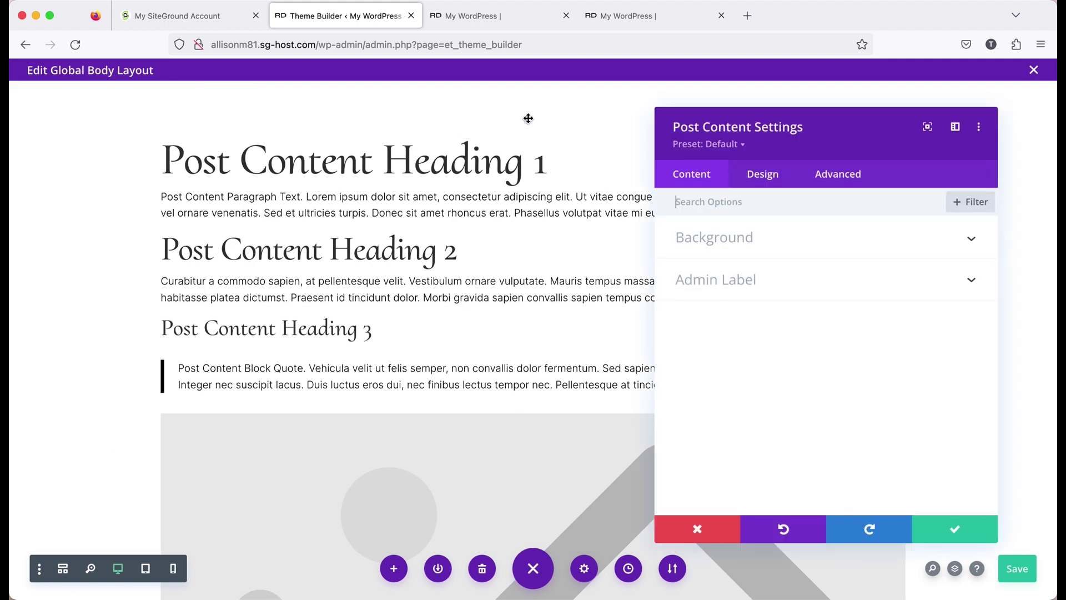
{"action": "left_click", "coordinate": [757, 184]}
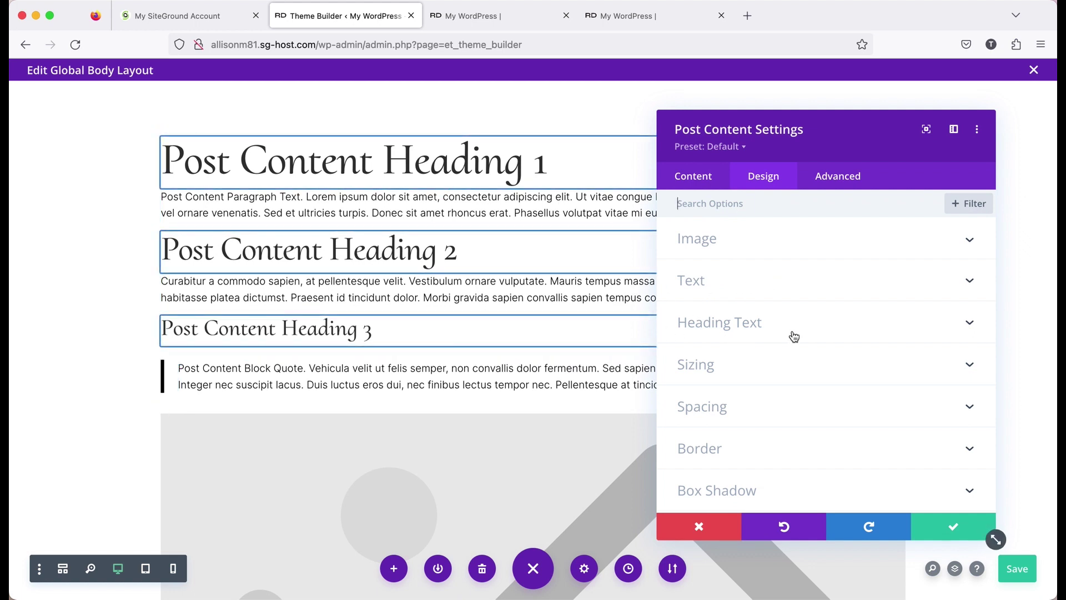
{"action": "left_click", "coordinate": [772, 287]}
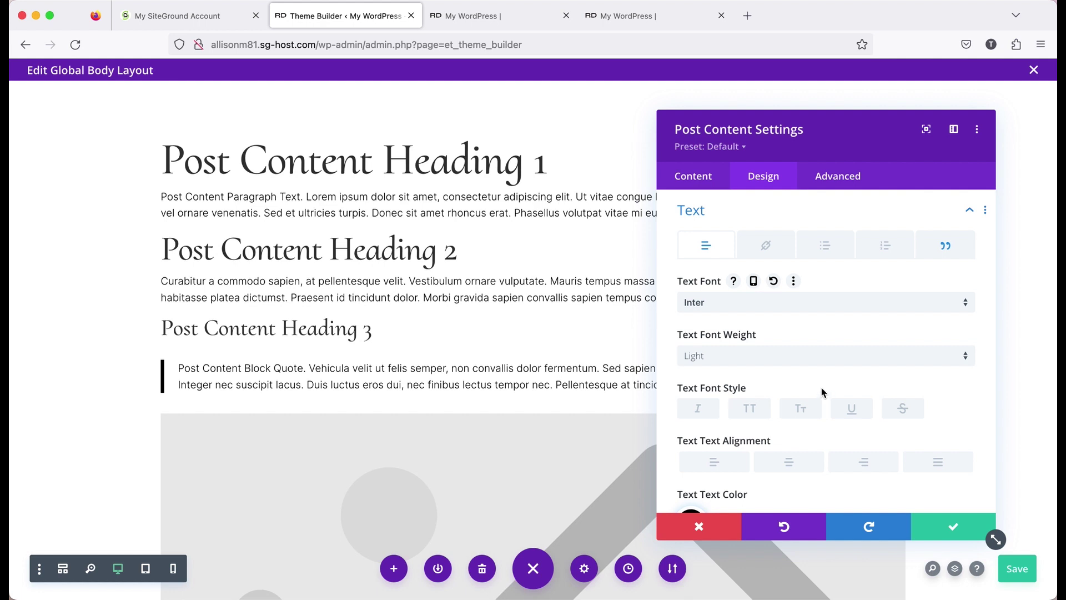
{"action": "left_click", "coordinate": [867, 207]}
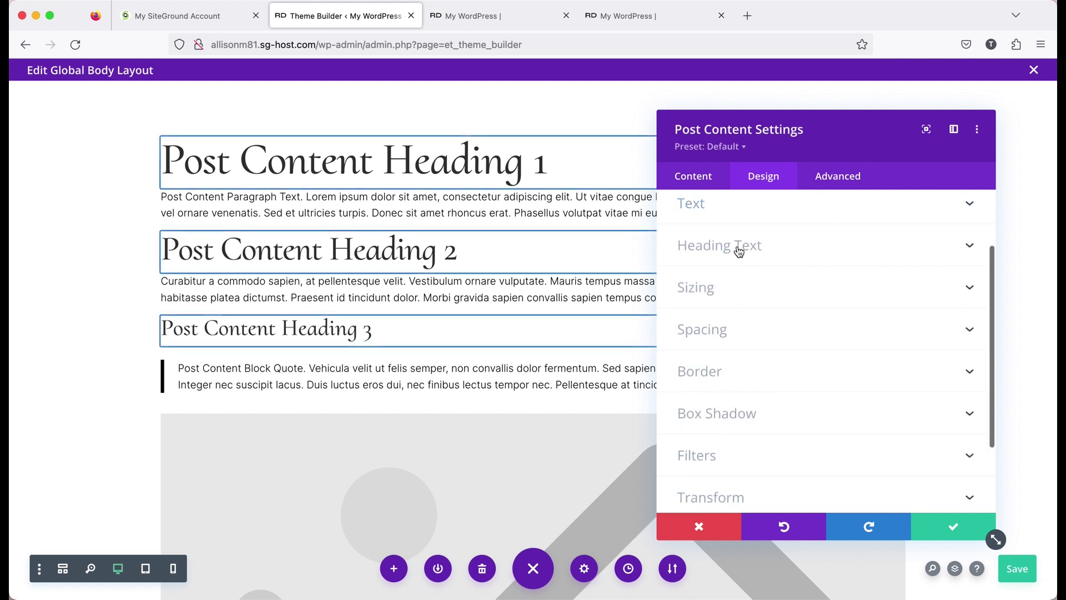
{"action": "left_click", "coordinate": [739, 252]}
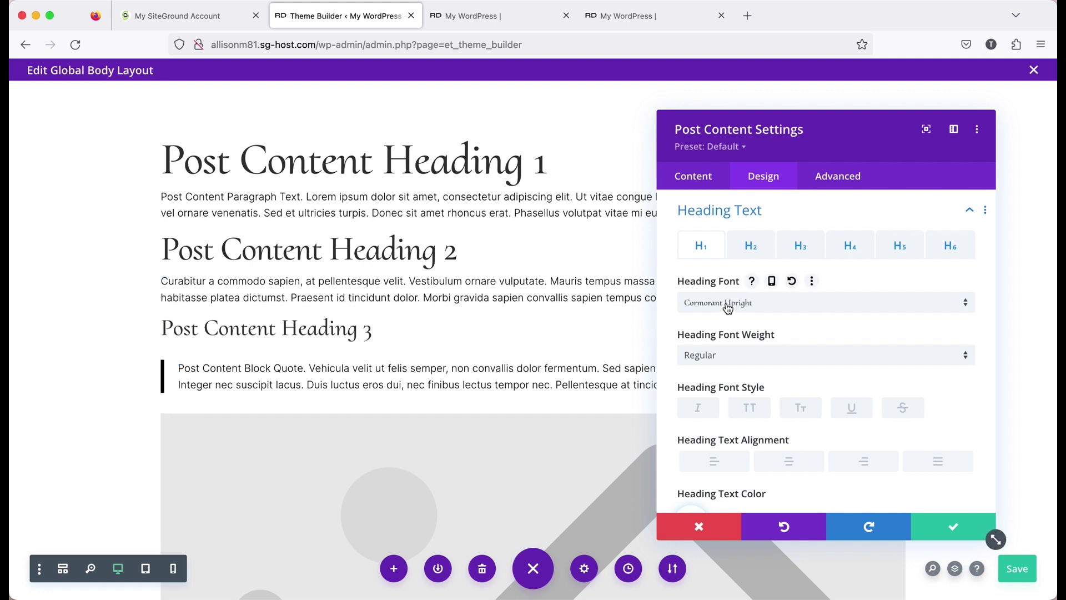
{"action": "scroll", "coordinate": [730, 313], "scroll_direction": "down", "scroll_amount": 5}
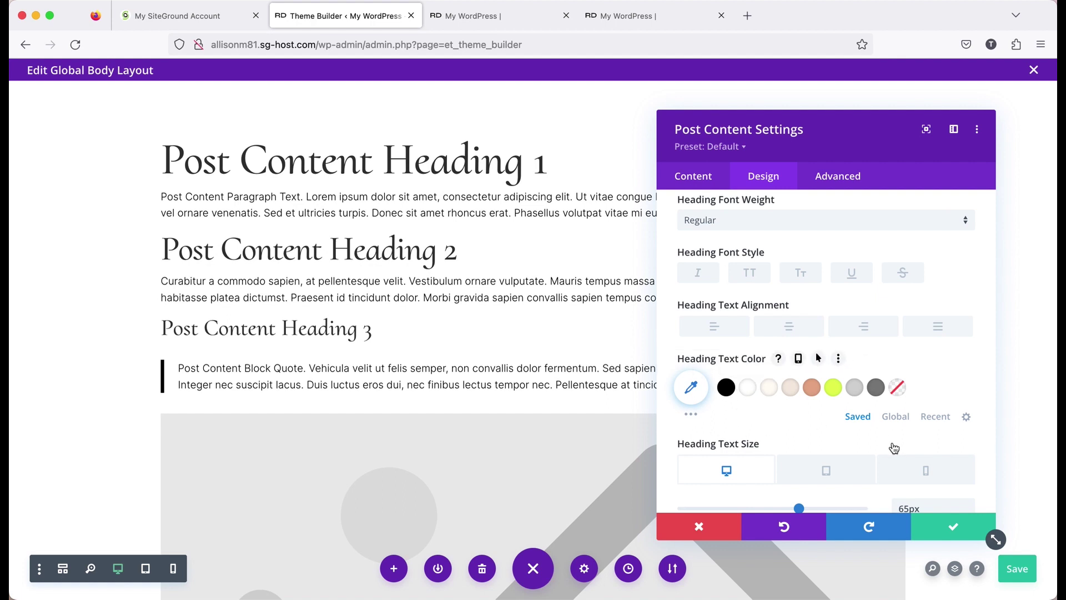
{"action": "scroll", "coordinate": [889, 444], "scroll_direction": "up", "scroll_amount": 5}
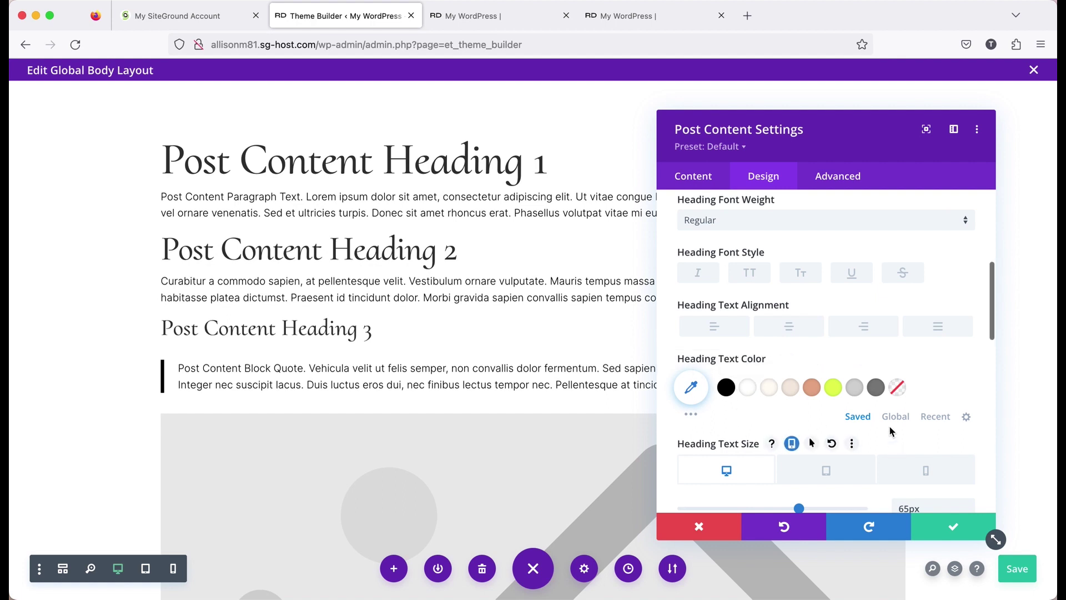
Step: Review the body text font, style and color options, then close the Post Content module settings without applying changes
{"action": "left_click", "coordinate": [969, 338]}
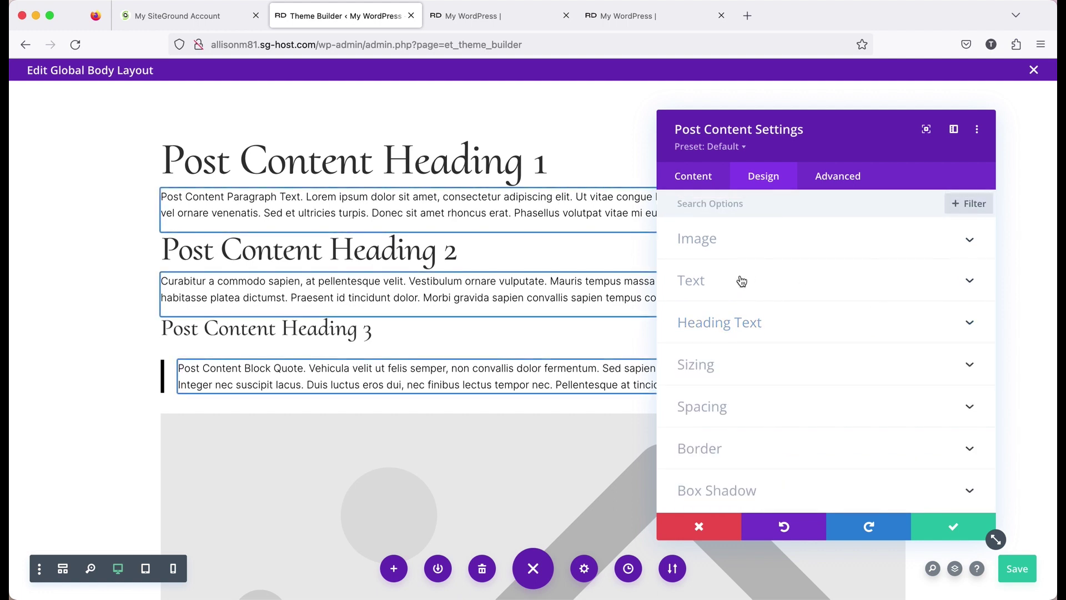
{"action": "left_click", "coordinate": [742, 281]}
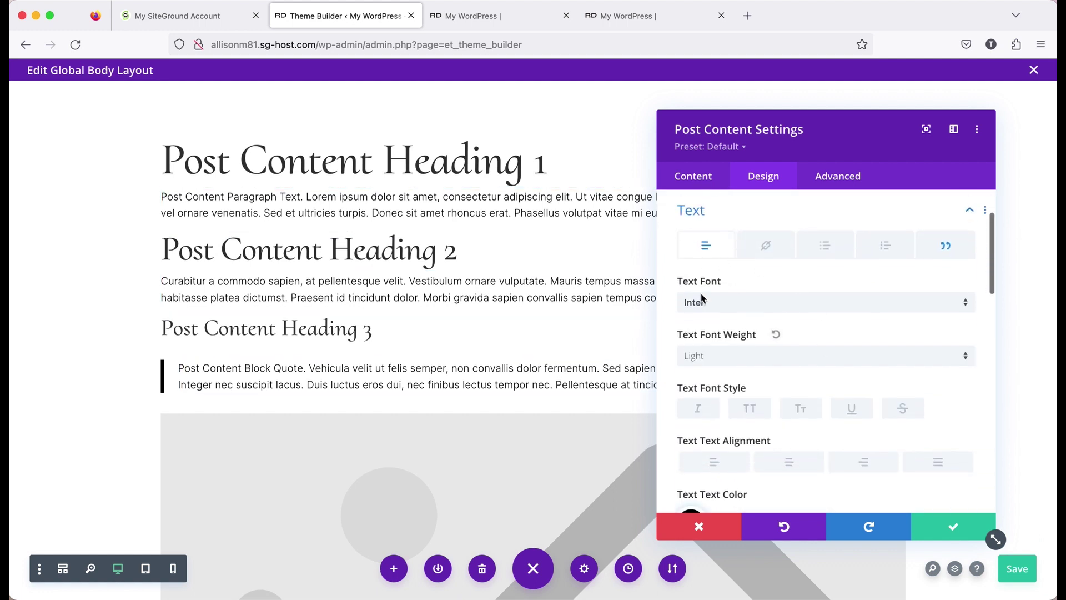
{"action": "scroll", "coordinate": [766, 345], "scroll_direction": "down", "scroll_amount": 3}
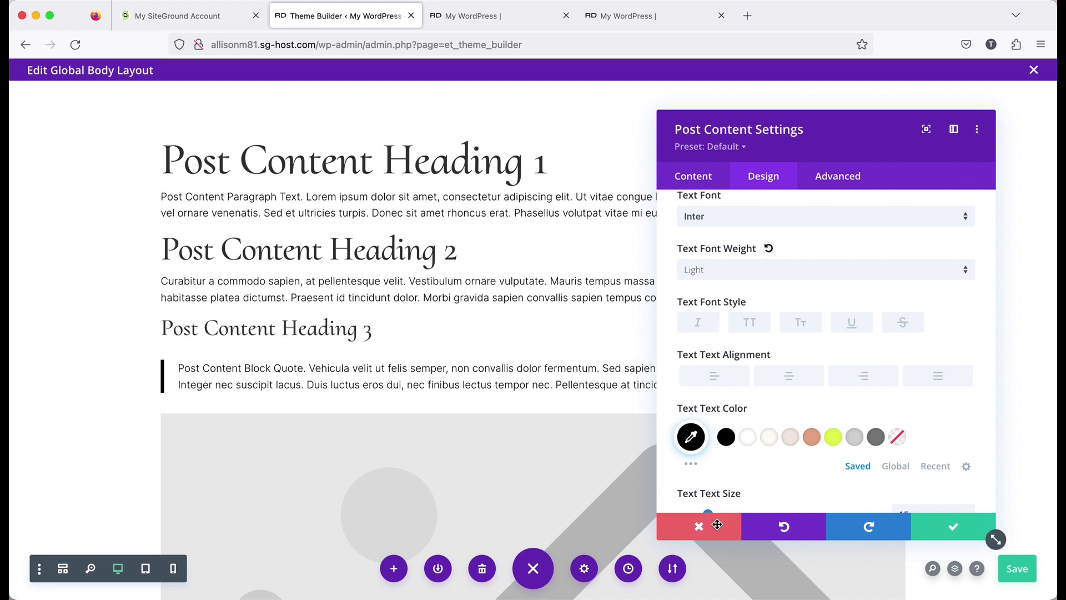
{"action": "left_click", "coordinate": [699, 526]}
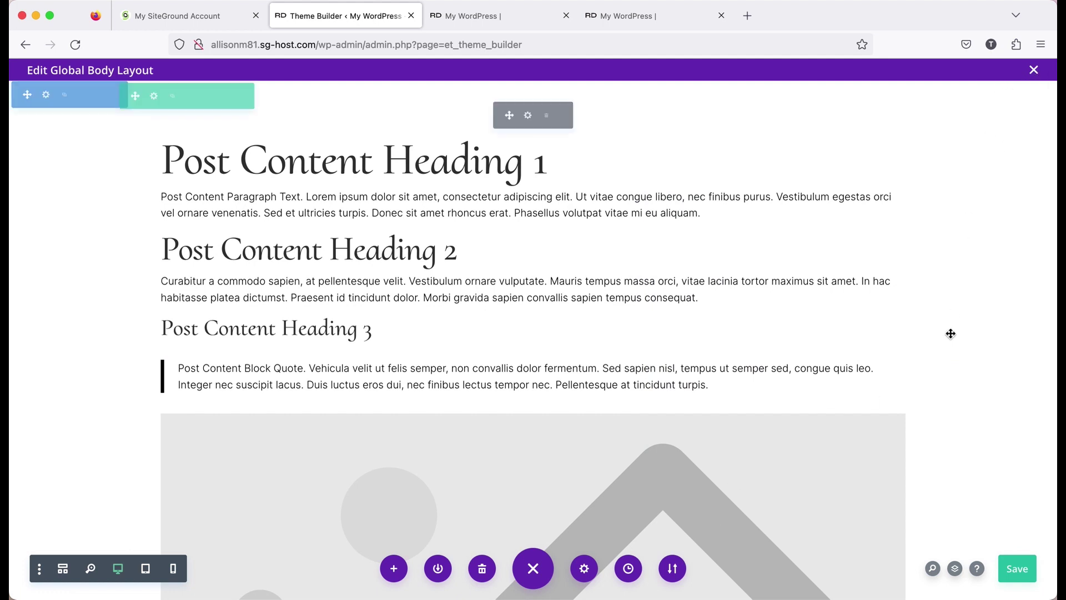
Step: Save the Global Body layout, exit its editor and save the Theme Builder changes
{"action": "left_click", "coordinate": [1016, 568]}
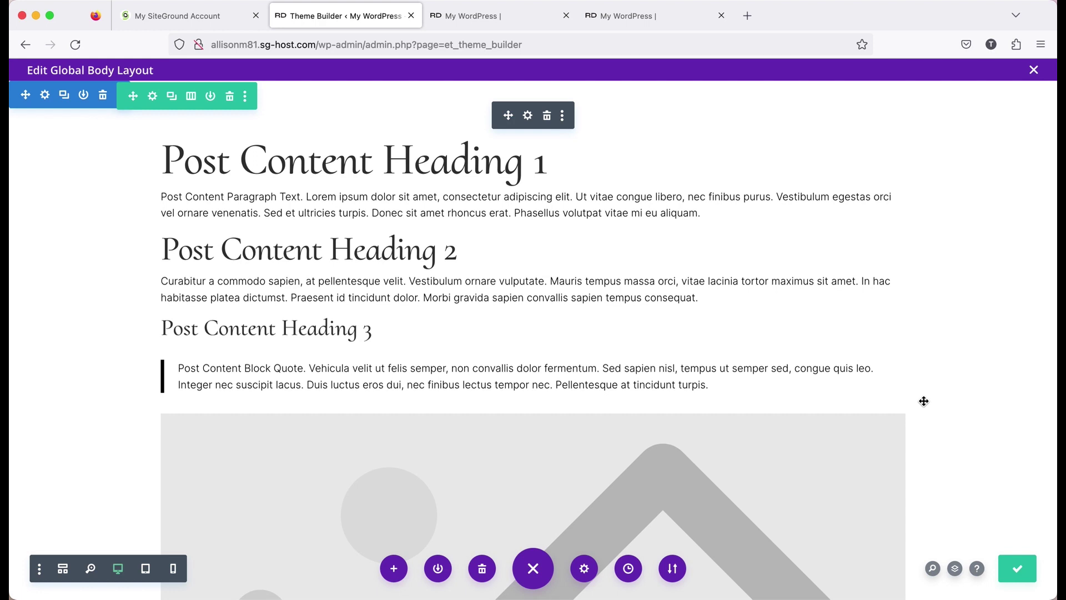
{"action": "left_click", "coordinate": [1034, 69]}
{"action": "mouse_move", "coordinate": [996, 111]}
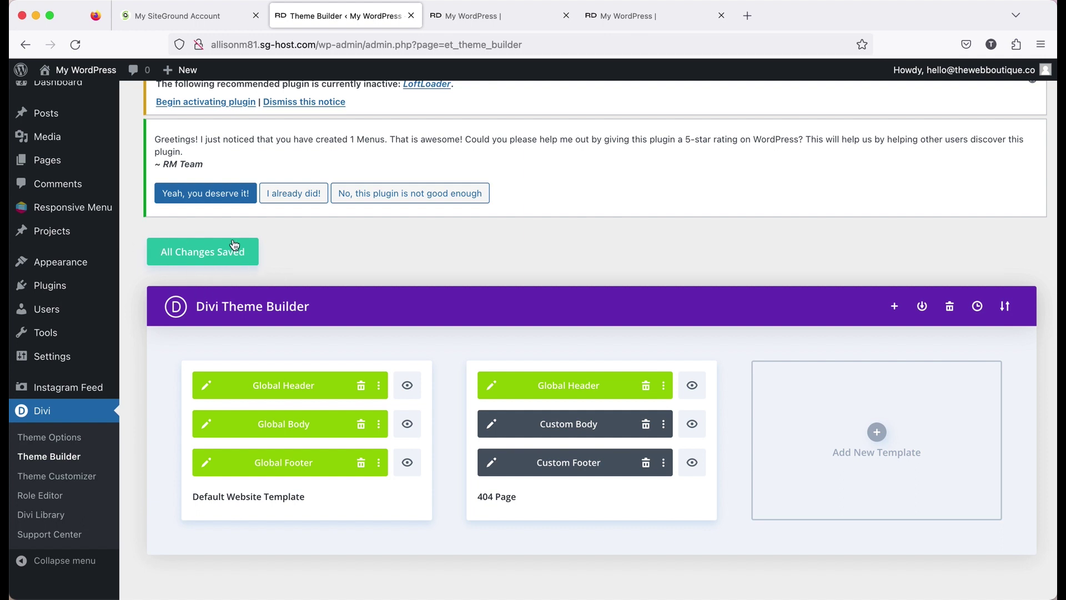
{"action": "left_click", "coordinate": [208, 256]}
Step: Switch to the live home page and look over its current quote and Projects section fonts
{"action": "left_click", "coordinate": [467, 17]}
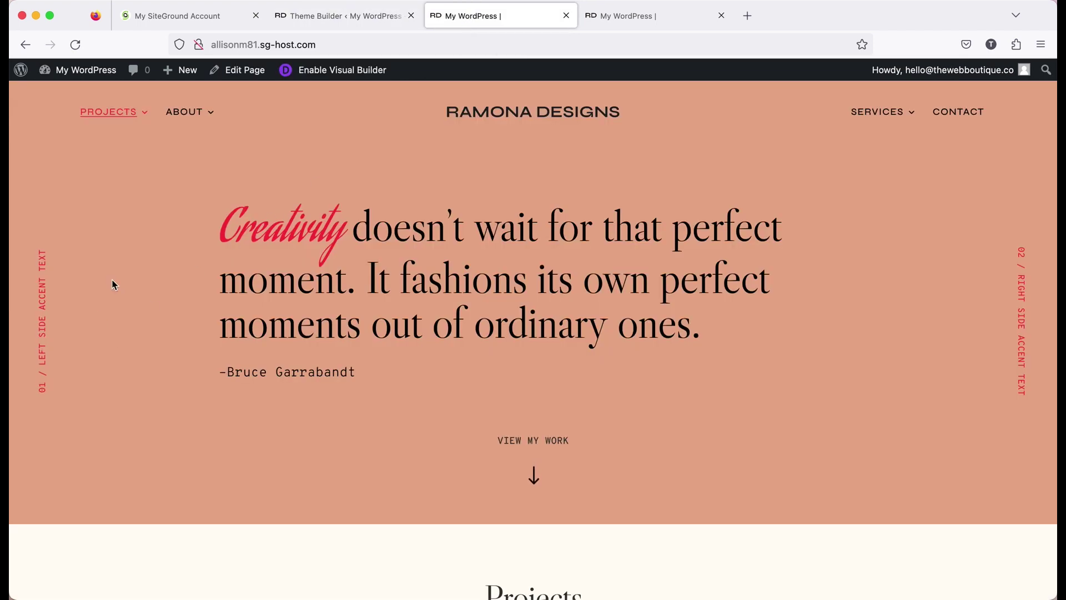
{"action": "scroll", "coordinate": [113, 282], "scroll_direction": "down", "scroll_amount": 8}
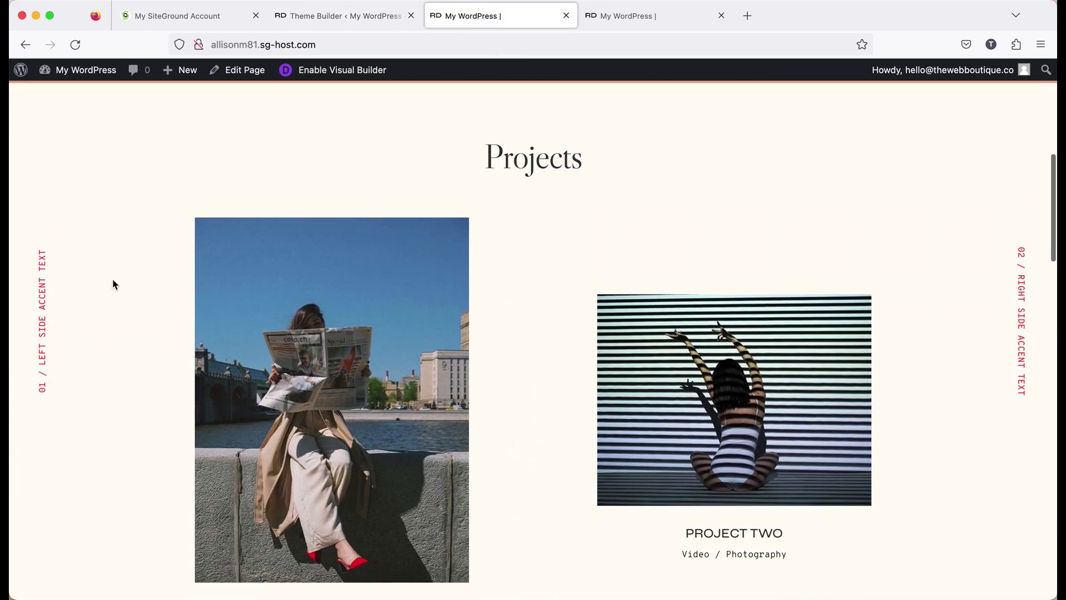
{"action": "scroll", "coordinate": [113, 278], "scroll_direction": "down", "scroll_amount": 5}
{"action": "scroll", "coordinate": [113, 278], "scroll_direction": "up", "scroll_amount": 15}
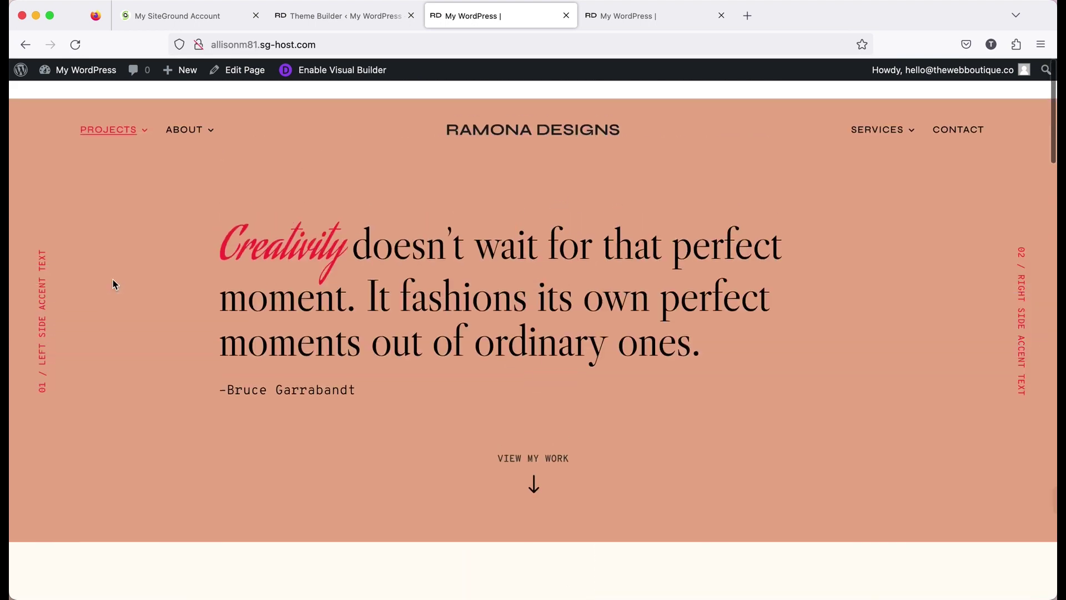
Step: Reload the home page and examine the fonts of the quote section, accent text, Projects heading and project captions
{"action": "left_click", "coordinate": [78, 49]}
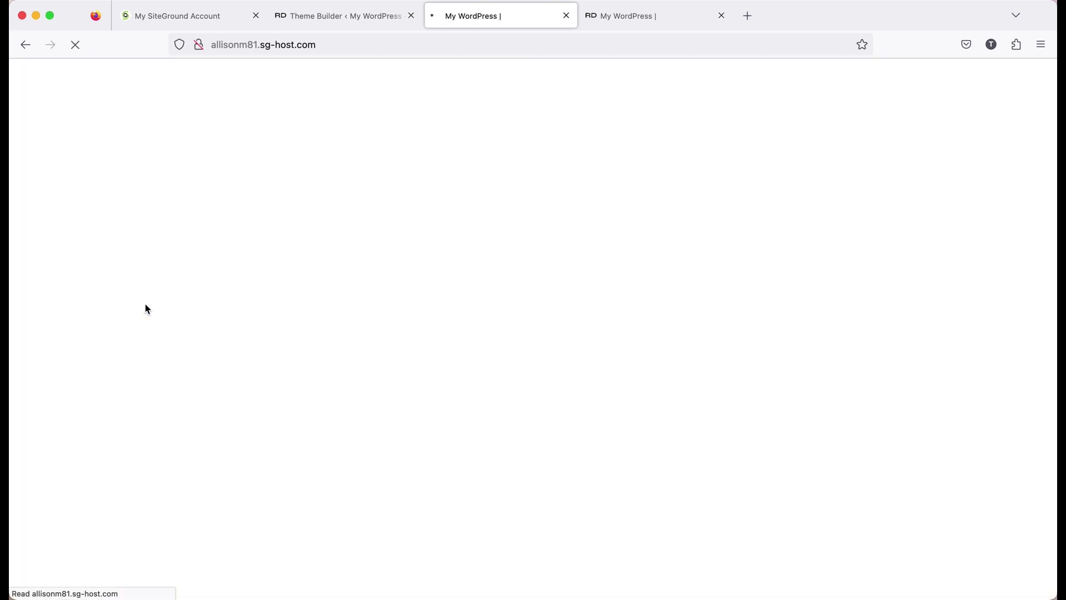
{"action": "scroll", "coordinate": [145, 305], "scroll_direction": "down", "scroll_amount": 5}
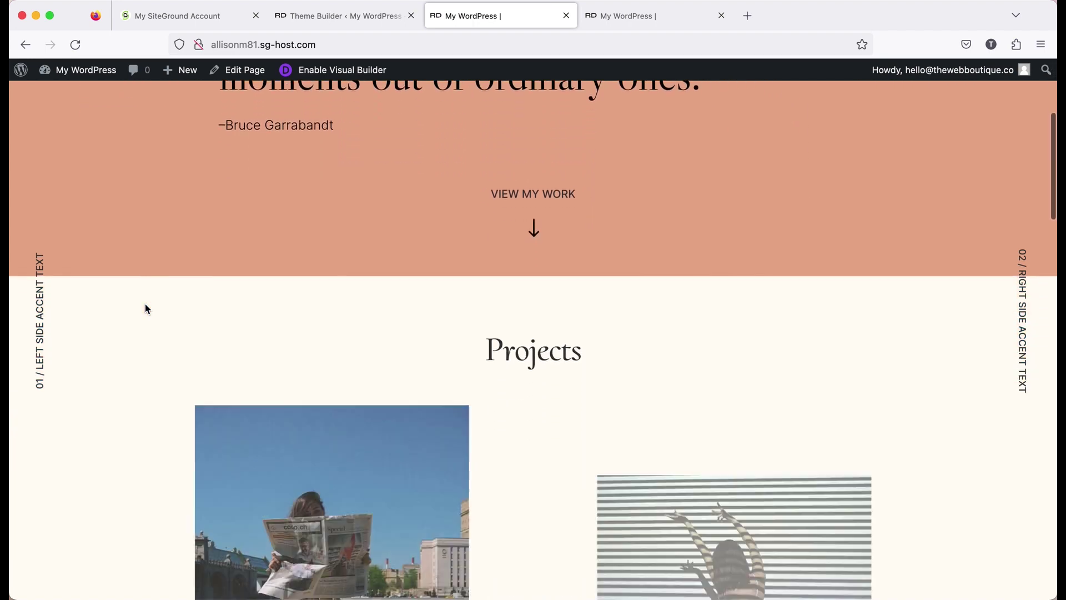
{"action": "scroll", "coordinate": [147, 309], "scroll_direction": "down", "scroll_amount": 4}
{"action": "scroll", "coordinate": [147, 309], "scroll_direction": "up", "scroll_amount": 1}
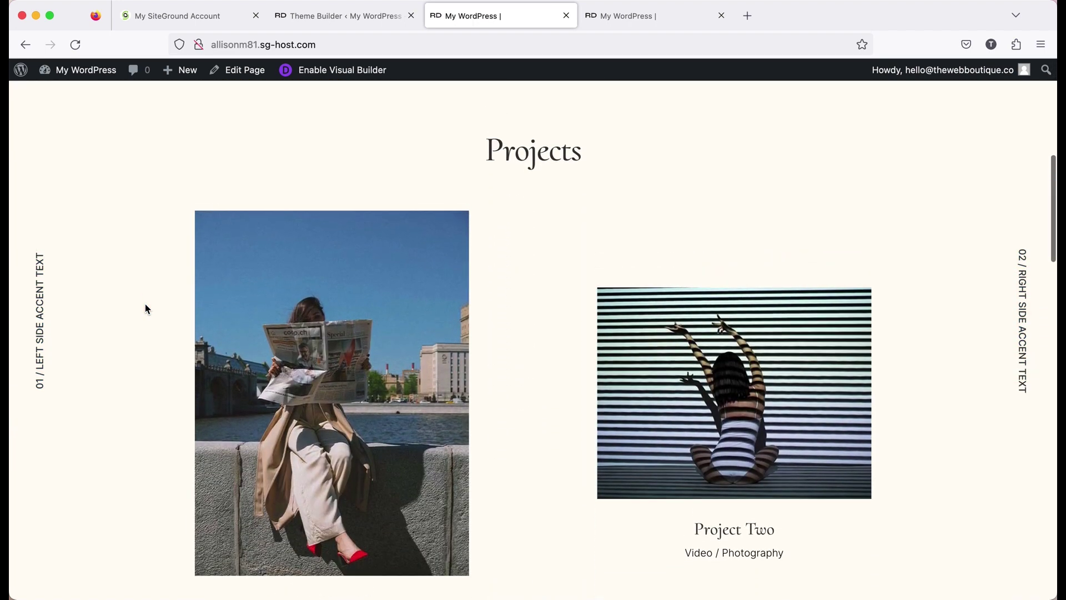
{"action": "scroll", "coordinate": [148, 309], "scroll_direction": "up", "scroll_amount": 8}
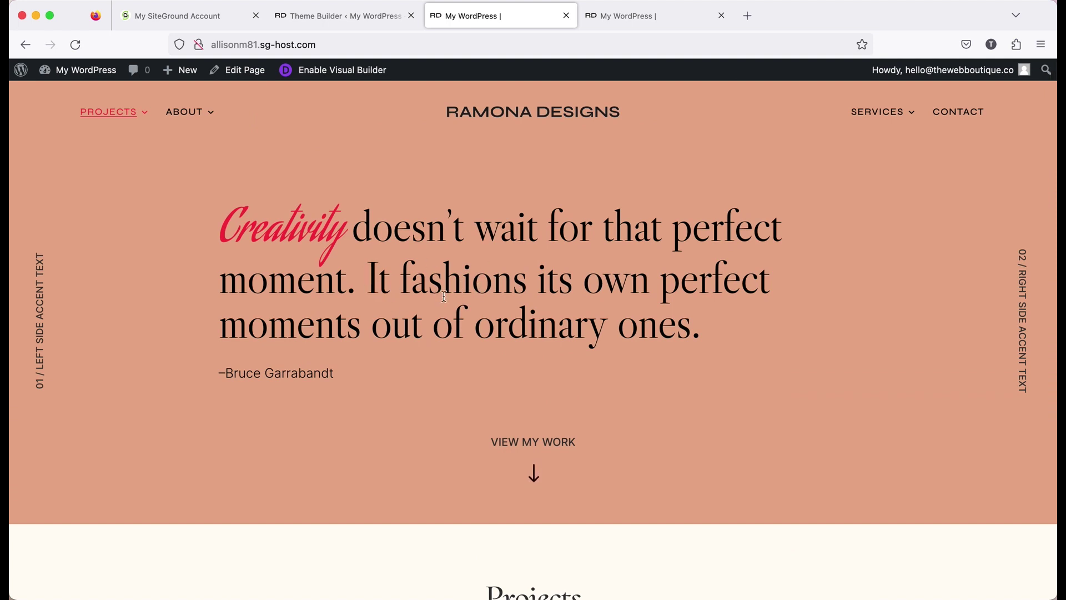
{"action": "scroll", "coordinate": [372, 322], "scroll_direction": "down", "scroll_amount": 2}
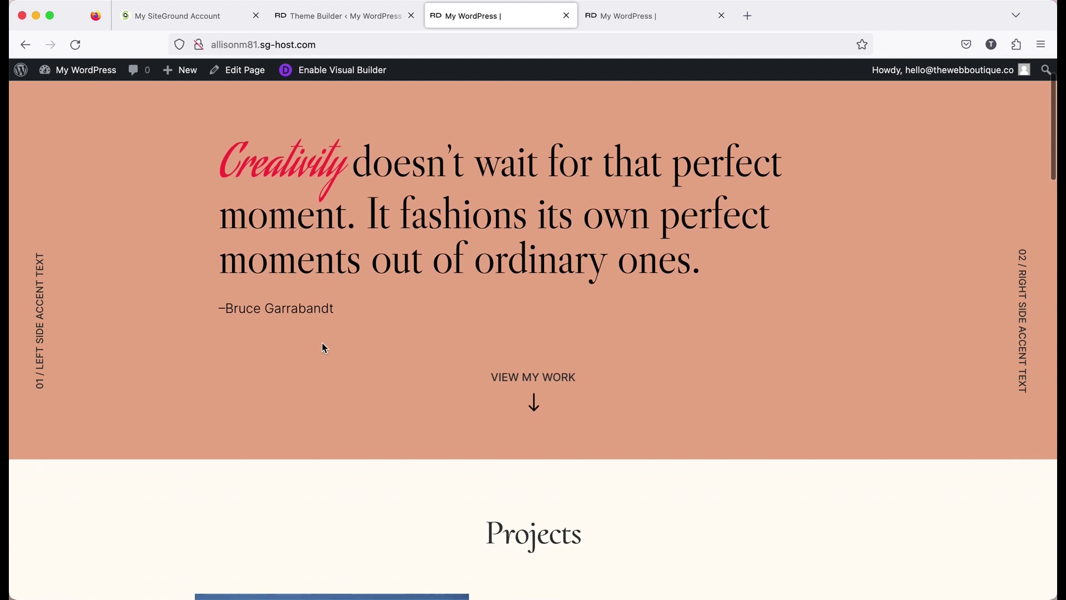
{"action": "scroll", "coordinate": [323, 344], "scroll_direction": "down", "scroll_amount": 5}
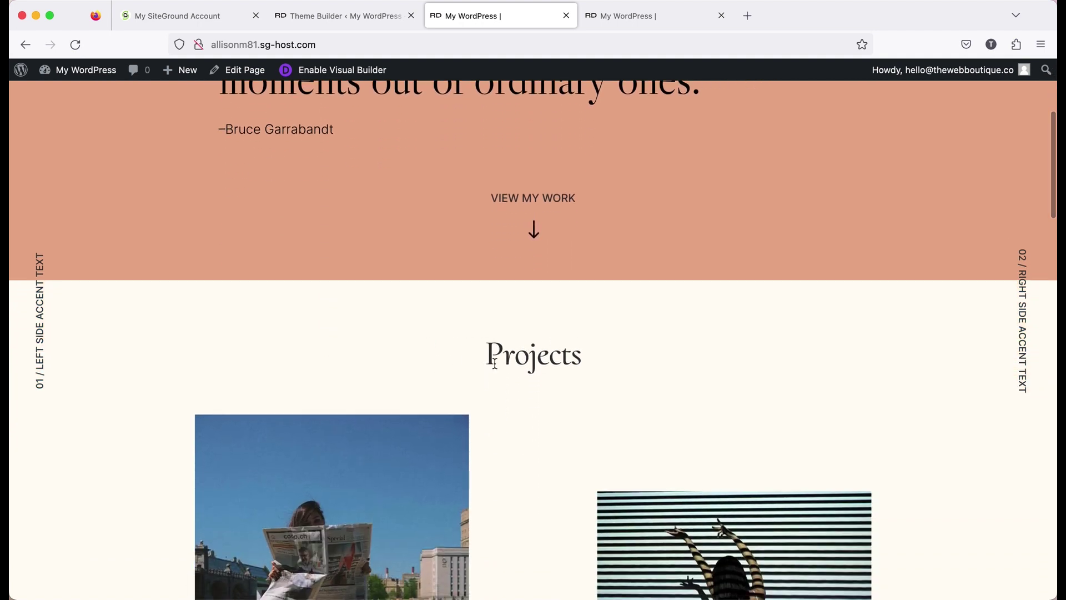
{"action": "scroll", "coordinate": [391, 368], "scroll_direction": "down", "scroll_amount": 10}
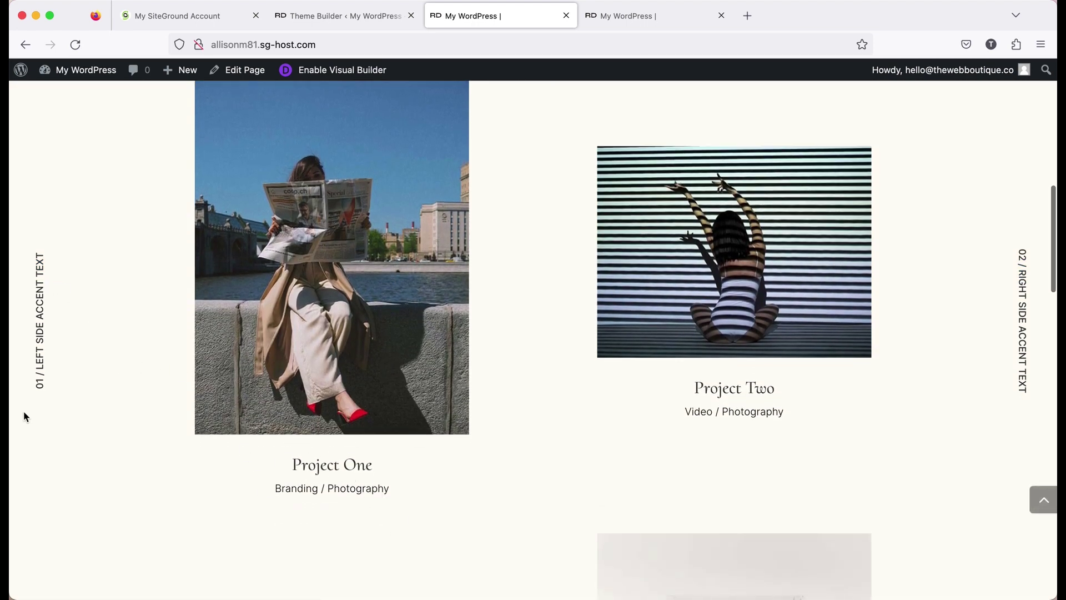
{"action": "scroll", "coordinate": [306, 377], "scroll_direction": "up", "scroll_amount": 15}
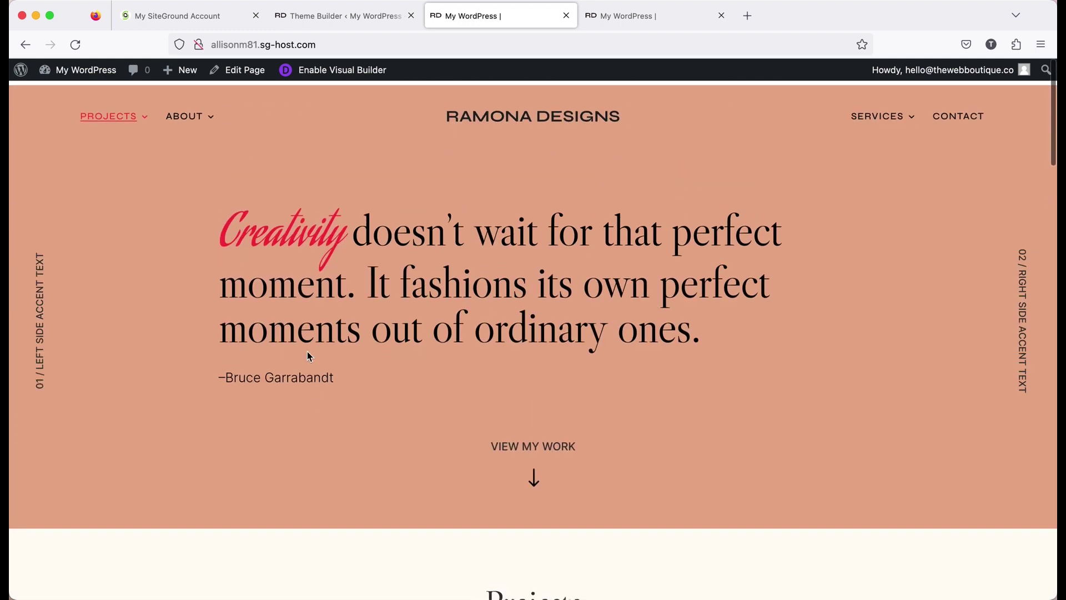
Step: Open the About page and examine its heading and paragraph styles
{"action": "mouse_move", "coordinate": [187, 112]}
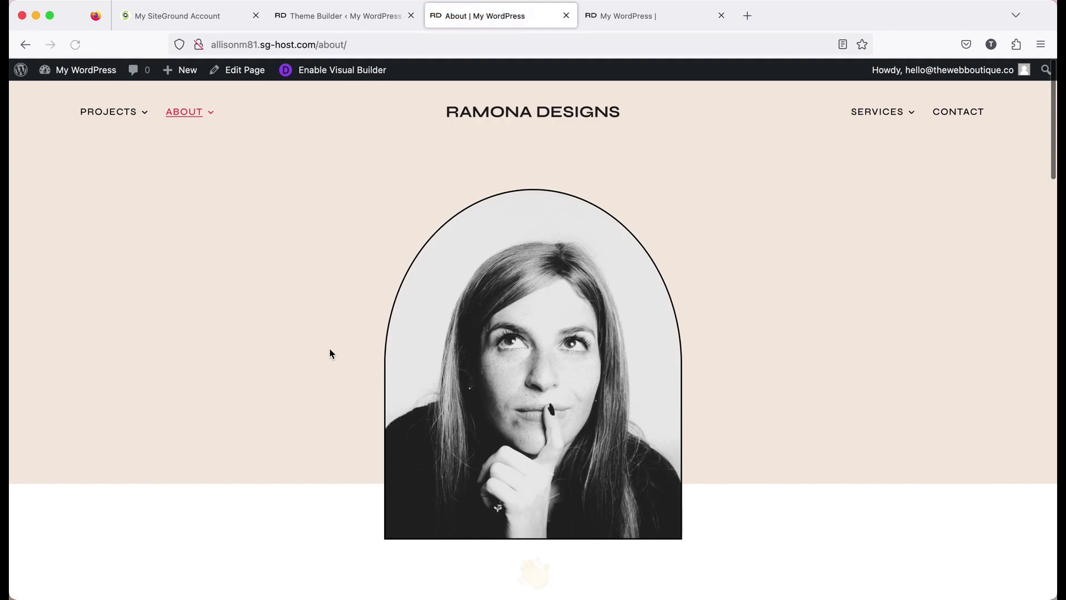
{"action": "scroll", "coordinate": [329, 352], "scroll_direction": "down", "scroll_amount": 8}
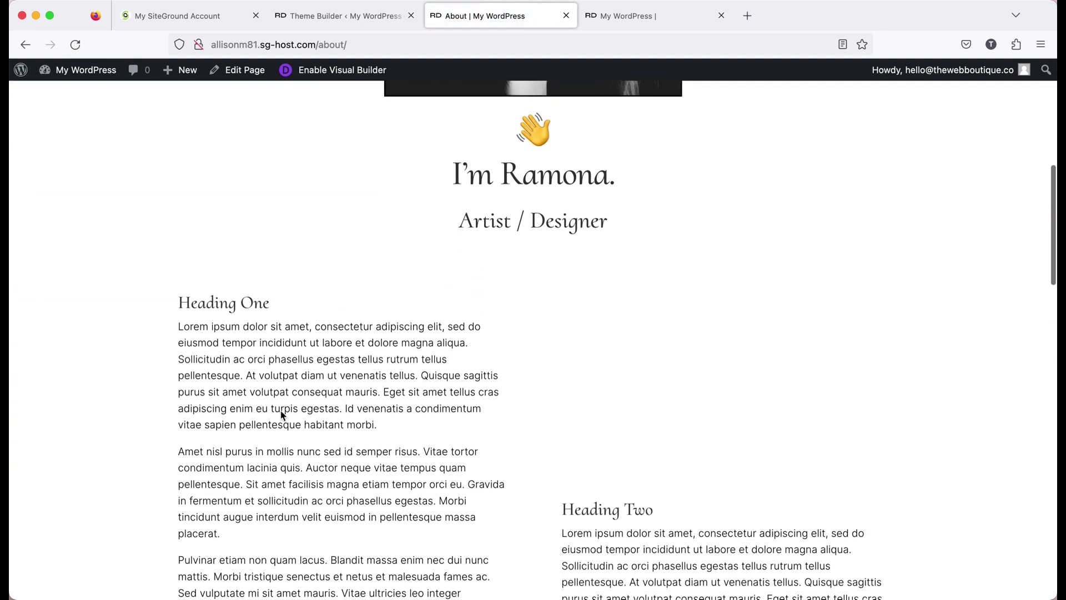
{"action": "scroll", "coordinate": [408, 480], "scroll_direction": "down", "scroll_amount": 6}
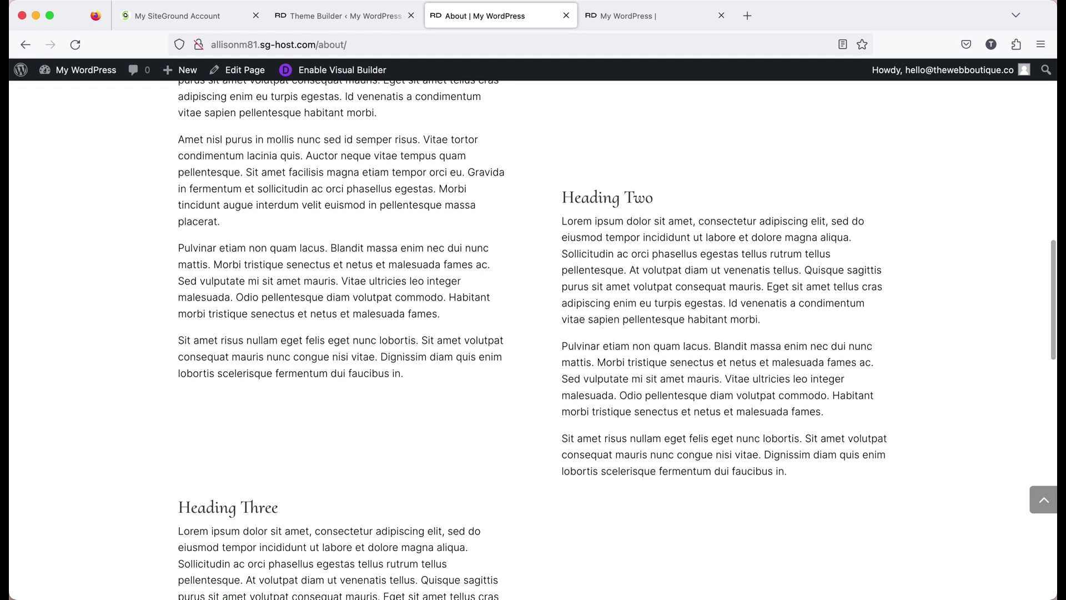
{"action": "scroll", "coordinate": [406, 285], "scroll_direction": "up", "scroll_amount": 12}
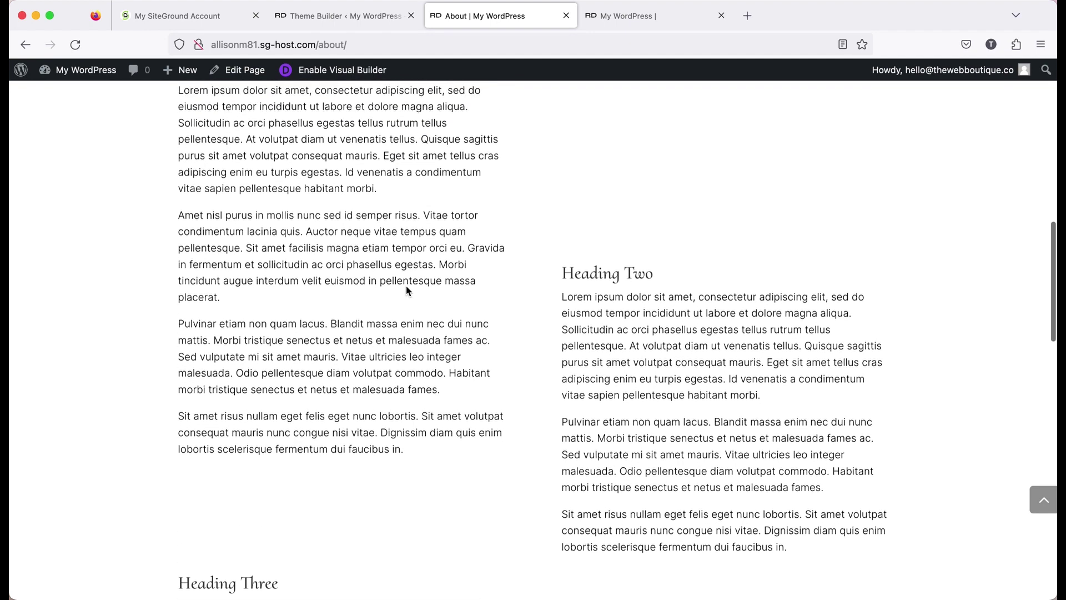
{"action": "scroll", "coordinate": [397, 298], "scroll_direction": "up", "scroll_amount": 2}
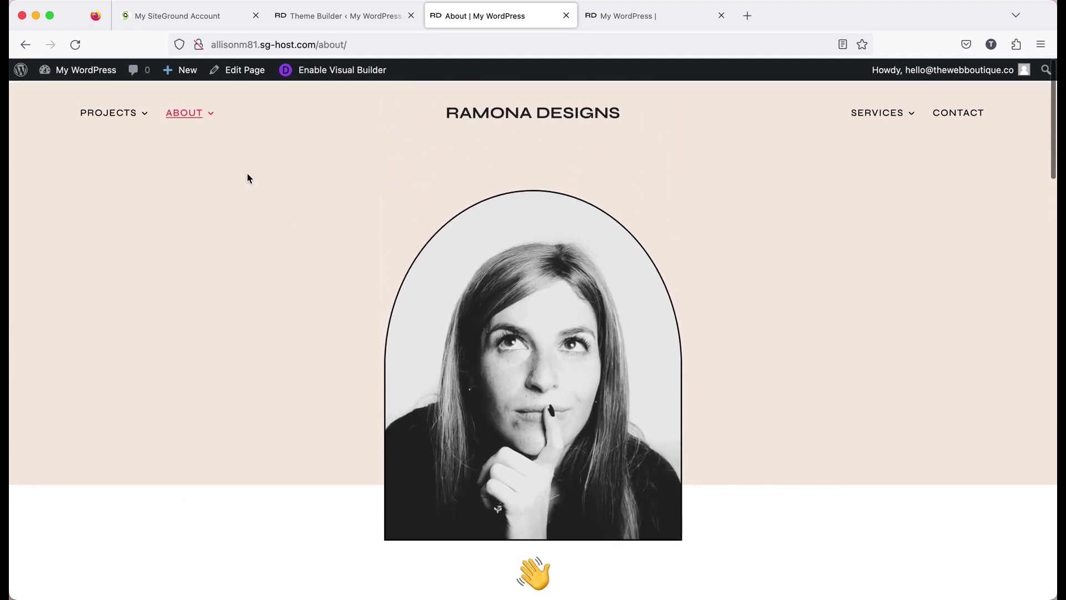
Step: Return to the home page, enable the Visual Builder and open the Projects heading's text module to check its heading level
{"action": "left_click", "coordinate": [530, 116]}
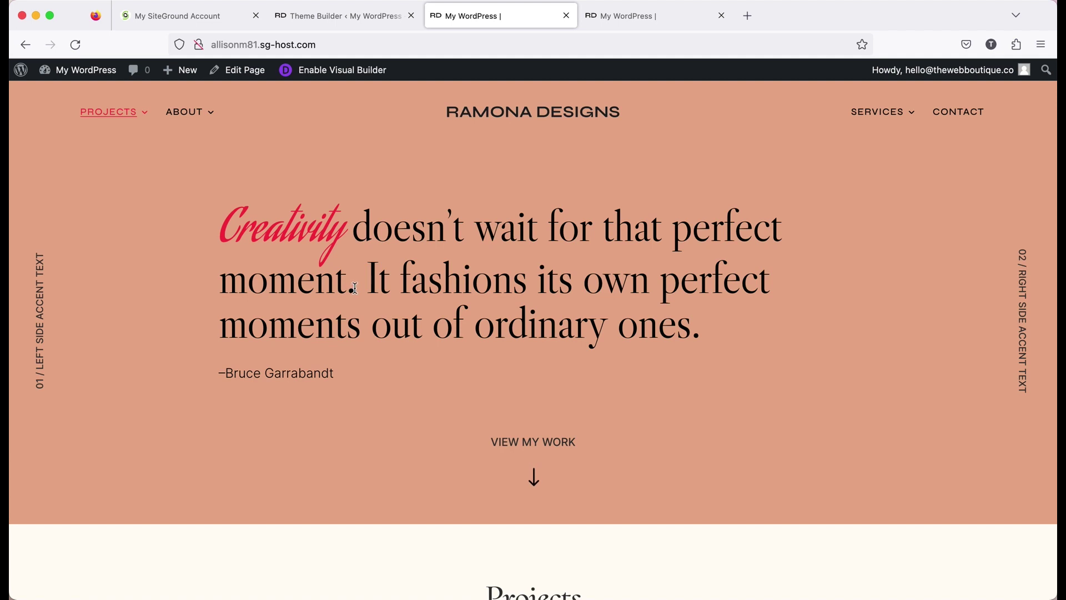
{"action": "scroll", "coordinate": [365, 290], "scroll_direction": "down", "scroll_amount": 2}
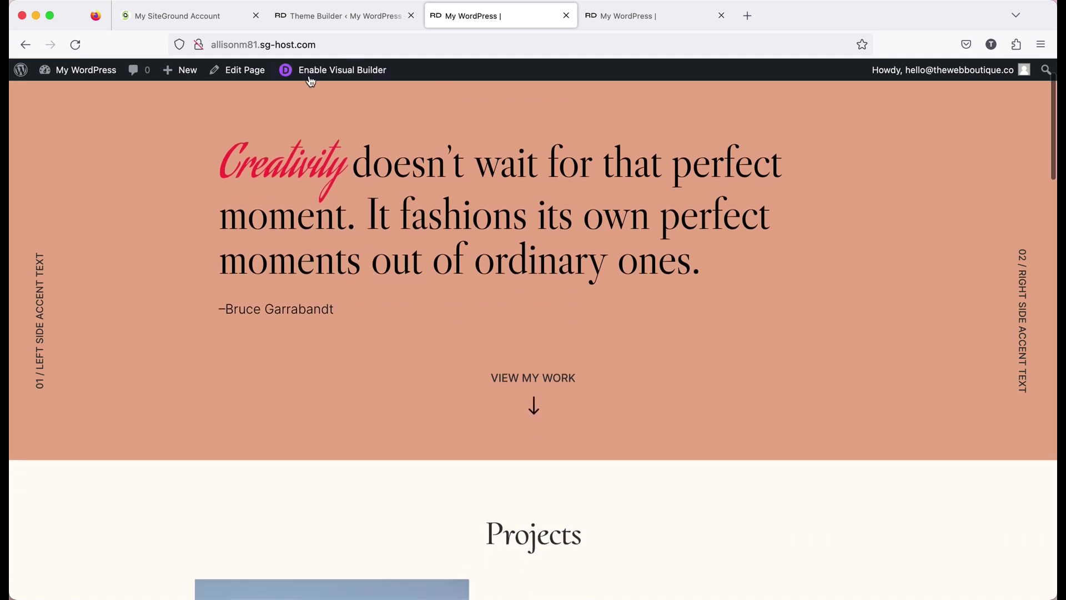
{"action": "left_click", "coordinate": [331, 70]}
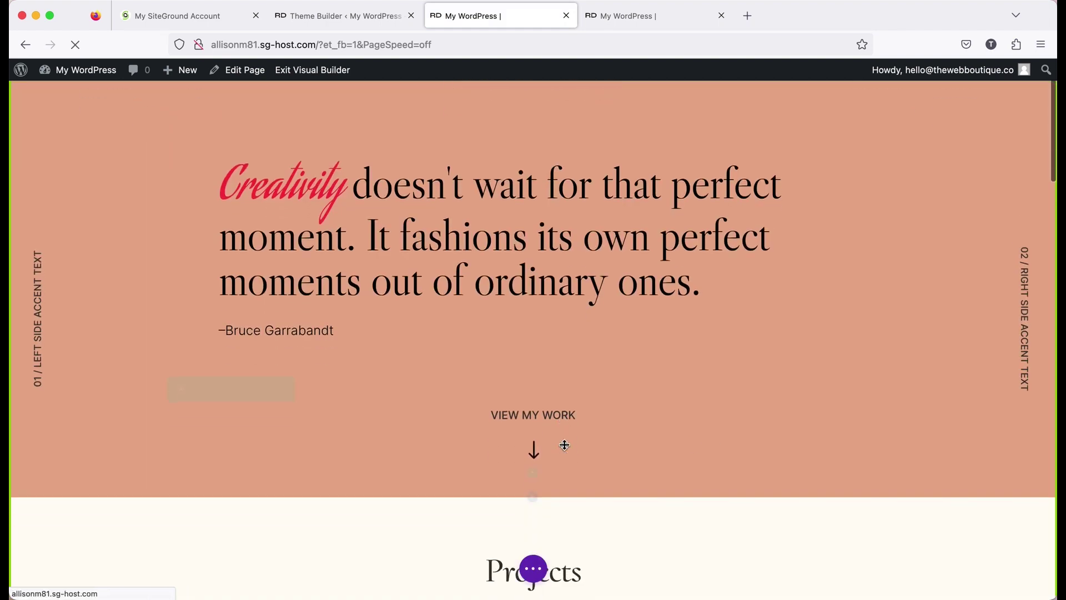
{"action": "scroll", "coordinate": [565, 444], "scroll_direction": "down", "scroll_amount": 5}
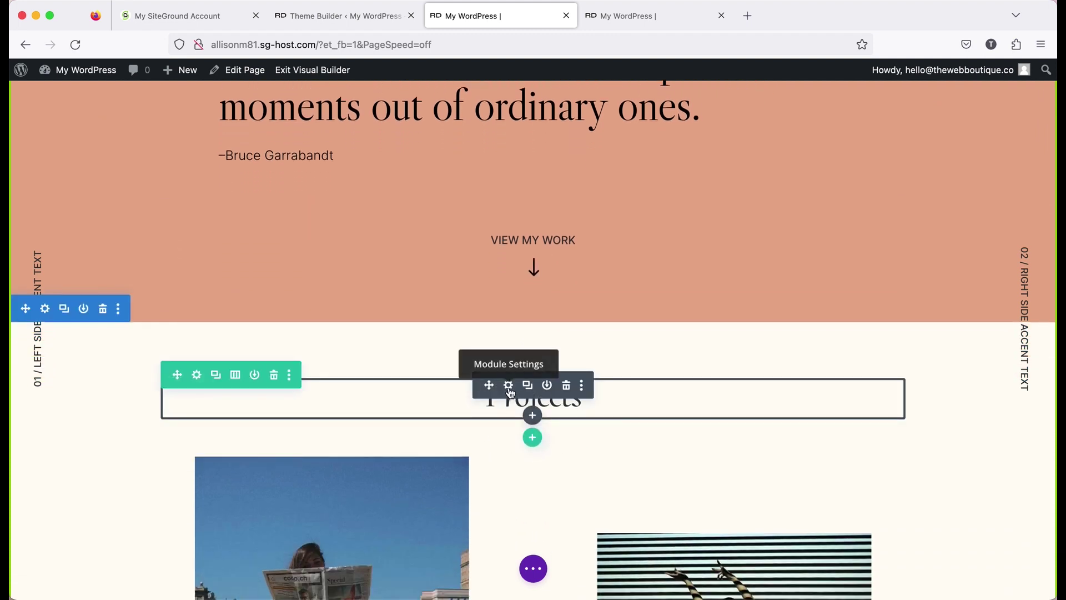
{"action": "left_click", "coordinate": [508, 385]}
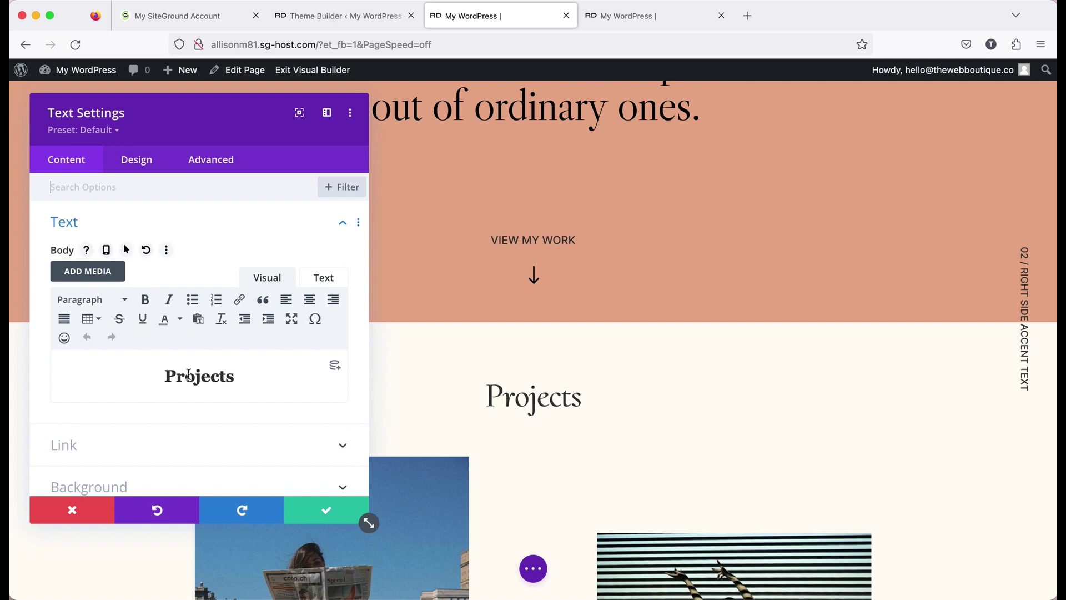
{"action": "left_click", "coordinate": [188, 375]}
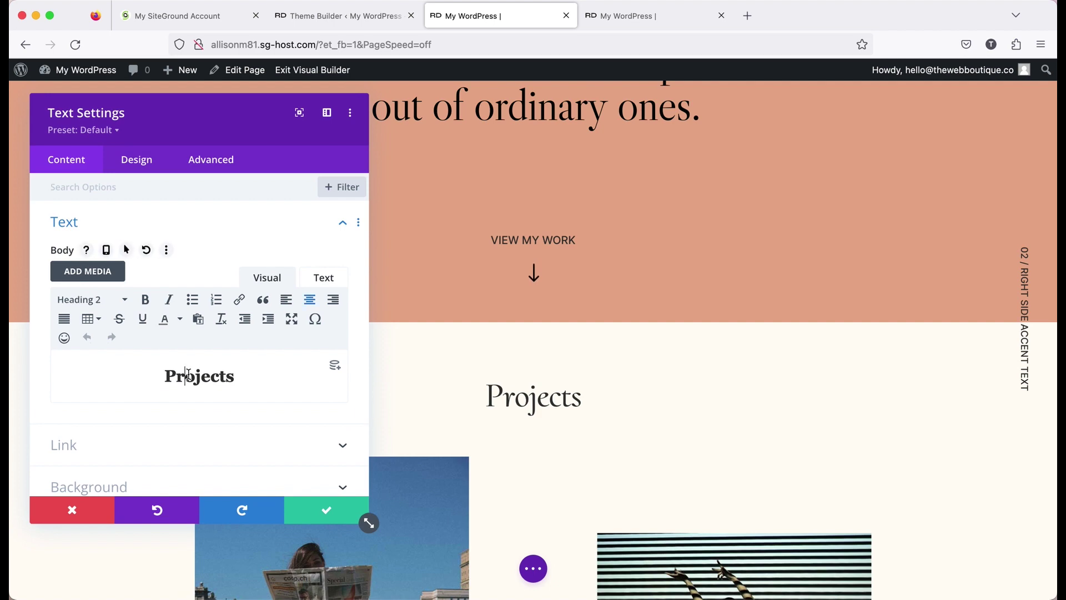
Step: Set the Projects module's Heading 2 font to Abril Fatface
{"action": "left_click", "coordinate": [137, 160]}
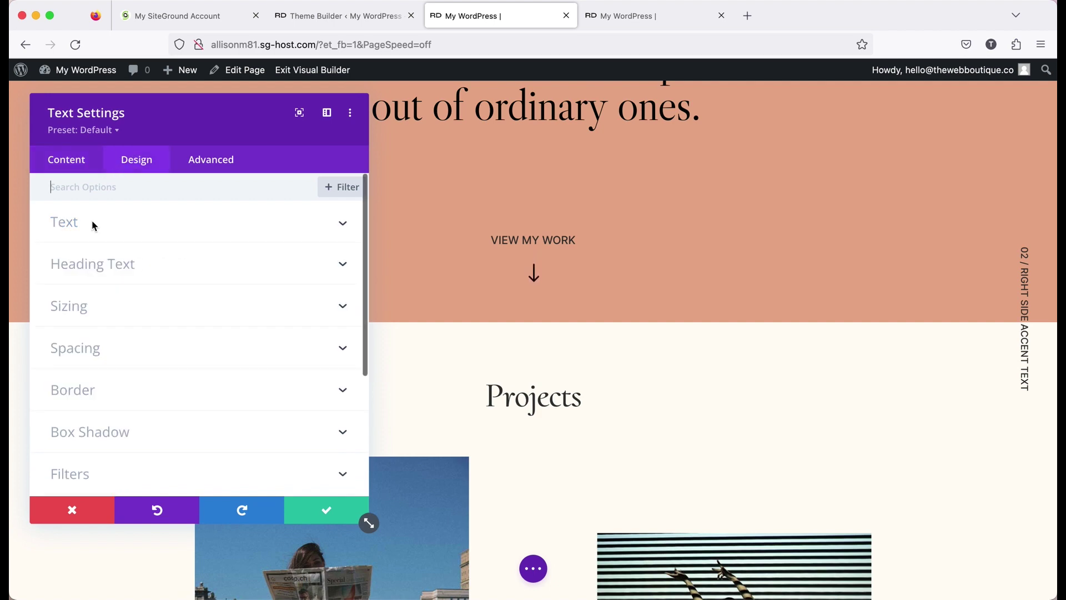
{"action": "left_click", "coordinate": [112, 268]}
{"action": "left_click", "coordinate": [132, 233]}
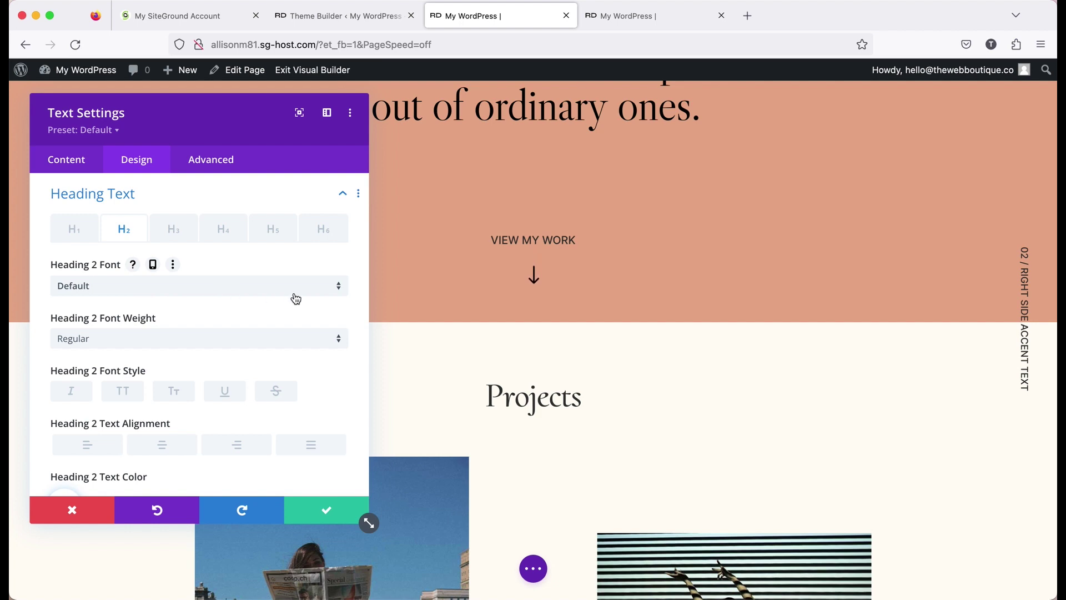
{"action": "left_click", "coordinate": [213, 292]}
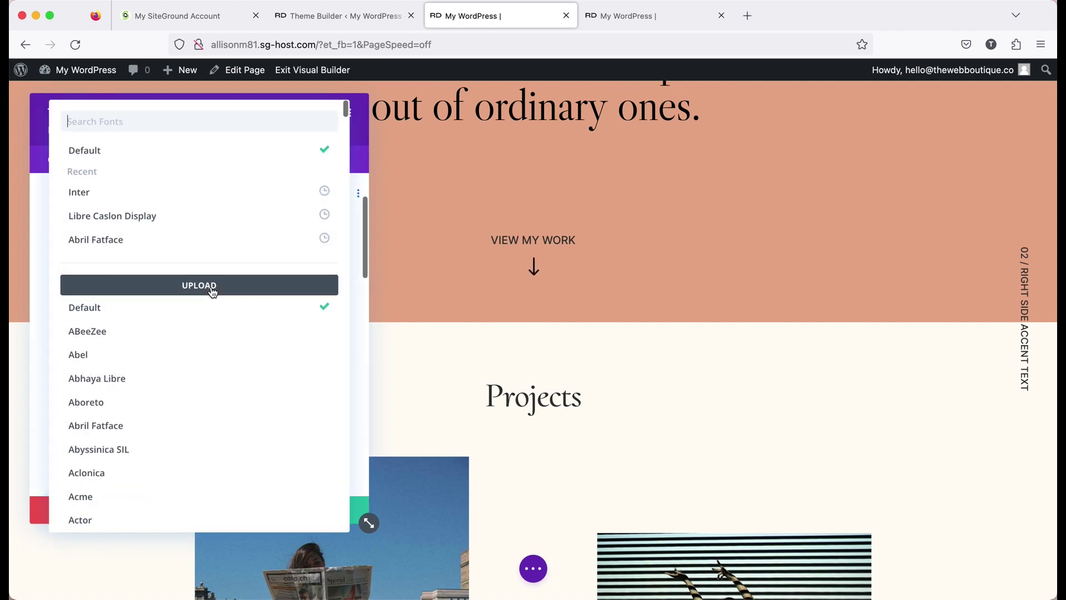
{"action": "left_click", "coordinate": [118, 432]}
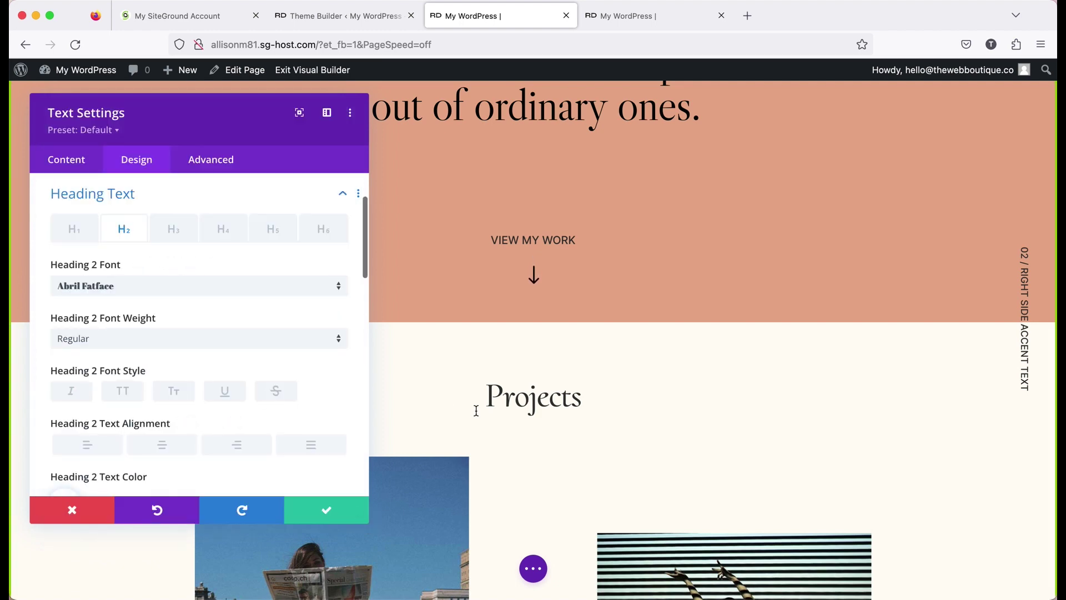
Step: Set the Projects module's Heading 2 text color to the saved swatch #e8ad8d
{"action": "scroll", "coordinate": [231, 403], "scroll_direction": "down", "scroll_amount": 5}
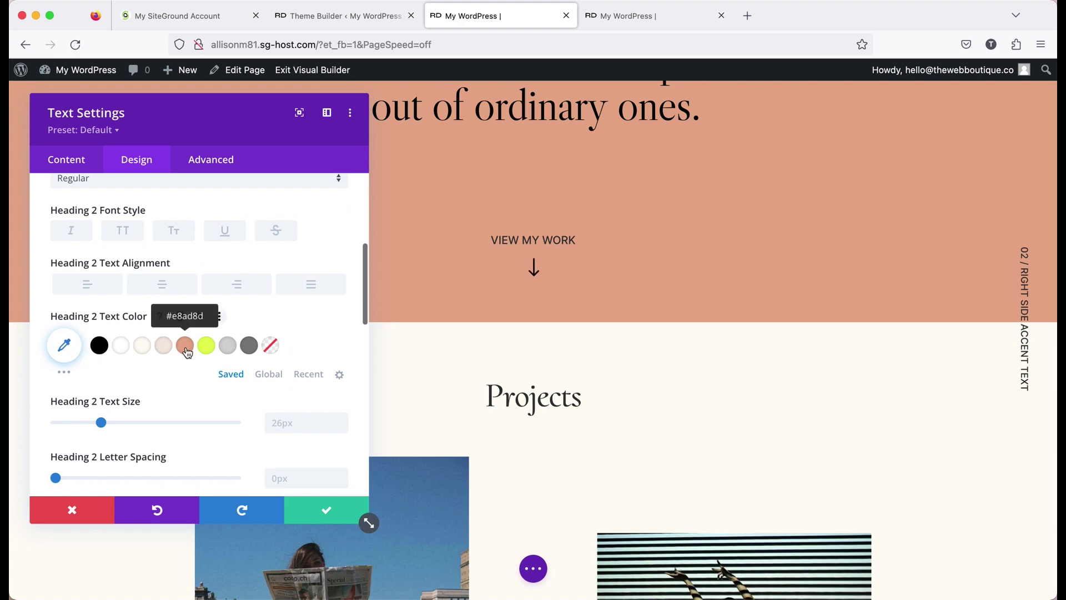
{"action": "left_click", "coordinate": [183, 348]}
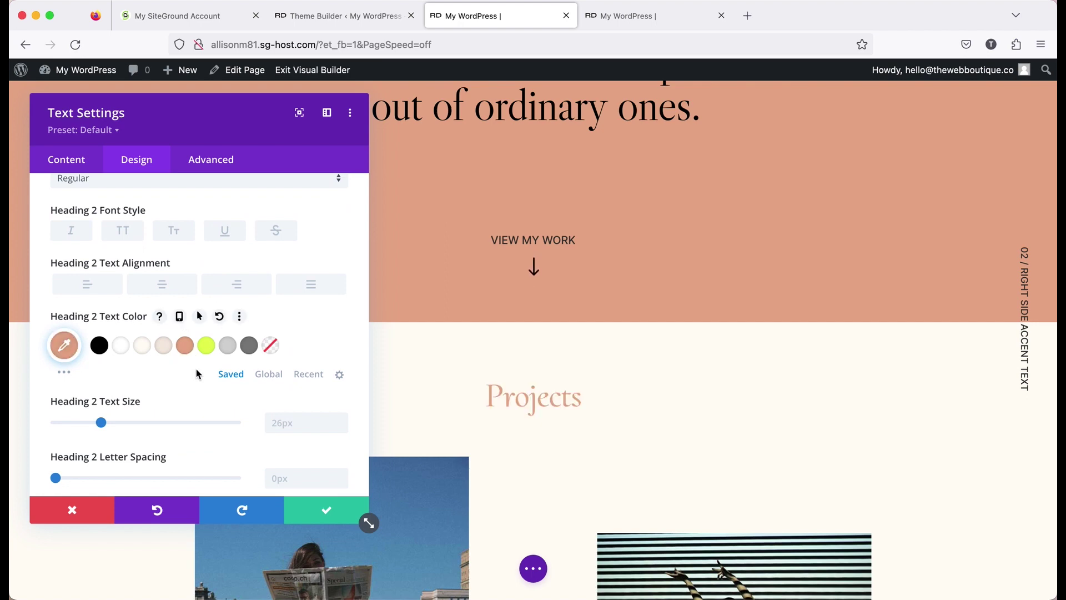
{"action": "left_click", "coordinate": [335, 23]}
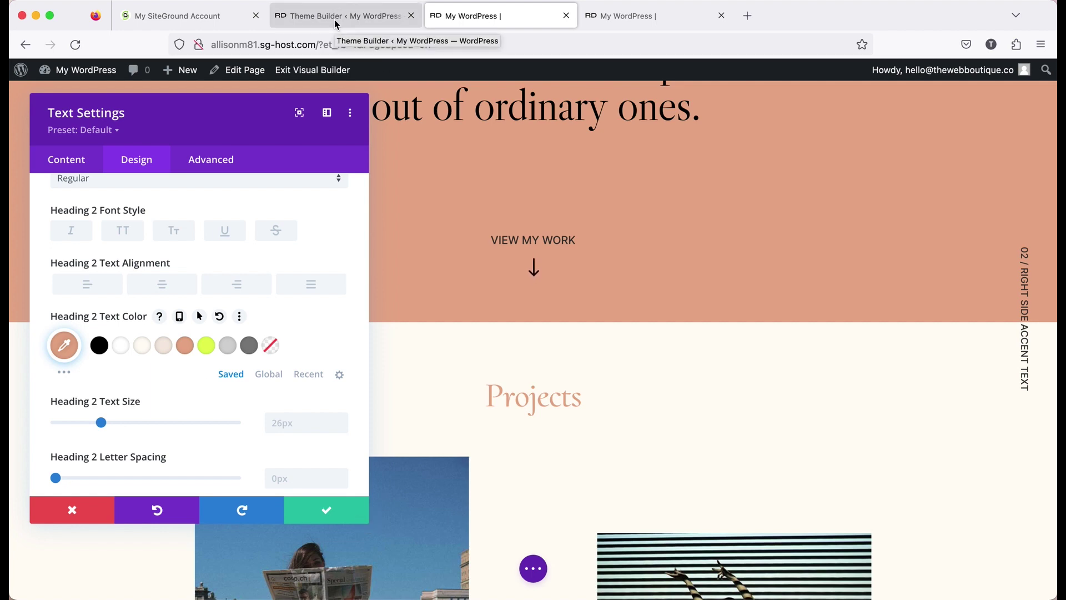
Step: Switch to the Theme Builder and open the Global Body Post Content module's Heading 2 design settings to review the font and color
{"action": "left_click", "coordinate": [206, 425]}
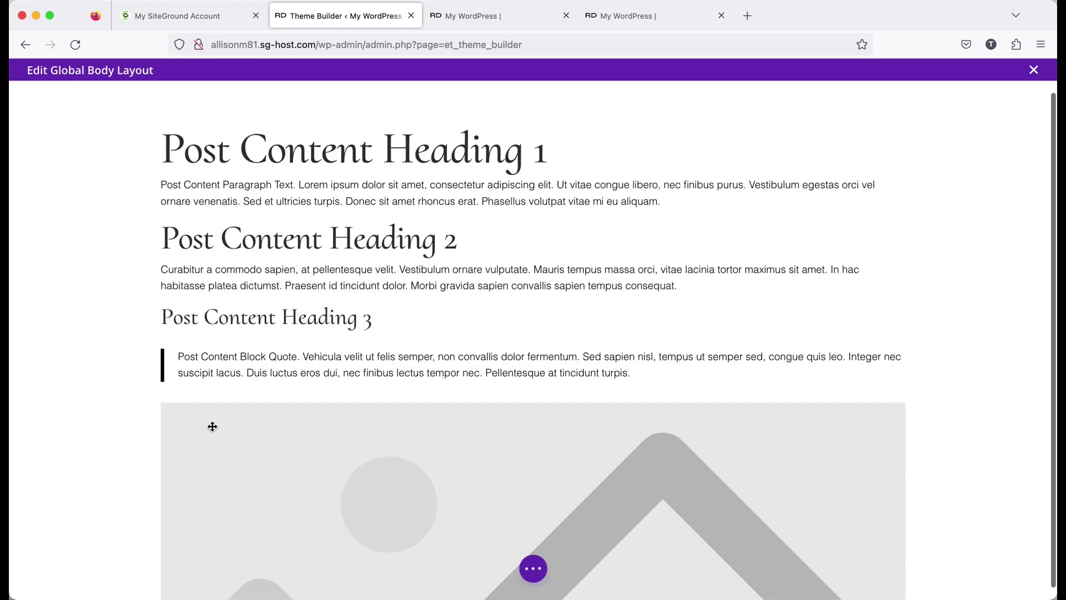
{"action": "scroll", "coordinate": [549, 190], "scroll_direction": "down", "scroll_amount": 5}
{"action": "scroll", "coordinate": [547, 213], "scroll_direction": "up", "scroll_amount": 5}
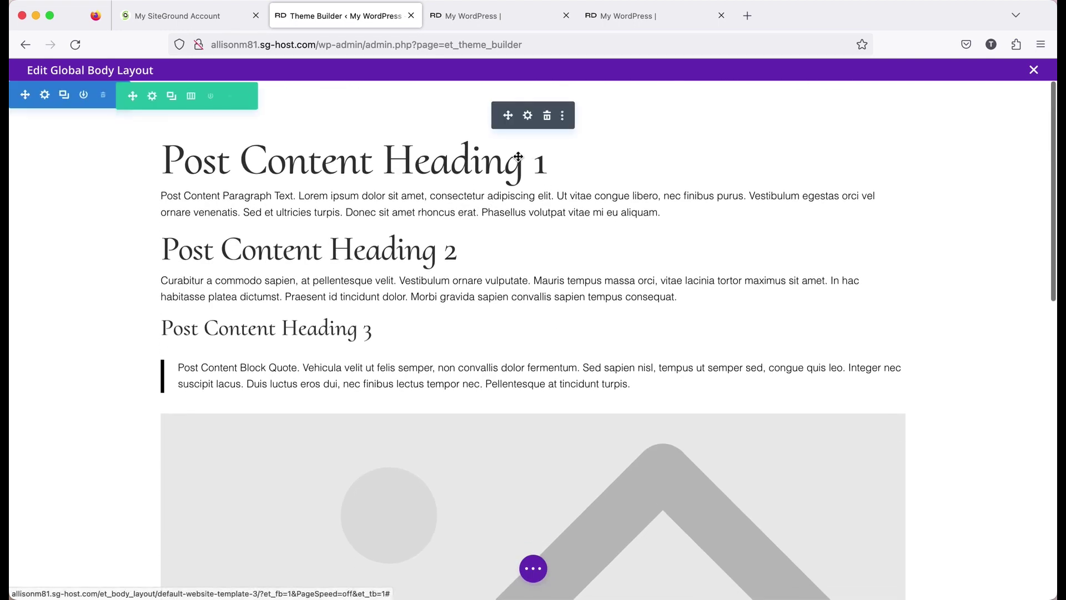
{"action": "left_click", "coordinate": [525, 120]}
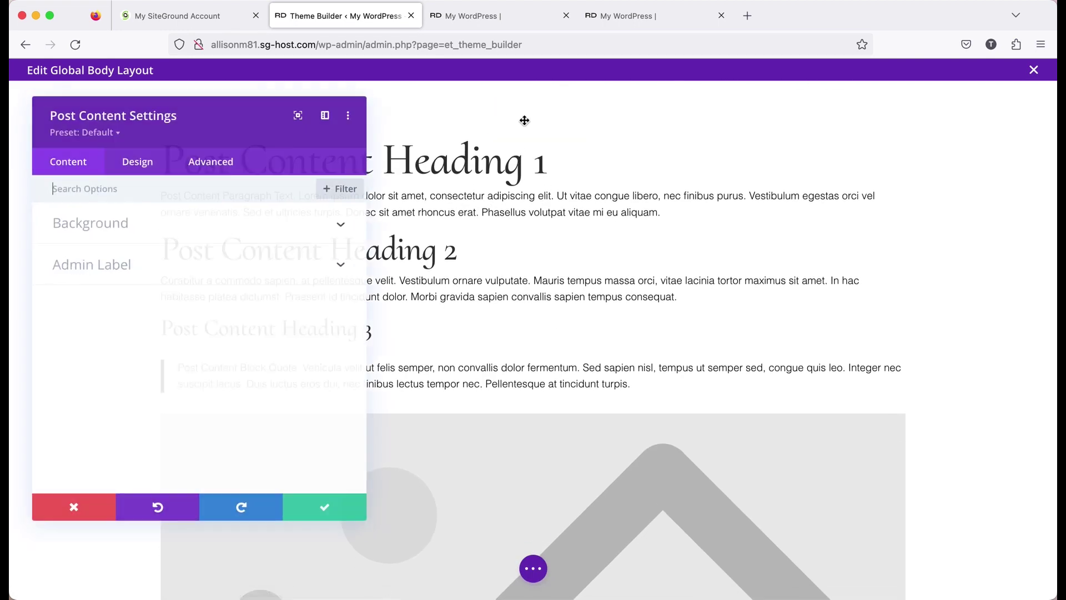
{"action": "left_click", "coordinate": [137, 159]}
{"action": "left_click", "coordinate": [97, 311]}
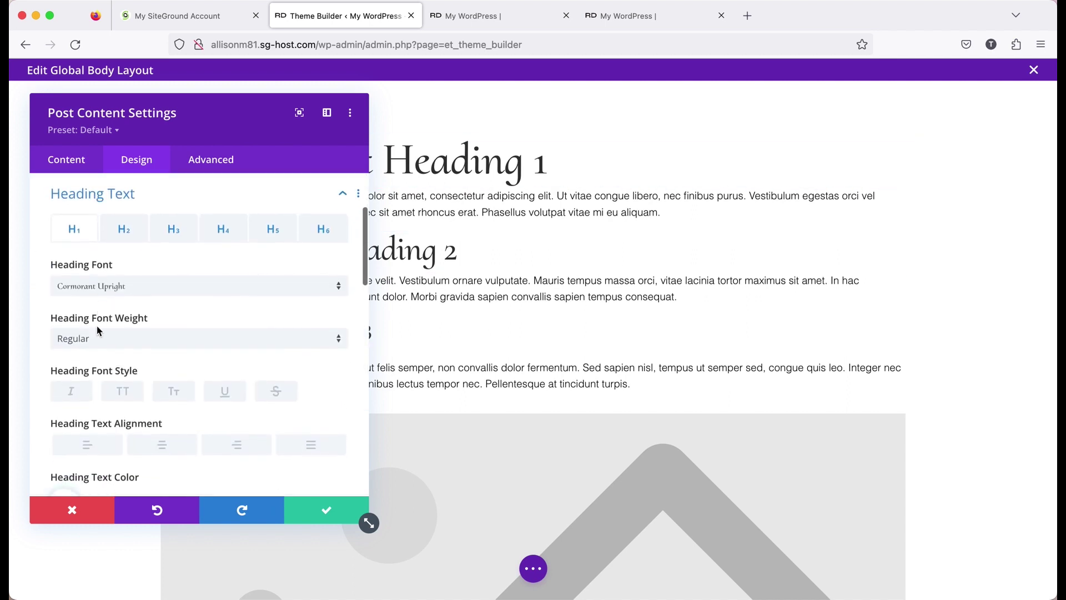
{"action": "left_click", "coordinate": [121, 235]}
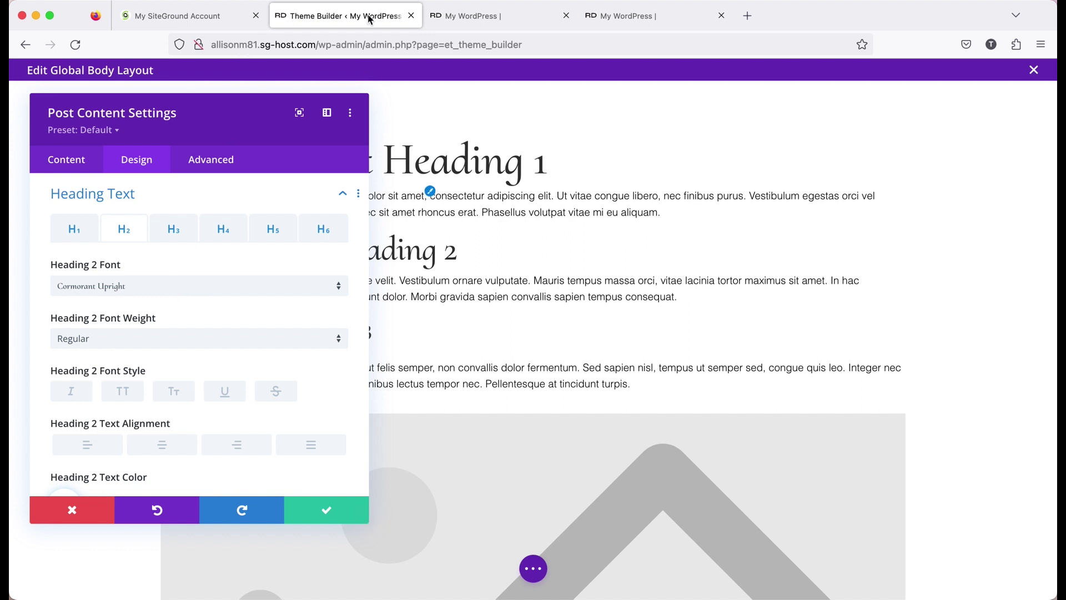
{"action": "scroll", "coordinate": [196, 442], "scroll_direction": "down", "scroll_amount": 3}
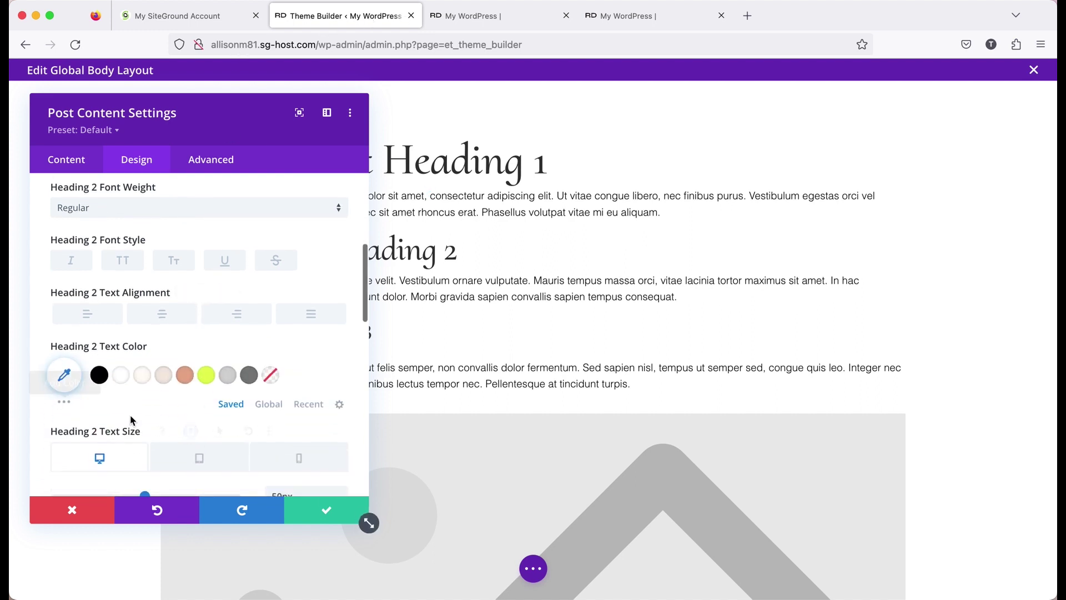
Step: Discard the Projects text module's Heading 2 overrides on the home page and close the global Post Content settings without changes
{"action": "left_click", "coordinate": [484, 19]}
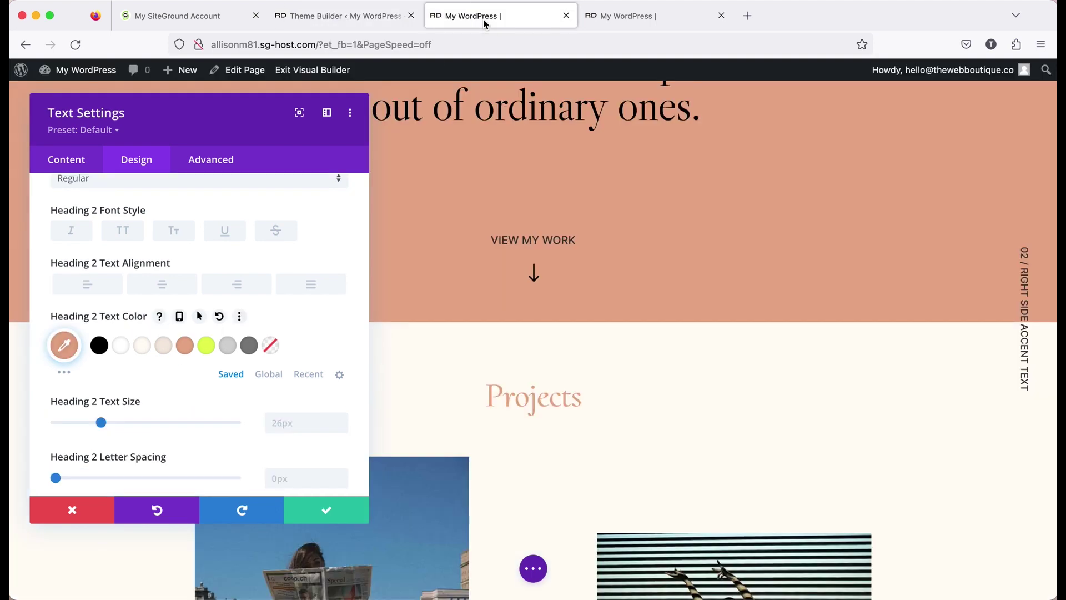
{"action": "left_click", "coordinate": [73, 511]}
{"action": "left_click", "coordinate": [350, 27]}
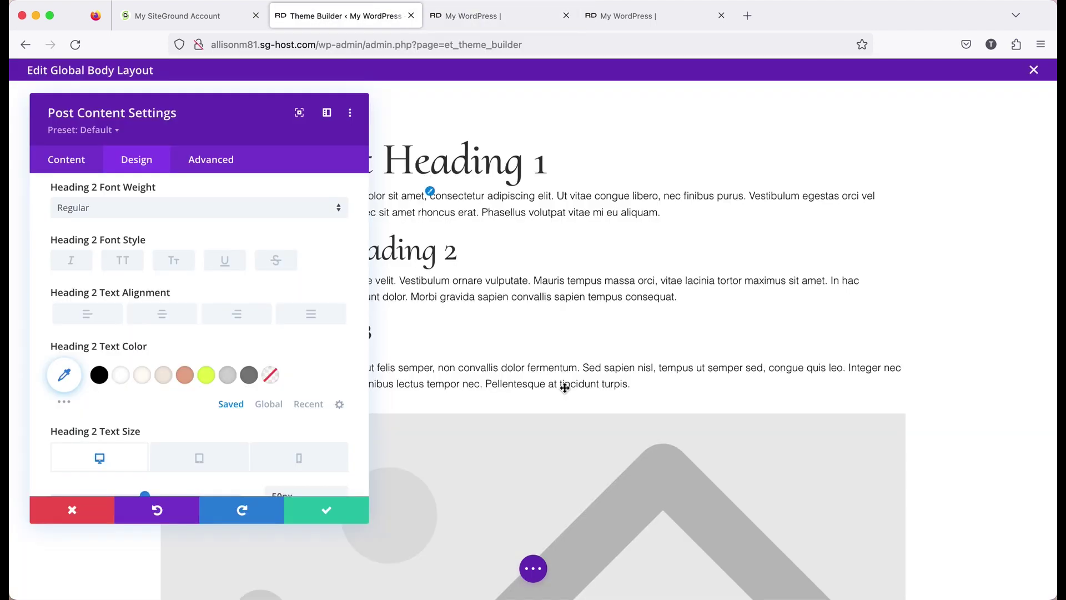
{"action": "left_click", "coordinate": [73, 509]}
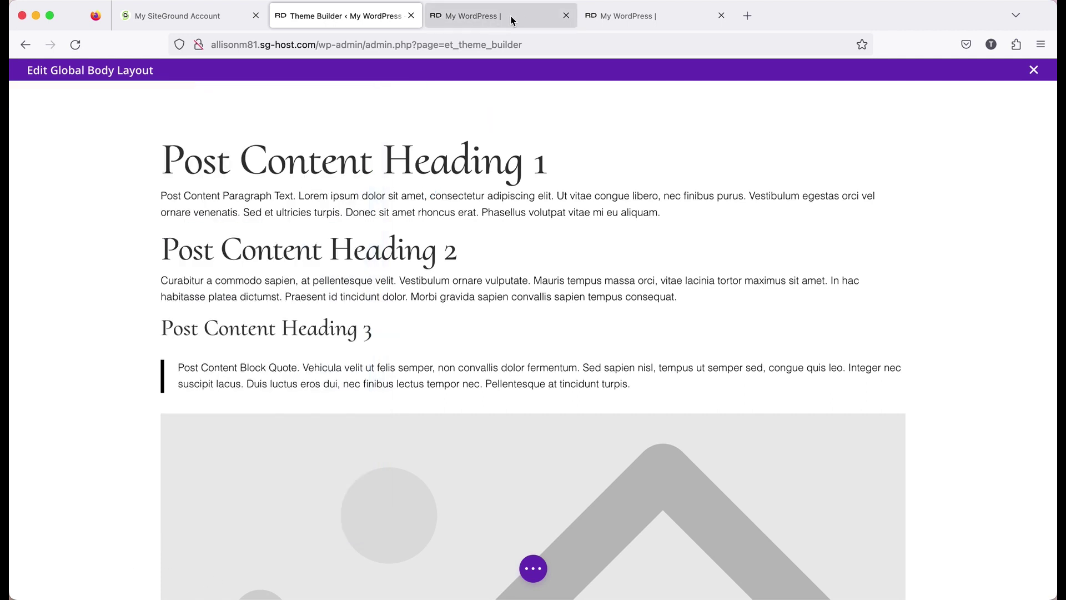
Step: Check the text level assigned to the home page's Creativity quote module and compare it with the global body layout
{"action": "left_click", "coordinate": [511, 19]}
{"action": "scroll", "coordinate": [486, 355], "scroll_direction": "up", "scroll_amount": 3}
{"action": "scroll", "coordinate": [486, 356], "scroll_direction": "up", "scroll_amount": 3}
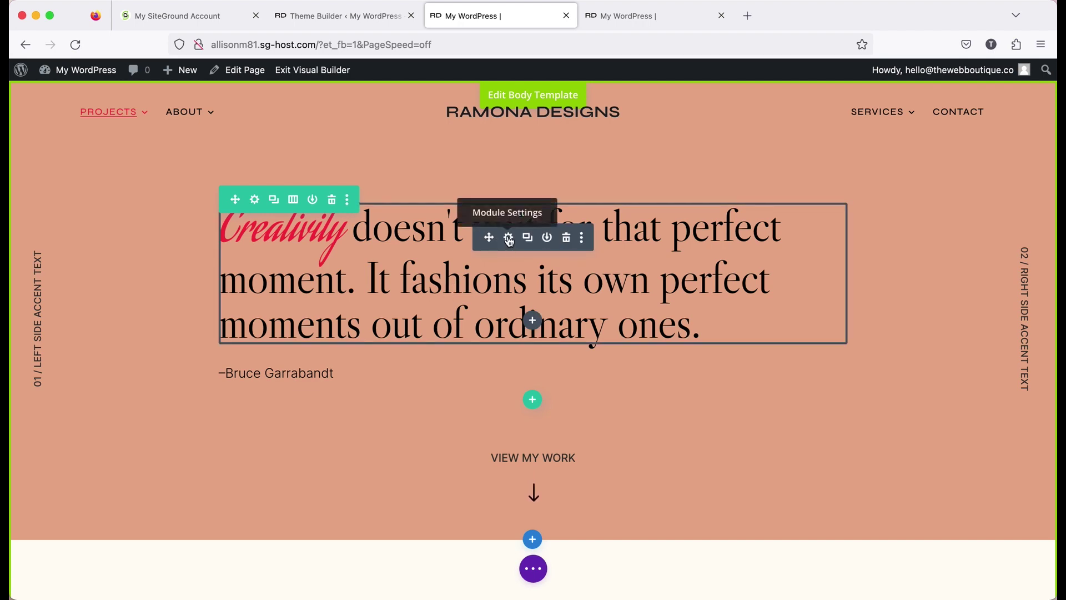
{"action": "left_click", "coordinate": [509, 238]}
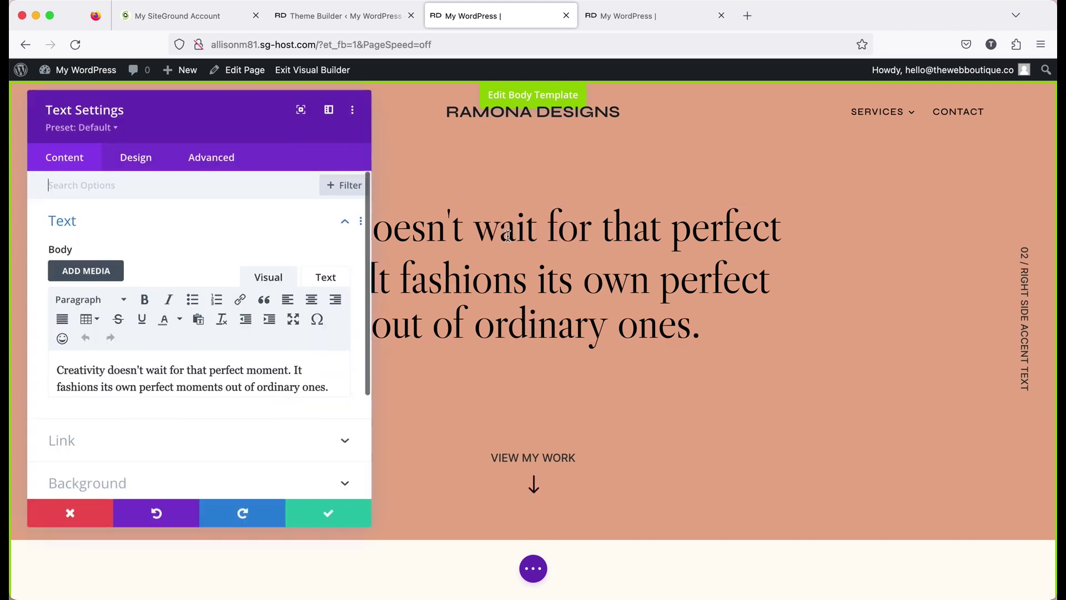
{"action": "left_click", "coordinate": [170, 369]}
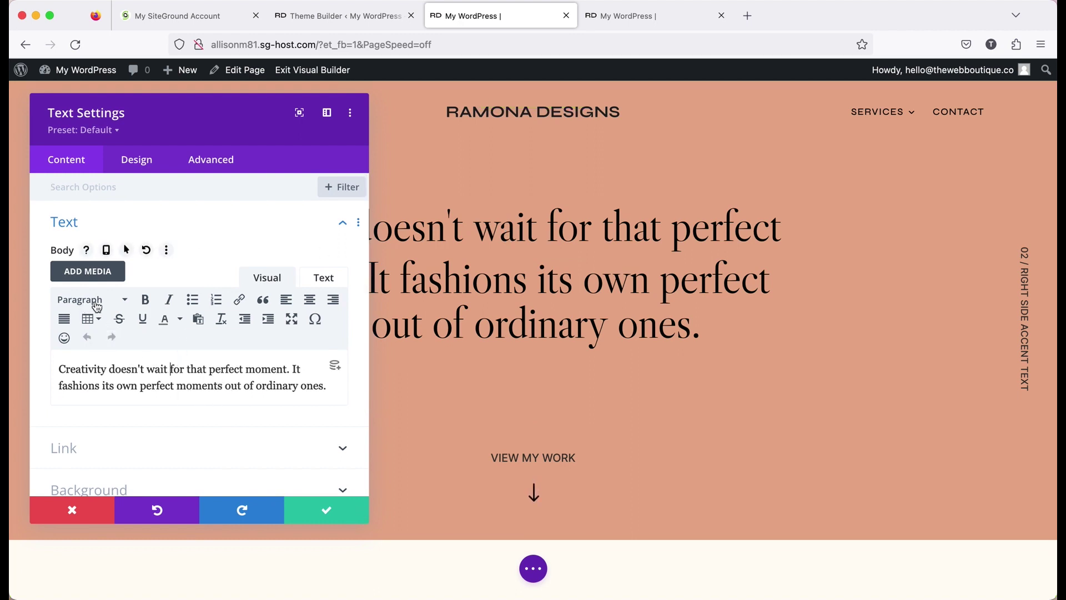
{"action": "left_click", "coordinate": [126, 302]}
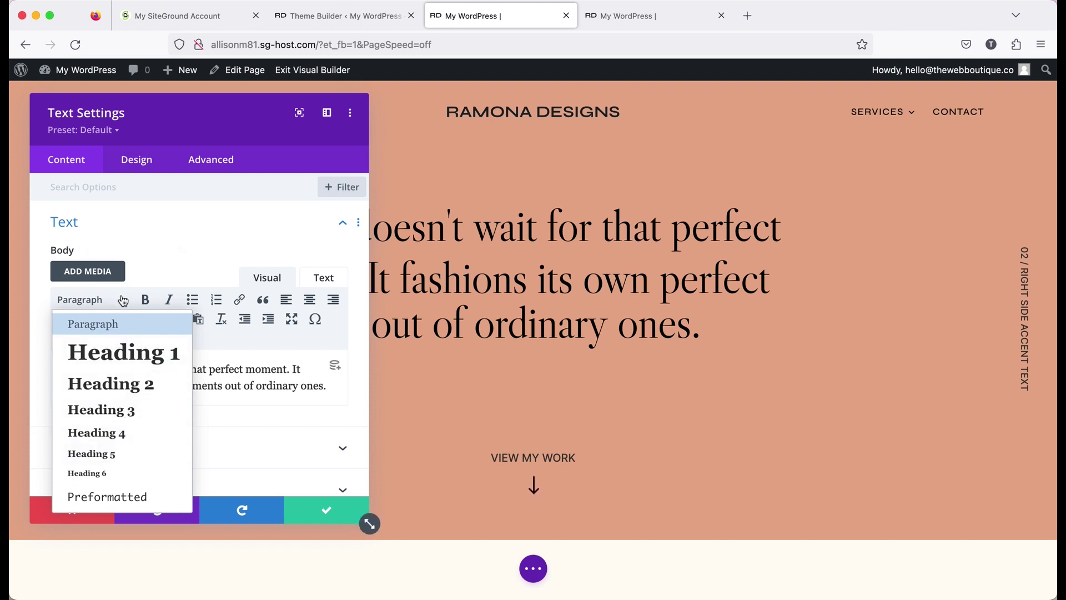
{"action": "left_click", "coordinate": [102, 304]}
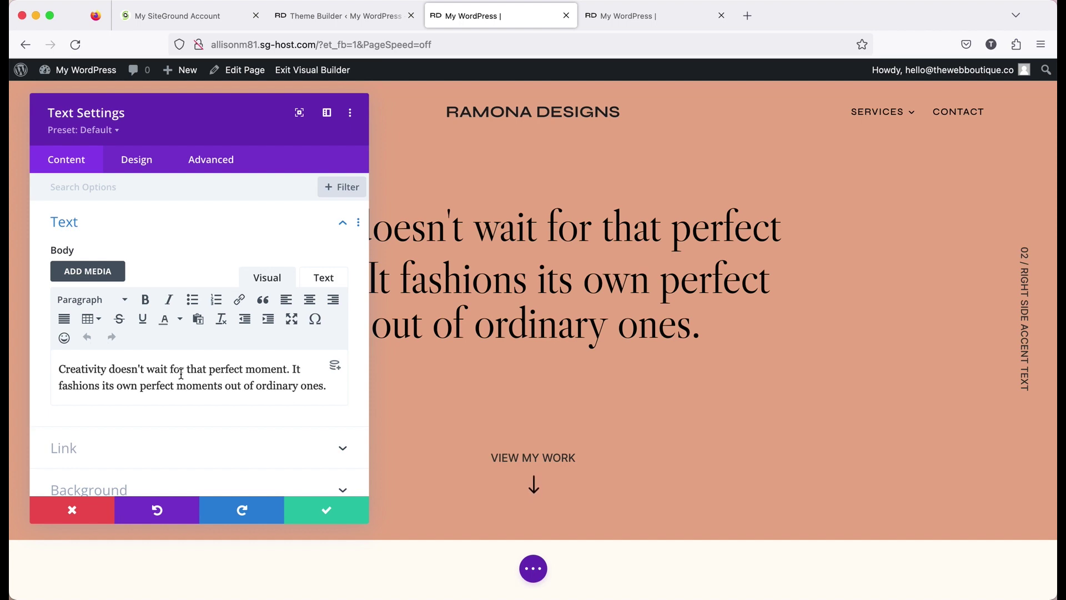
{"action": "left_click", "coordinate": [315, 23]}
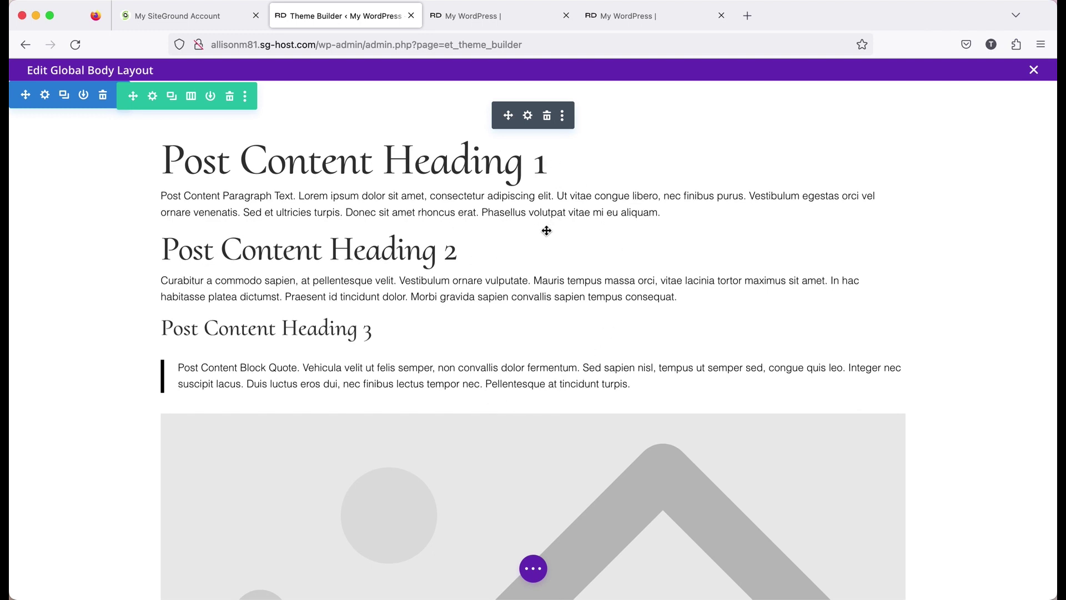
{"action": "left_click", "coordinate": [457, 18]}
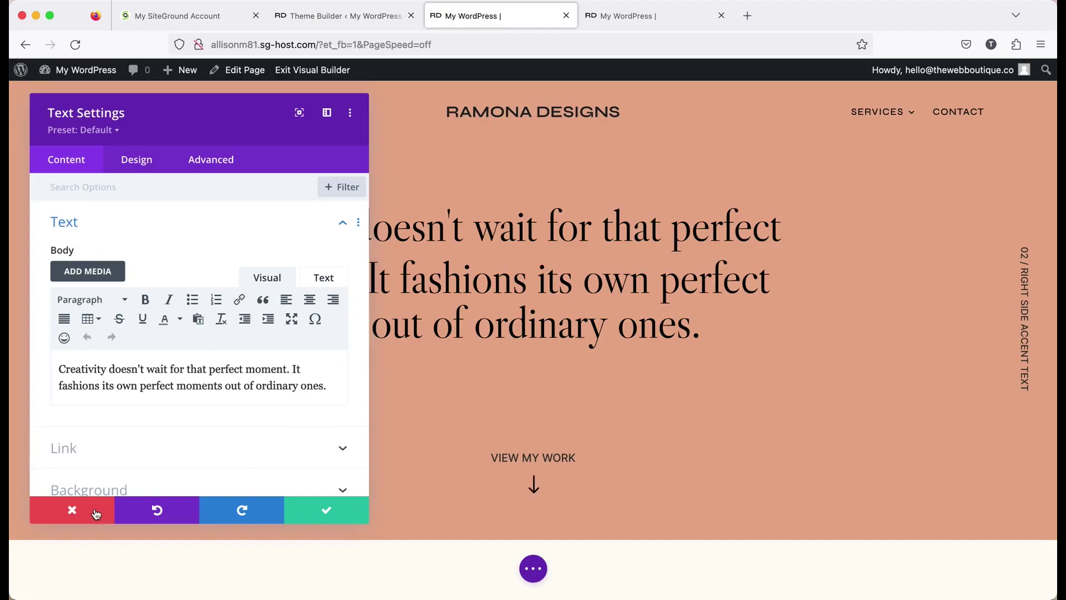
Step: Try resetting the Creativity quote module's text font to Default
{"action": "left_click", "coordinate": [137, 162]}
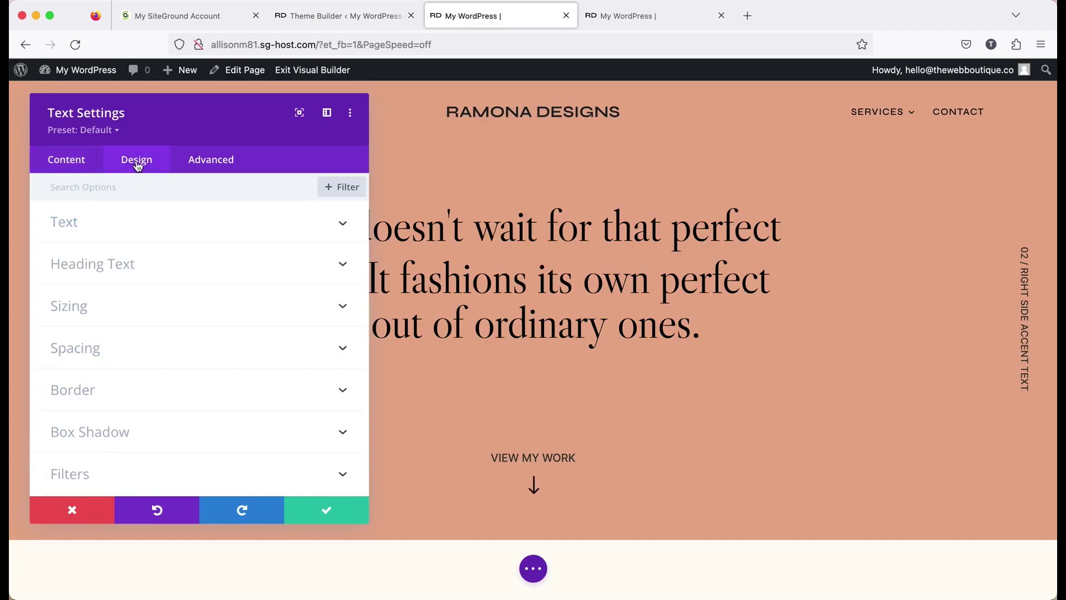
{"action": "left_click", "coordinate": [127, 234]}
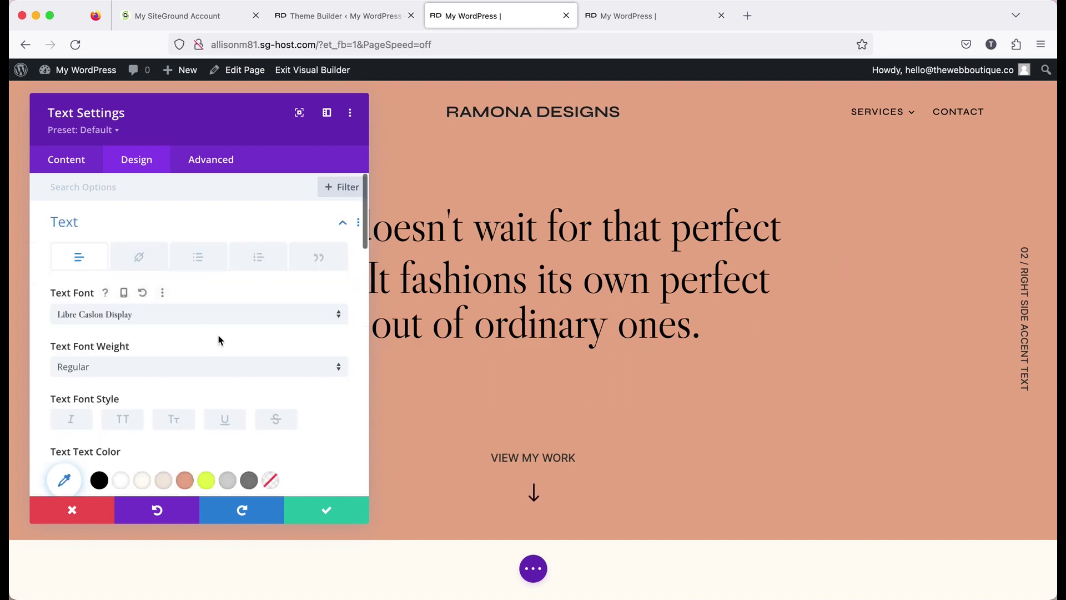
{"action": "scroll", "coordinate": [180, 355], "scroll_direction": "down", "scroll_amount": 2}
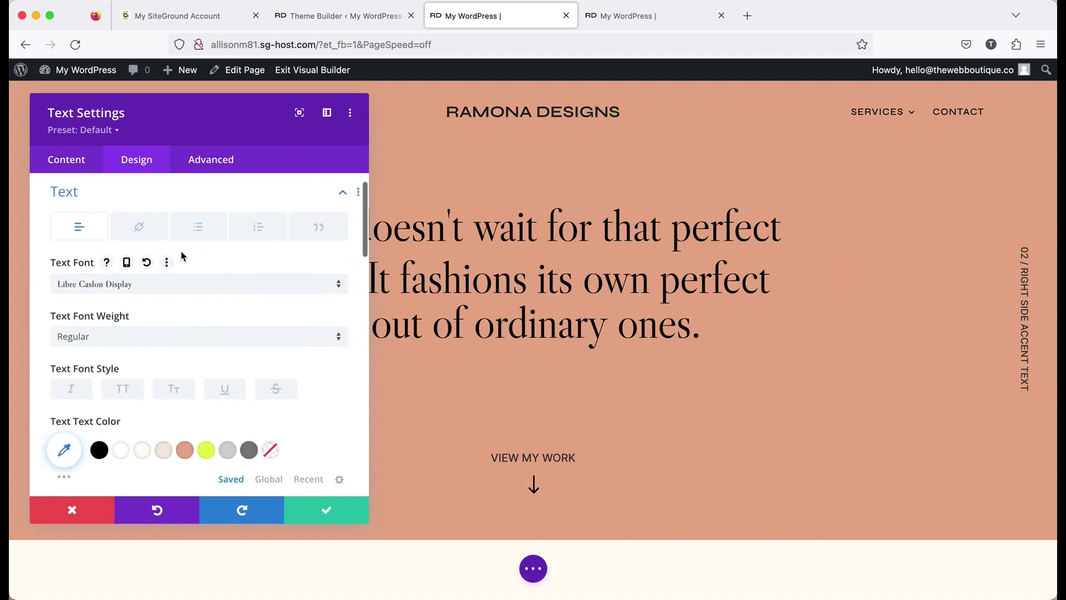
{"action": "left_click", "coordinate": [146, 263]}
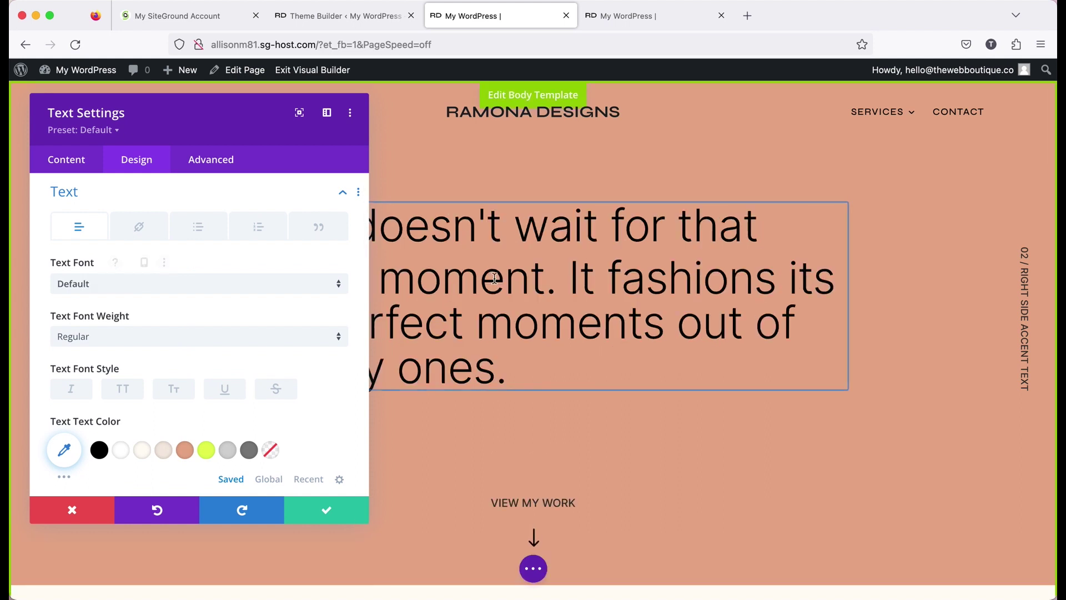
Step: Try resetting the quote module's text size to its default, compare it with the global body layout, and discard the module's changes
{"action": "scroll", "coordinate": [202, 293], "scroll_direction": "down", "scroll_amount": 5}
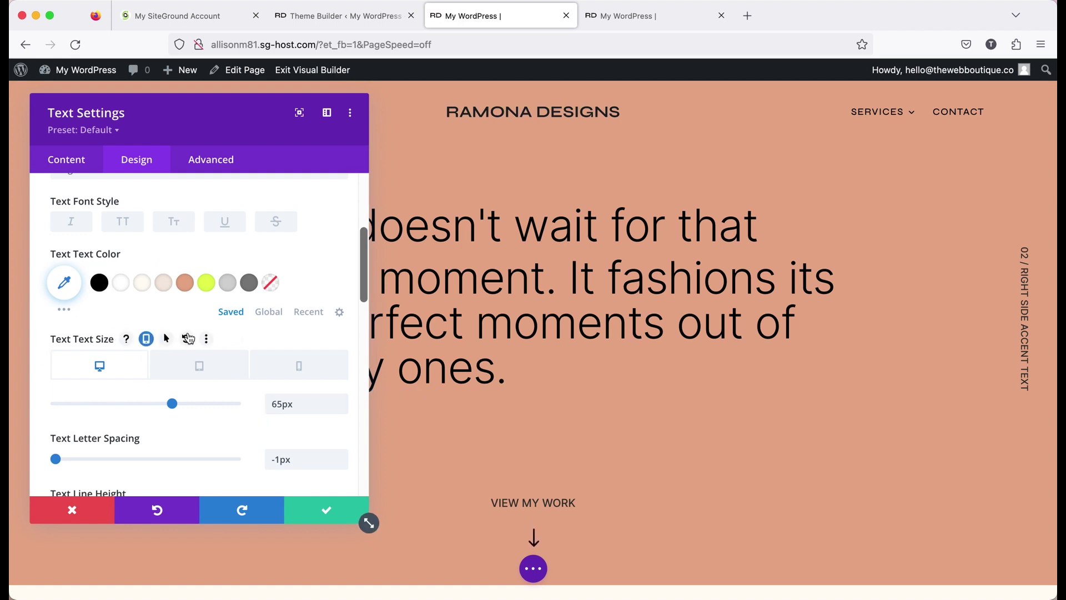
{"action": "left_click", "coordinate": [167, 338]}
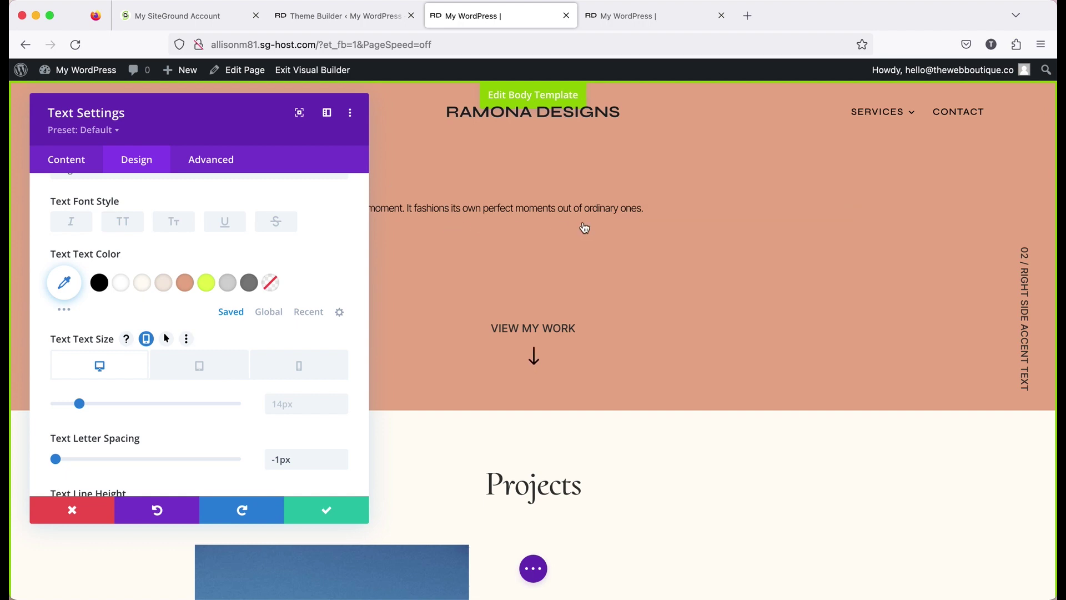
{"action": "left_click", "coordinate": [308, 18]}
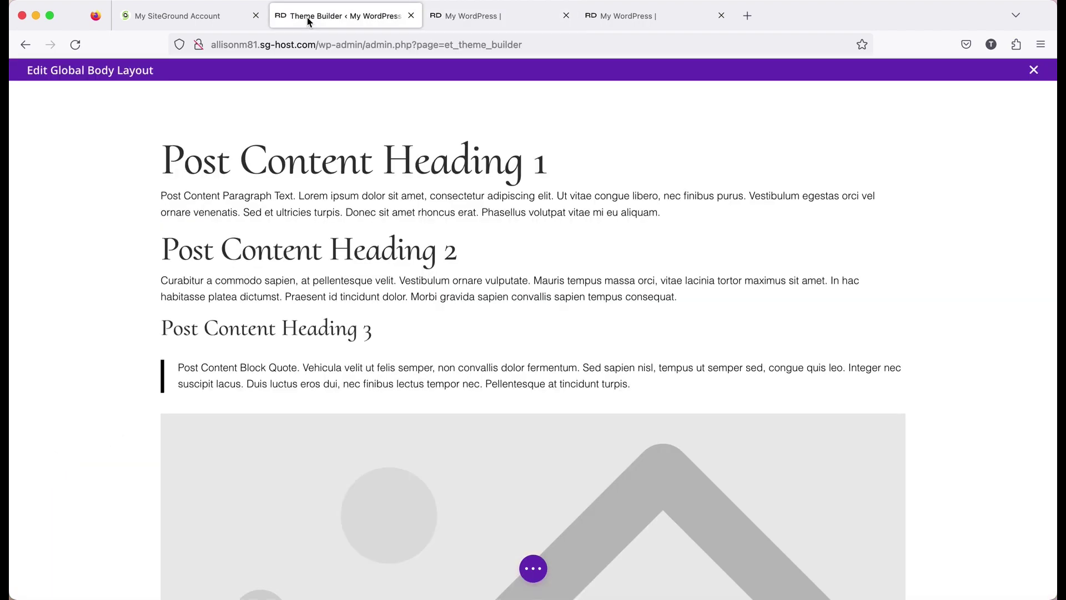
{"action": "left_click", "coordinate": [480, 18]}
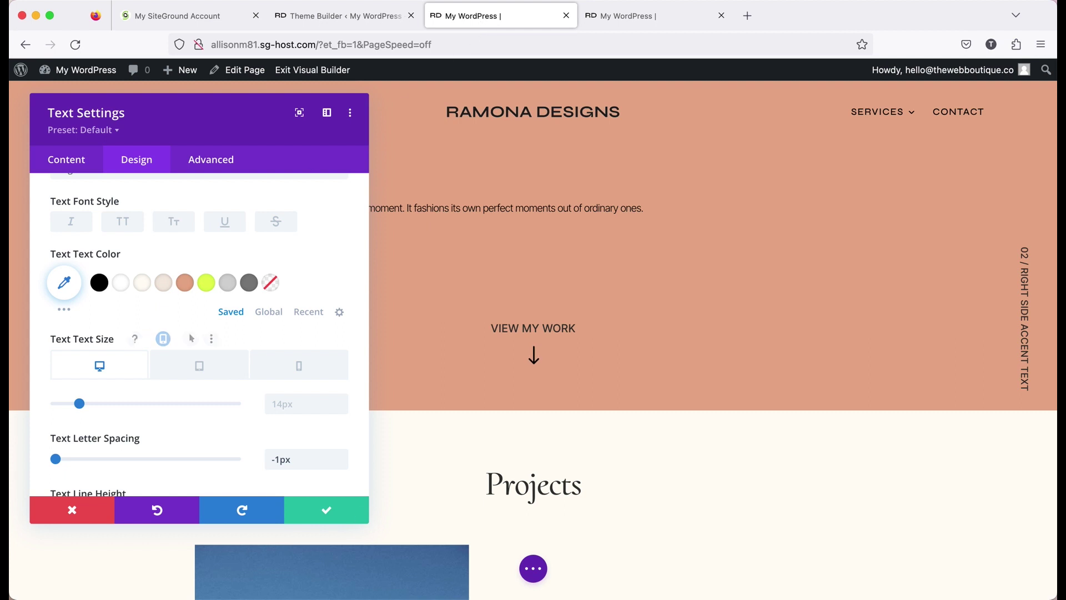
{"action": "left_click", "coordinate": [91, 517]}
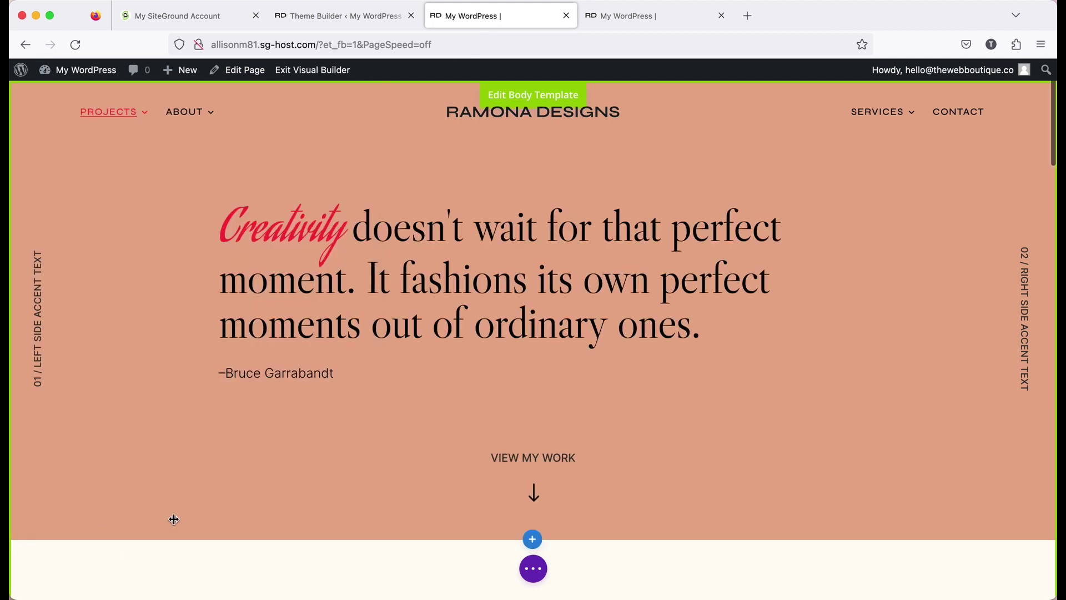
Step: Reopen the Creativity quote's text module settings and check the quote's styling on the Martin Creative Studio reference site
{"action": "mouse_move", "coordinate": [505, 235]}
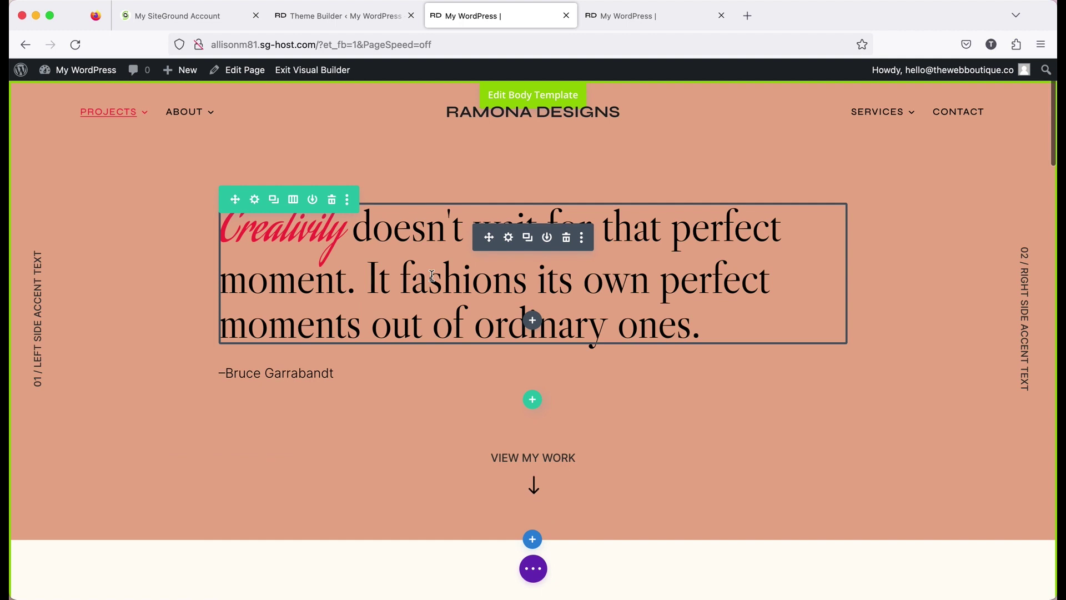
{"action": "left_click", "coordinate": [508, 238]}
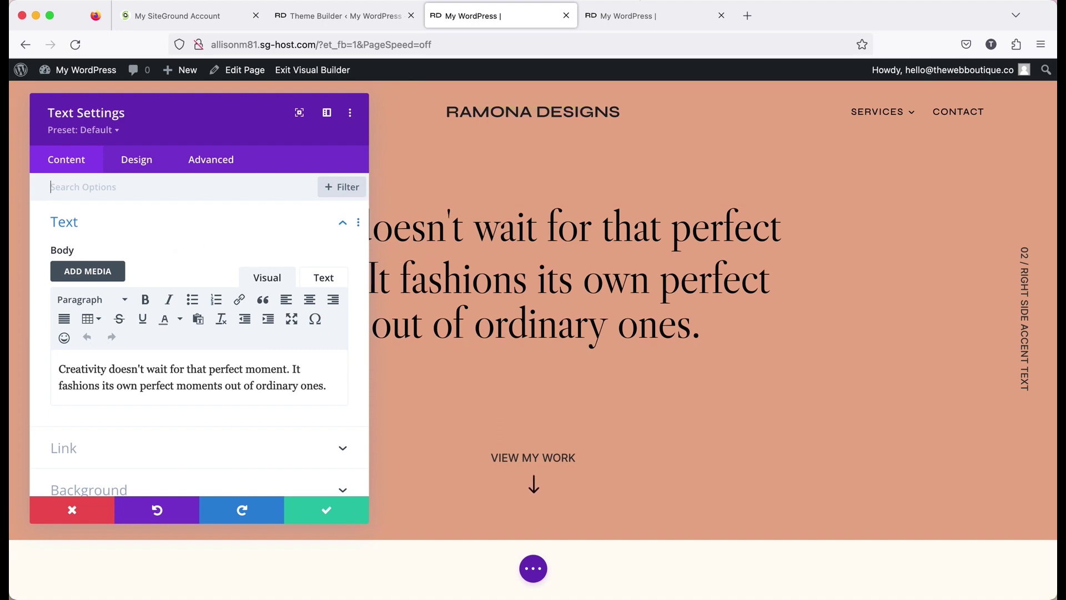
{"action": "left_click", "coordinate": [636, 17]}
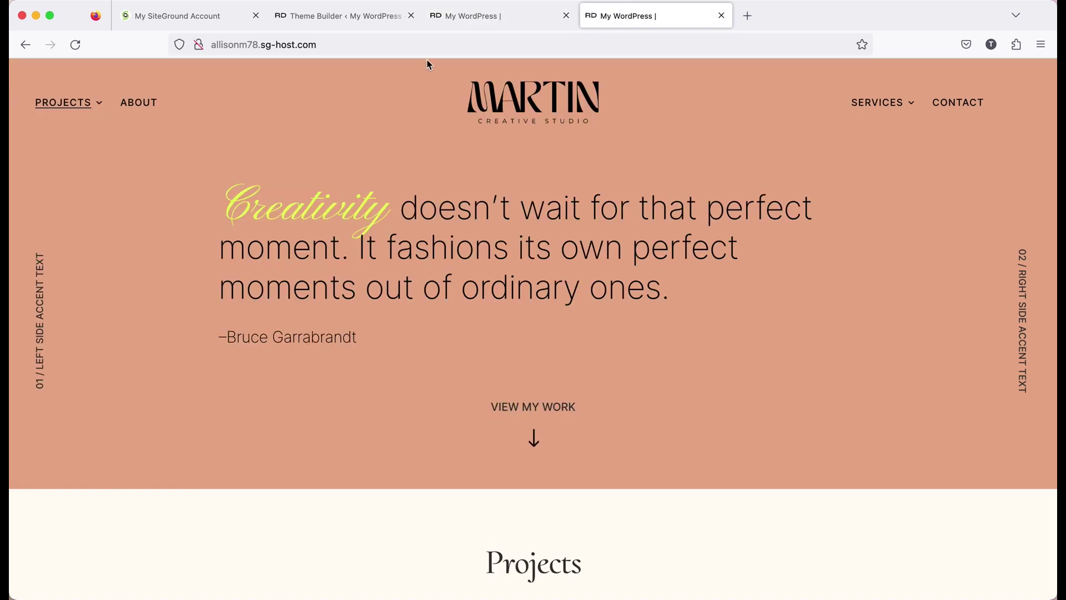
{"action": "left_click", "coordinate": [445, 17]}
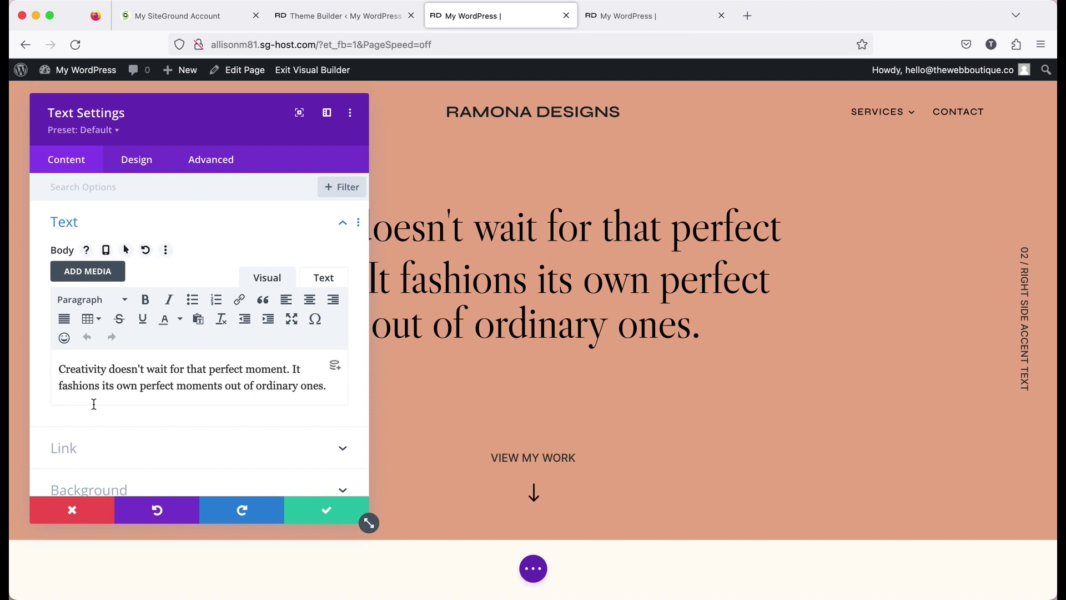
Step: Set the Creativity quote module's text font to Inter
{"action": "left_click", "coordinate": [147, 160]}
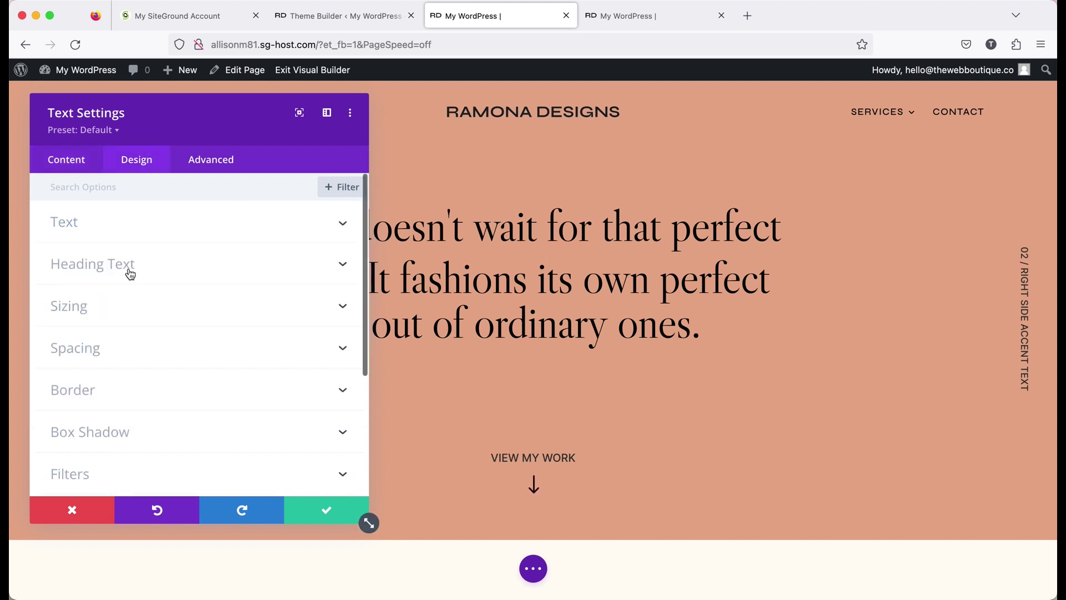
{"action": "left_click", "coordinate": [134, 232]}
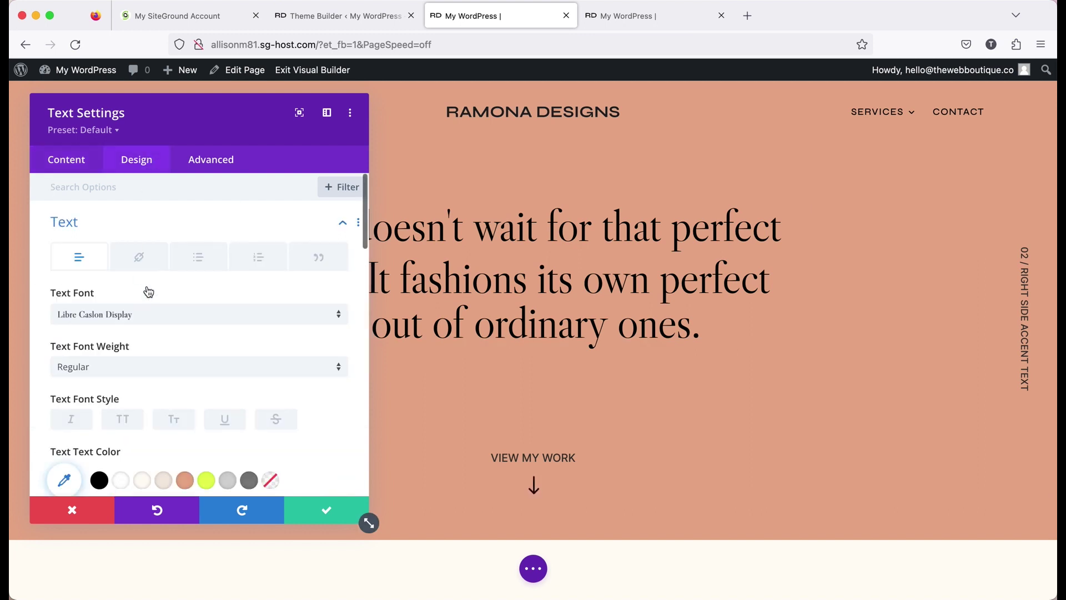
{"action": "scroll", "coordinate": [147, 289], "scroll_direction": "down", "scroll_amount": 1}
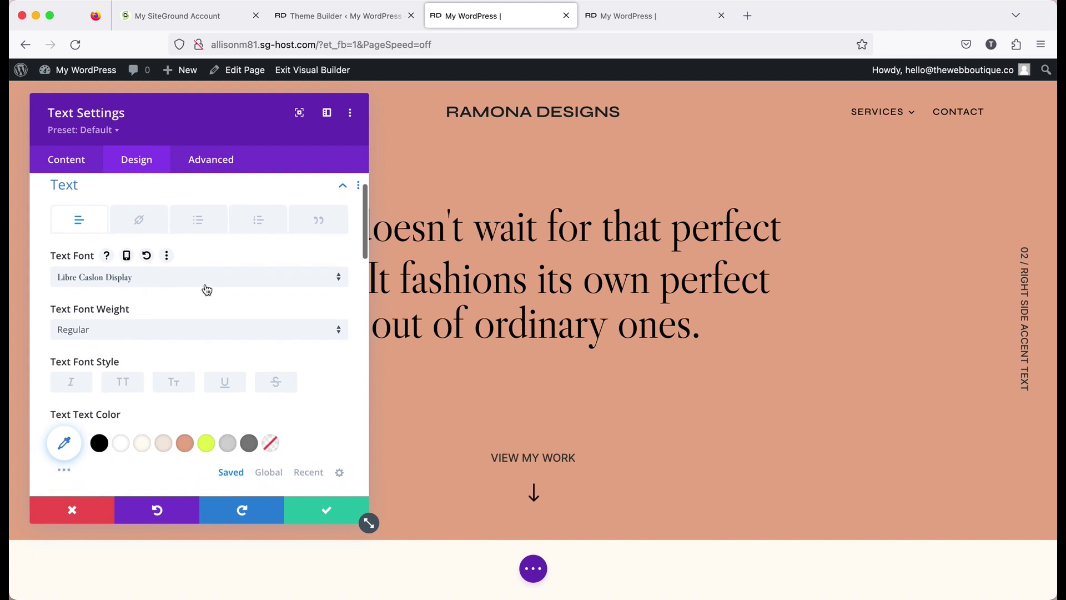
{"action": "left_click", "coordinate": [206, 278]}
{"action": "left_click", "coordinate": [128, 198]}
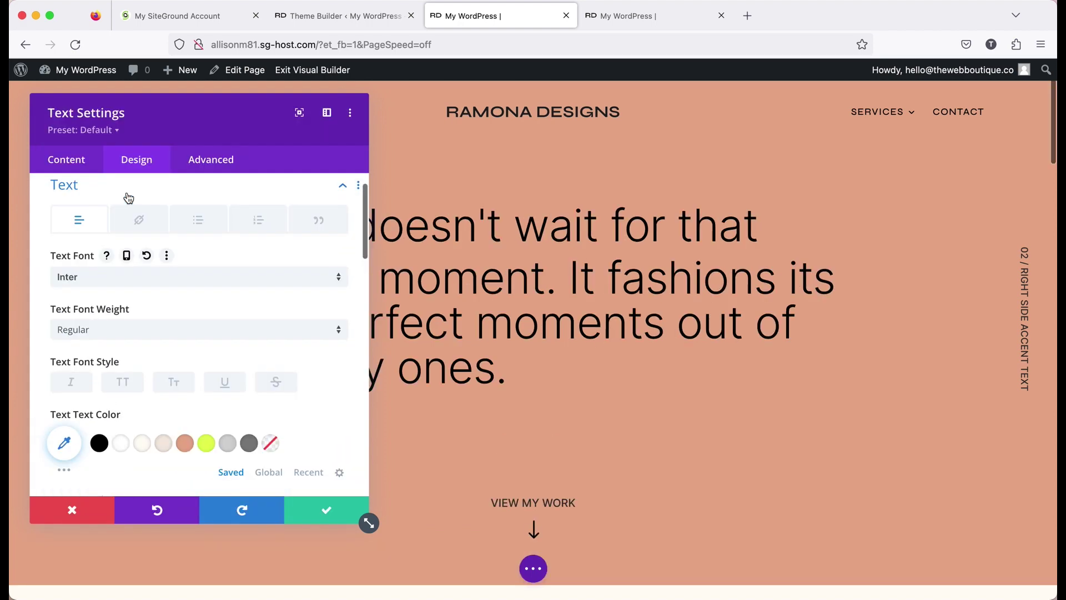
{"action": "scroll", "coordinate": [254, 372], "scroll_direction": "down", "scroll_amount": 3}
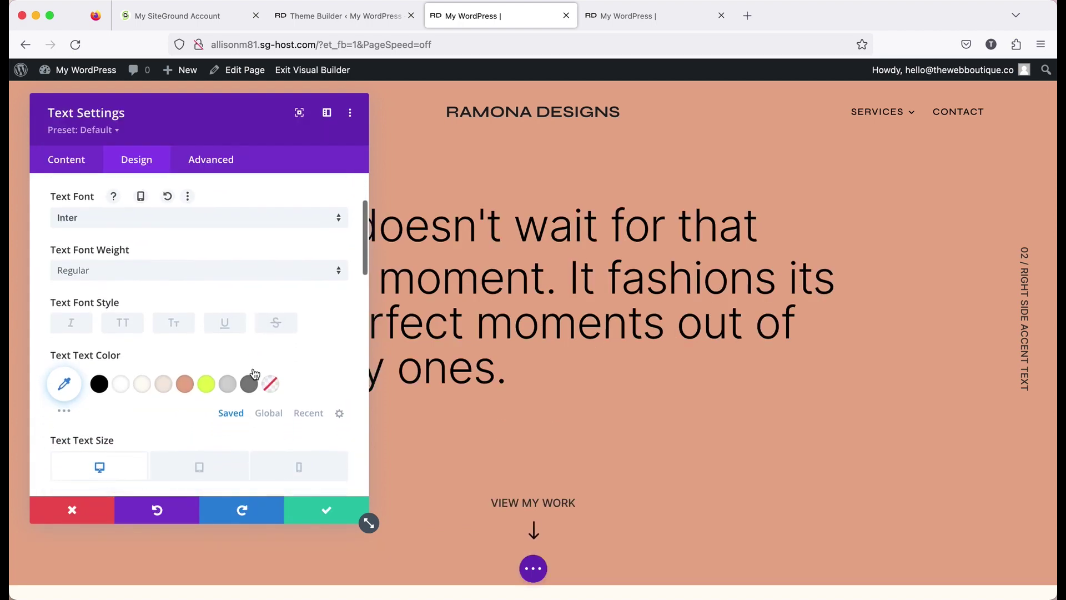
{"action": "scroll", "coordinate": [253, 368], "scroll_direction": "up", "scroll_amount": 1}
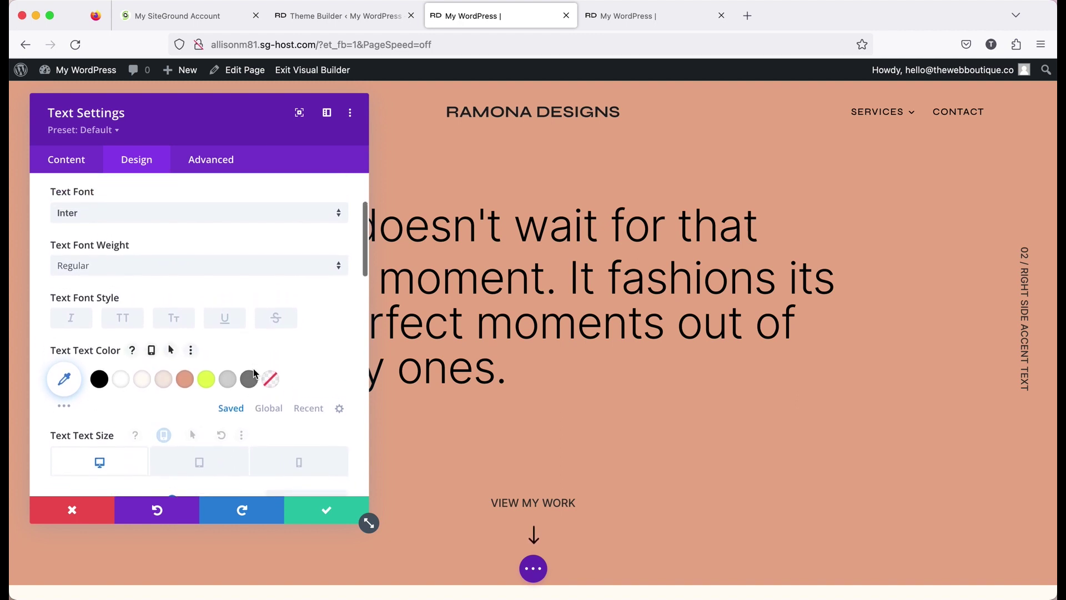
Step: Set the Creativity quote's text font weight to Ultra Light
{"action": "left_click", "coordinate": [319, 270]}
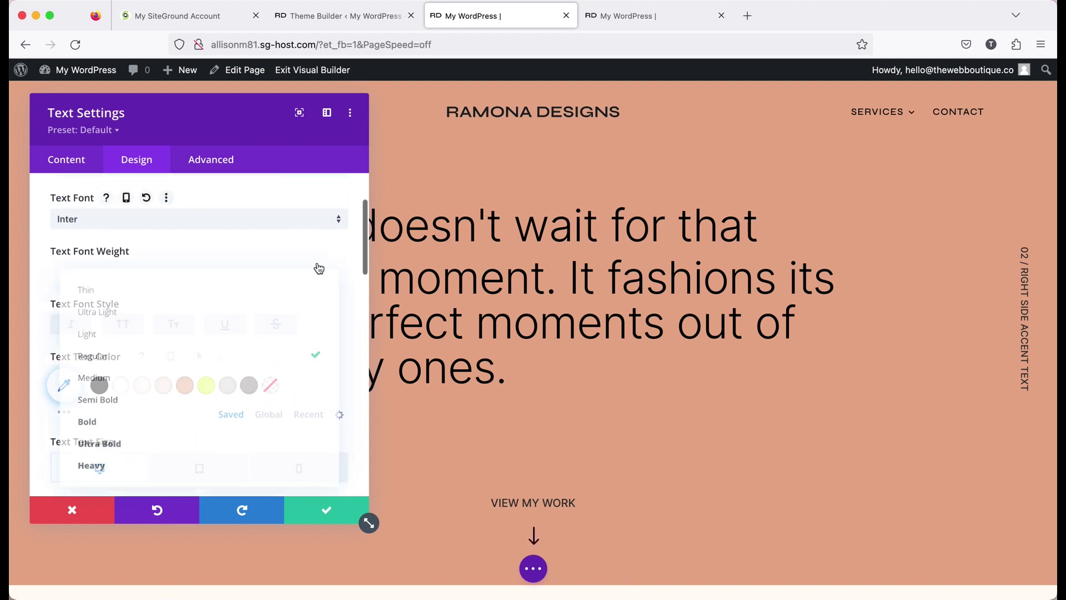
{"action": "left_click", "coordinate": [148, 330]}
{"action": "left_click", "coordinate": [184, 272]}
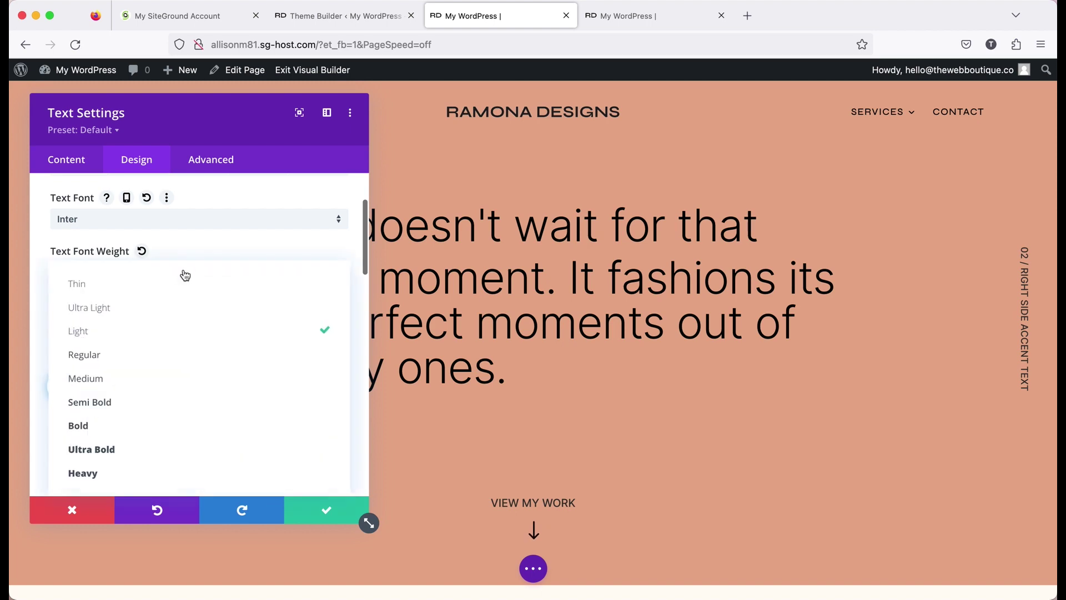
{"action": "left_click", "coordinate": [116, 313]}
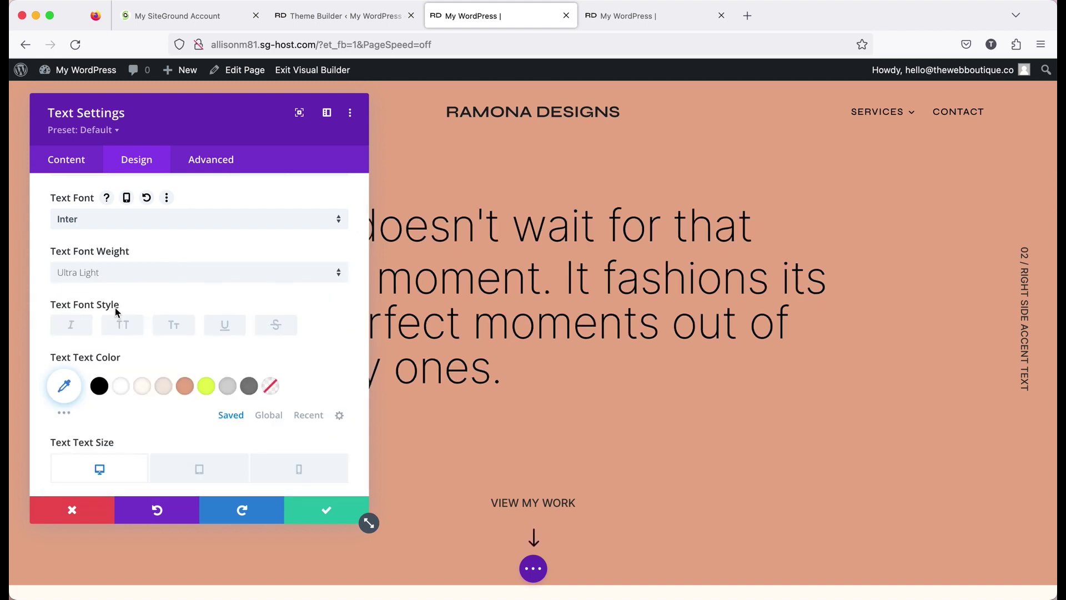
Step: Set the Creativity quote's desktop text size to 52px
{"action": "scroll", "coordinate": [191, 326], "scroll_direction": "down", "scroll_amount": 5}
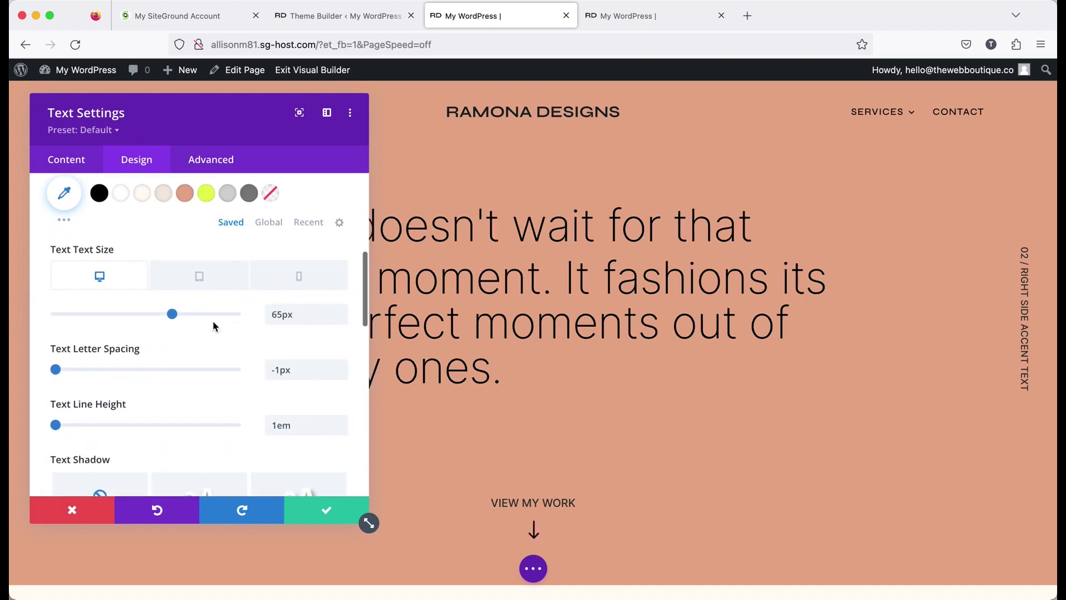
{"action": "double_click", "coordinate": [275, 315]}
{"action": "scroll", "coordinate": [265, 321], "scroll_direction": "up", "scroll_amount": 1}
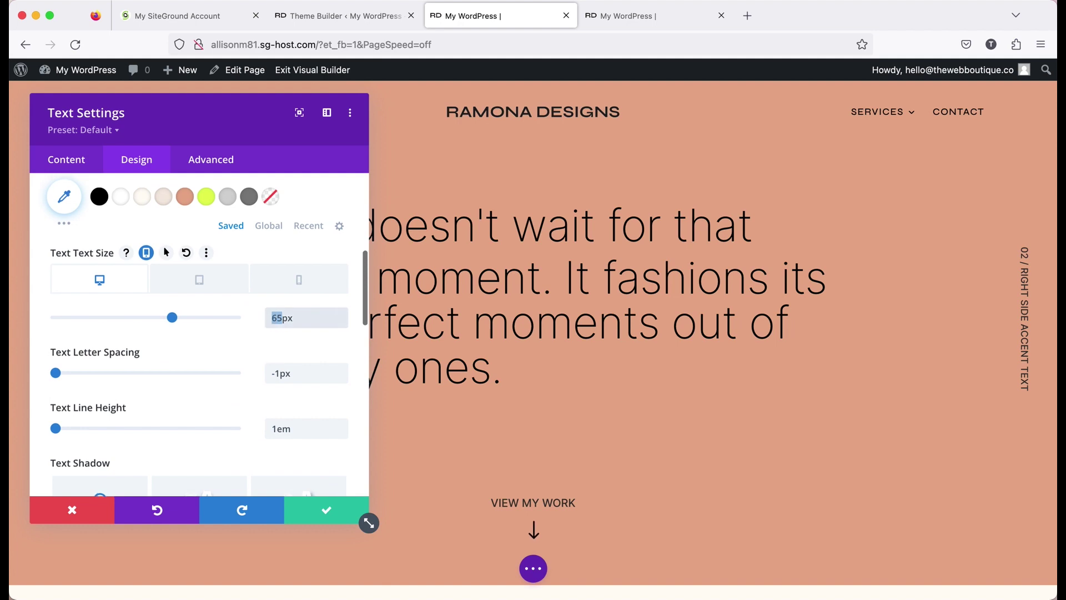
{"action": "type", "text": "52"}
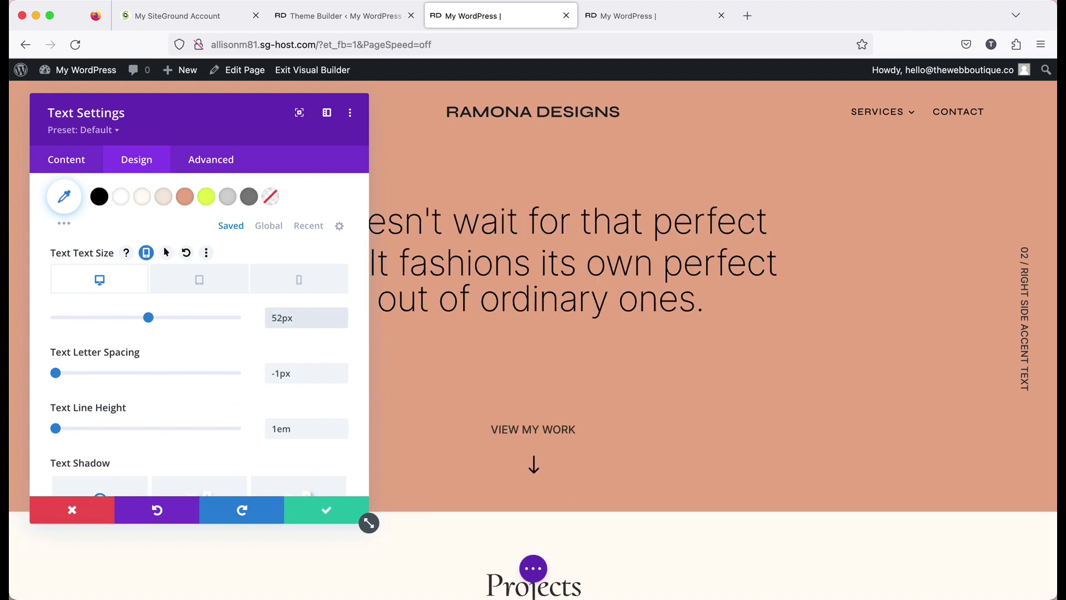
Step: Clear the quote's custom letter spacing and set its text line height to 1.1em
{"action": "left_click_drag", "start_coordinate": [247, 120], "coordinate": [925, 126]}
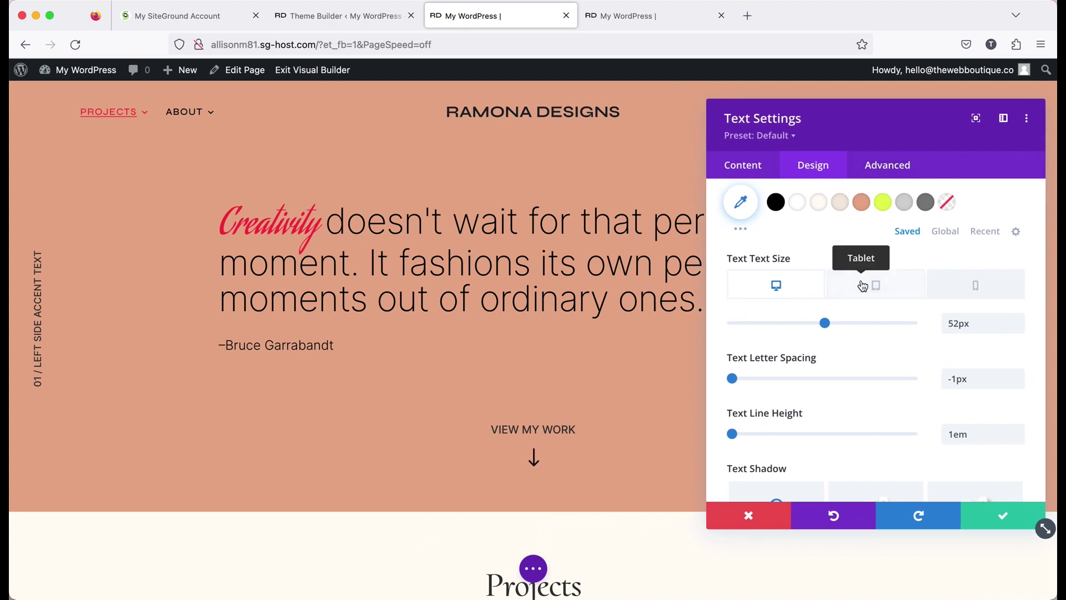
{"action": "scroll", "coordinate": [876, 285], "scroll_direction": "down", "scroll_amount": 1}
{"action": "left_click_drag", "start_coordinate": [978, 360], "coordinate": [905, 361]}
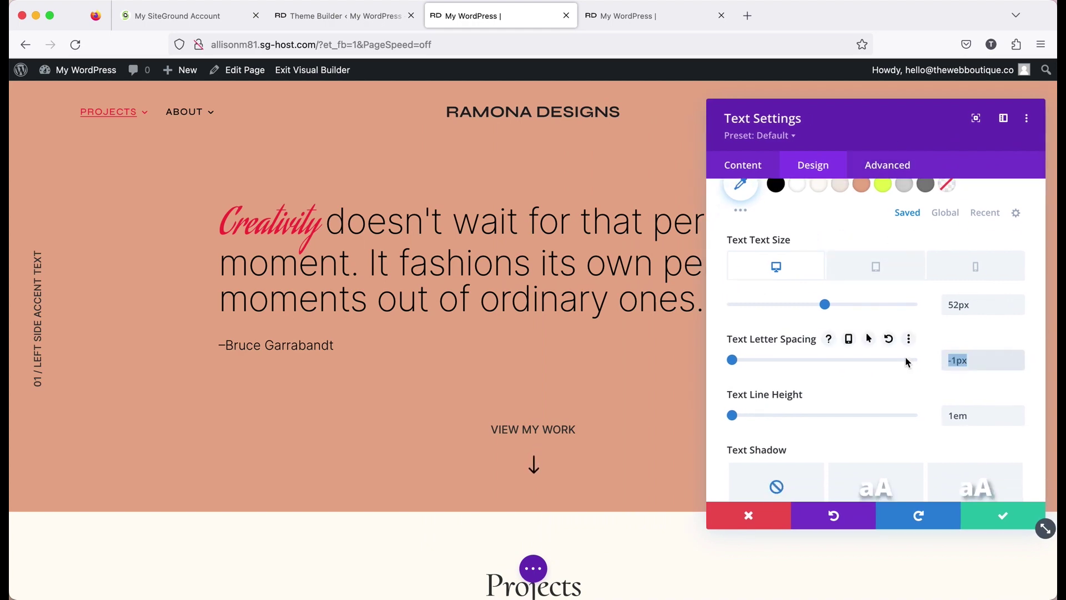
{"action": "key", "text": "BackSpace"}
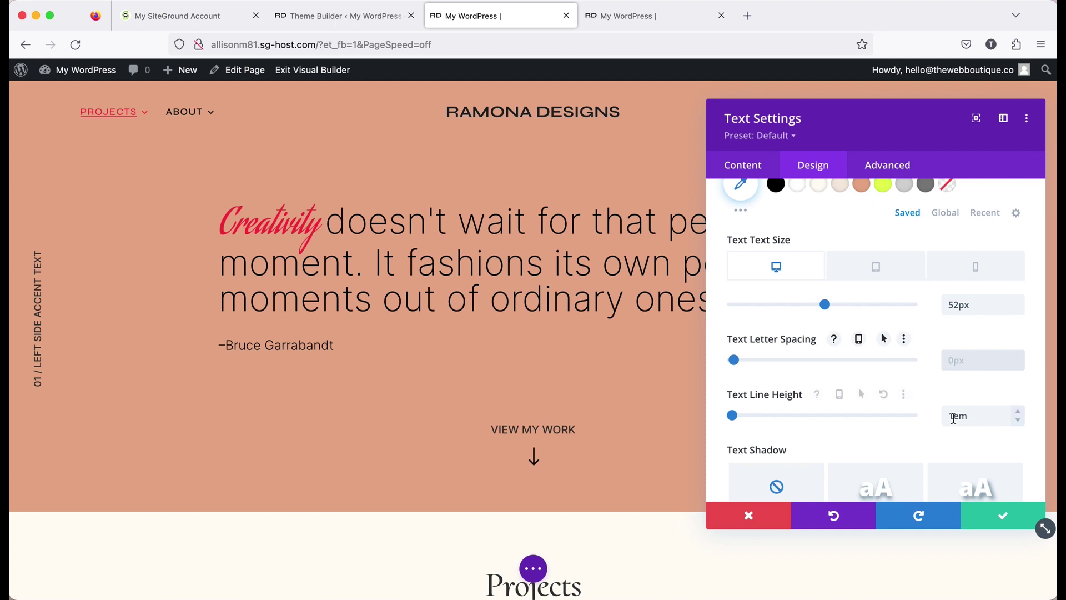
{"action": "left_click", "coordinate": [953, 417]}
{"action": "type", "text": "."}
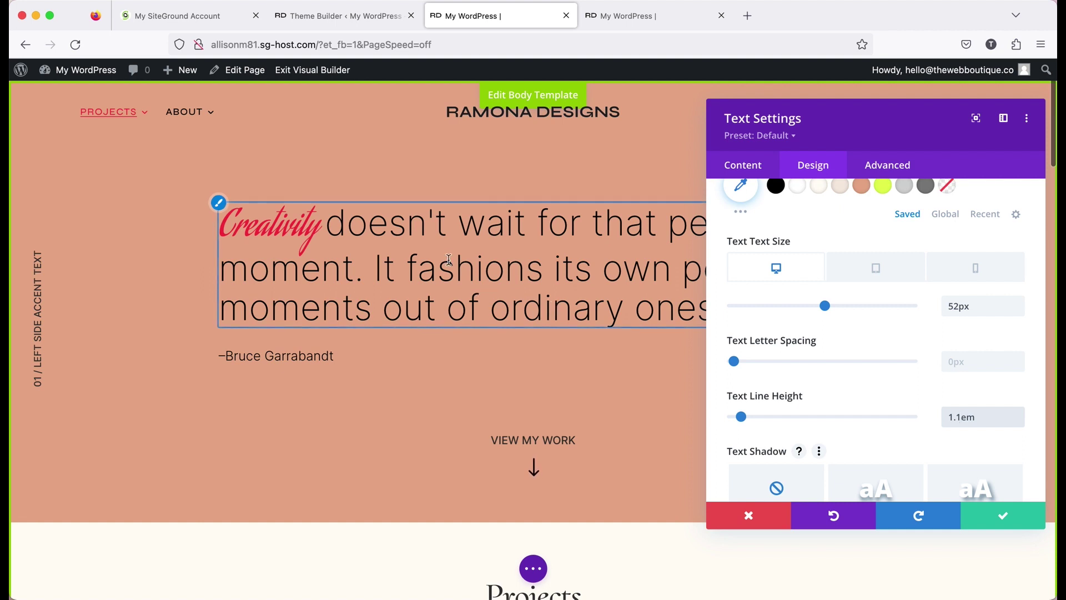
Step: Apply the quote module's design changes and save the home page
{"action": "scroll", "coordinate": [441, 339], "scroll_direction": "down", "scroll_amount": 1}
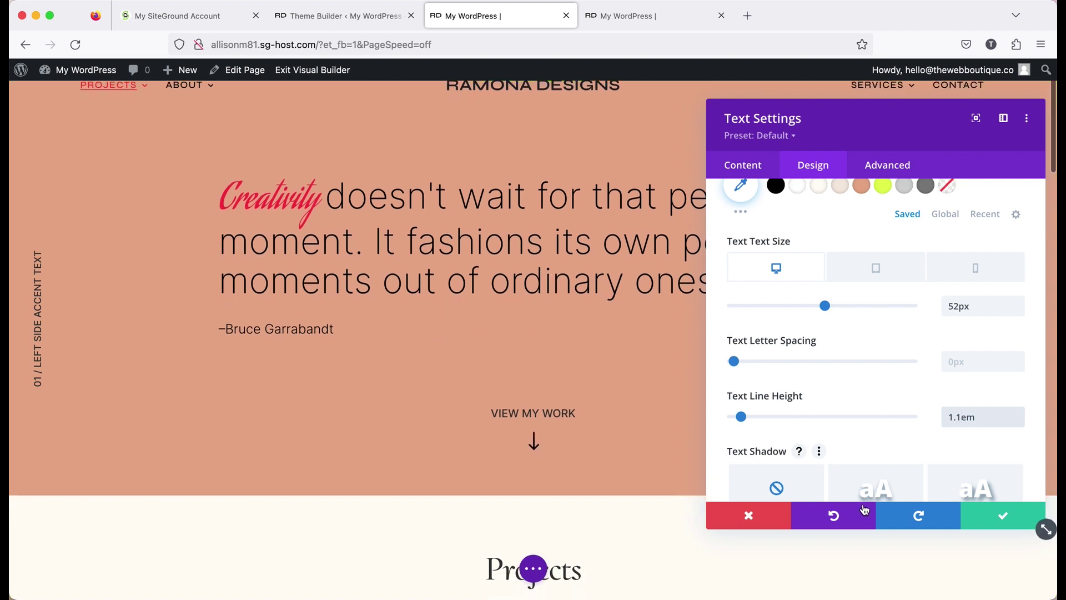
{"action": "left_click", "coordinate": [1000, 517]}
{"action": "scroll", "coordinate": [649, 422], "scroll_direction": "up", "scroll_amount": 1}
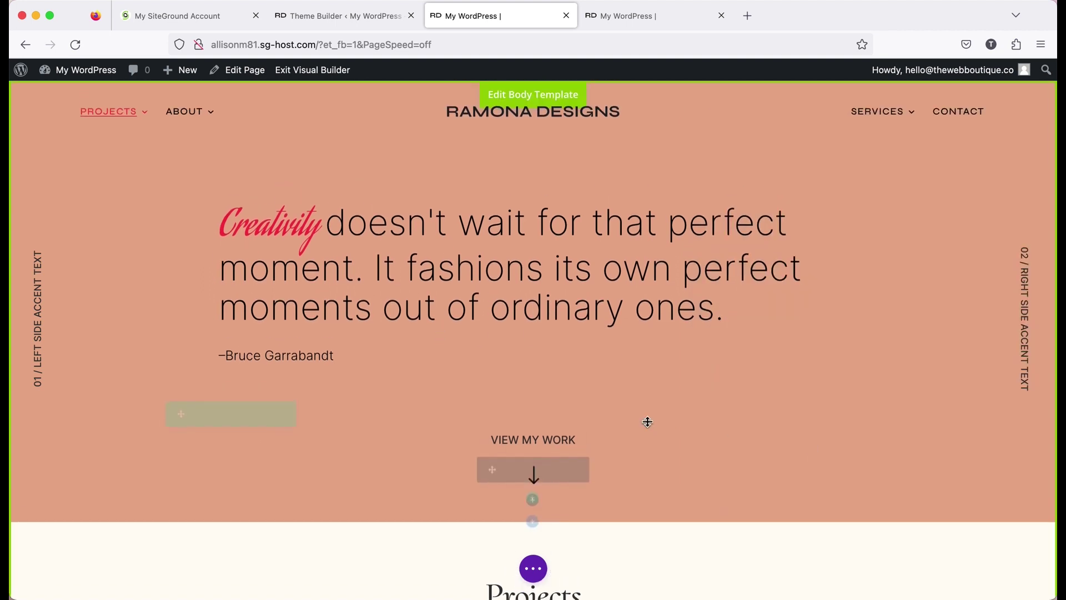
{"action": "left_click", "coordinate": [533, 568]}
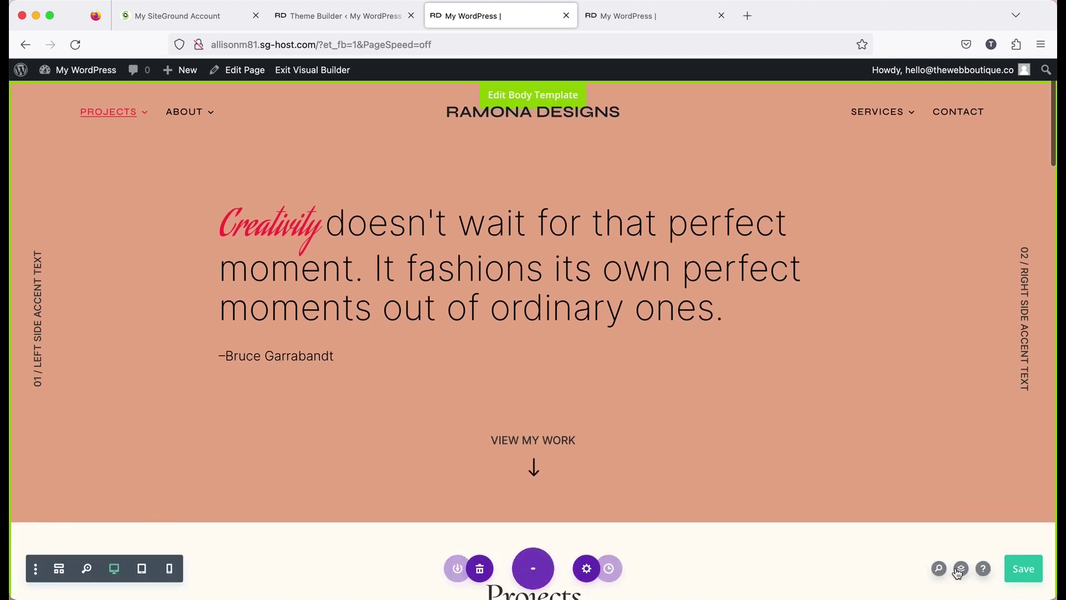
{"action": "key", "text": "super+s"}
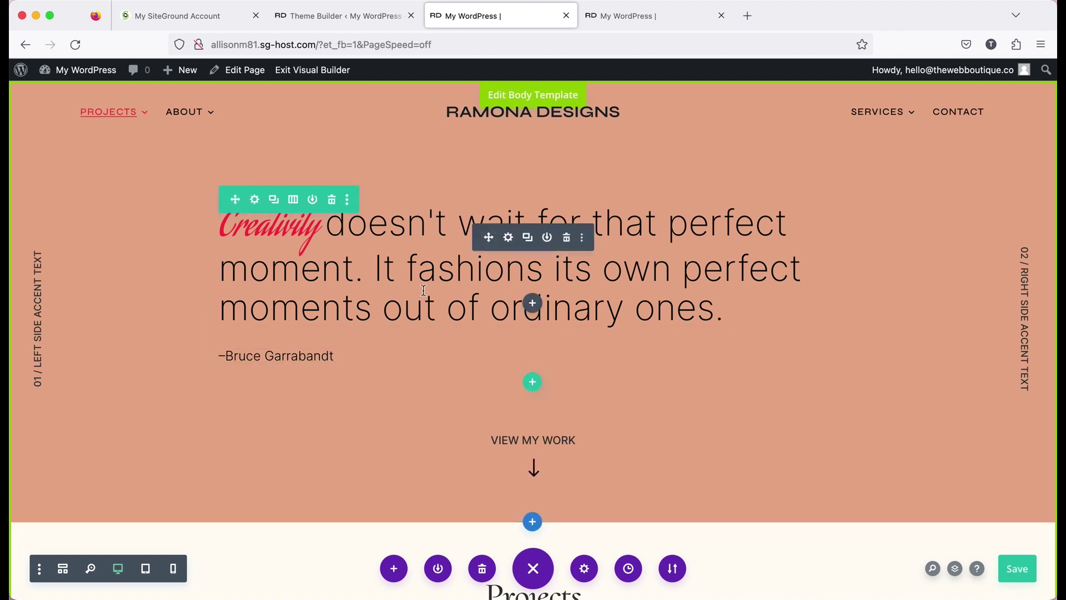
Step: Review the global body layout, check the Creativity quote's text type in its module content, and close the module without changes
{"action": "left_click", "coordinate": [332, 22]}
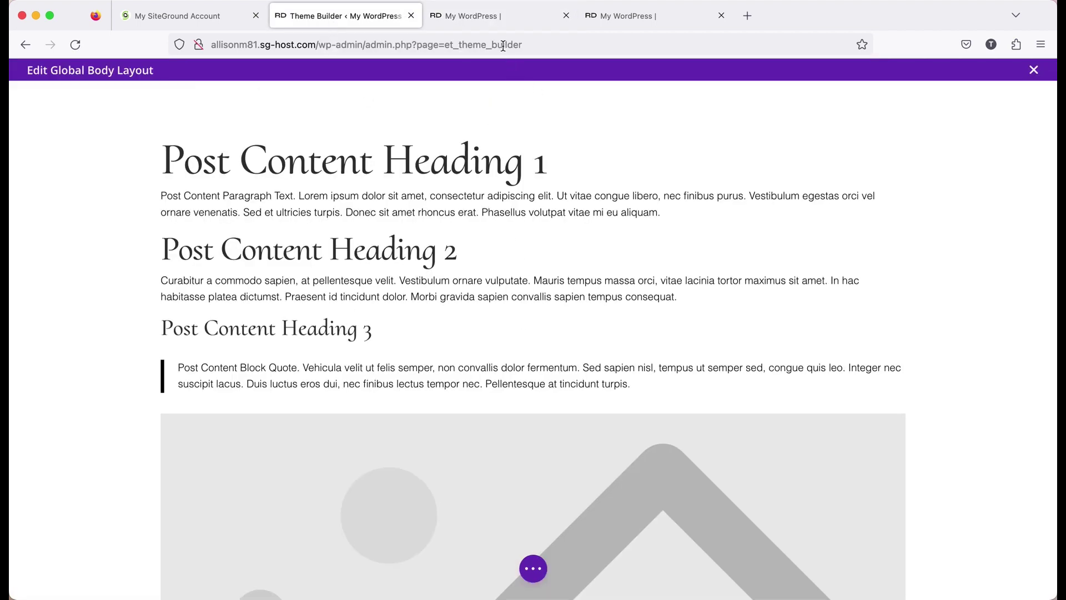
{"action": "left_click", "coordinate": [488, 16]}
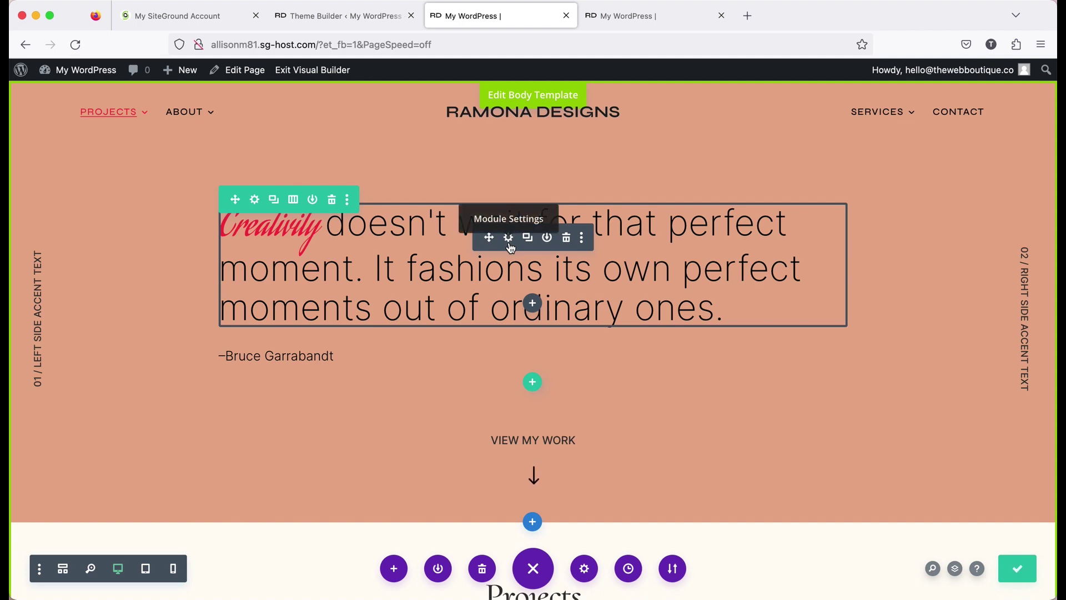
{"action": "left_click", "coordinate": [508, 238]}
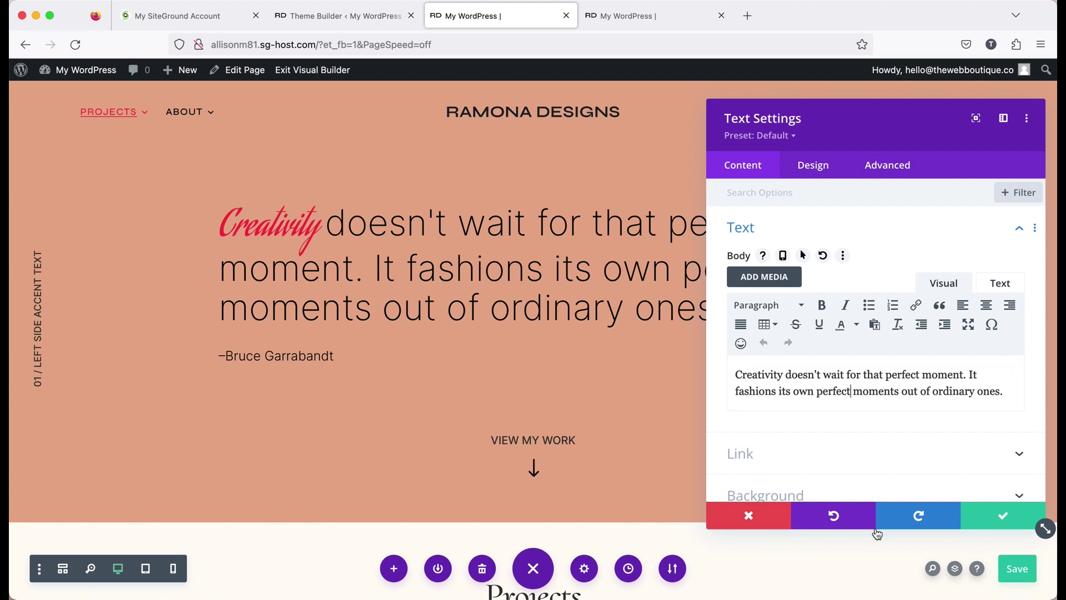
{"action": "left_click", "coordinate": [773, 518]}
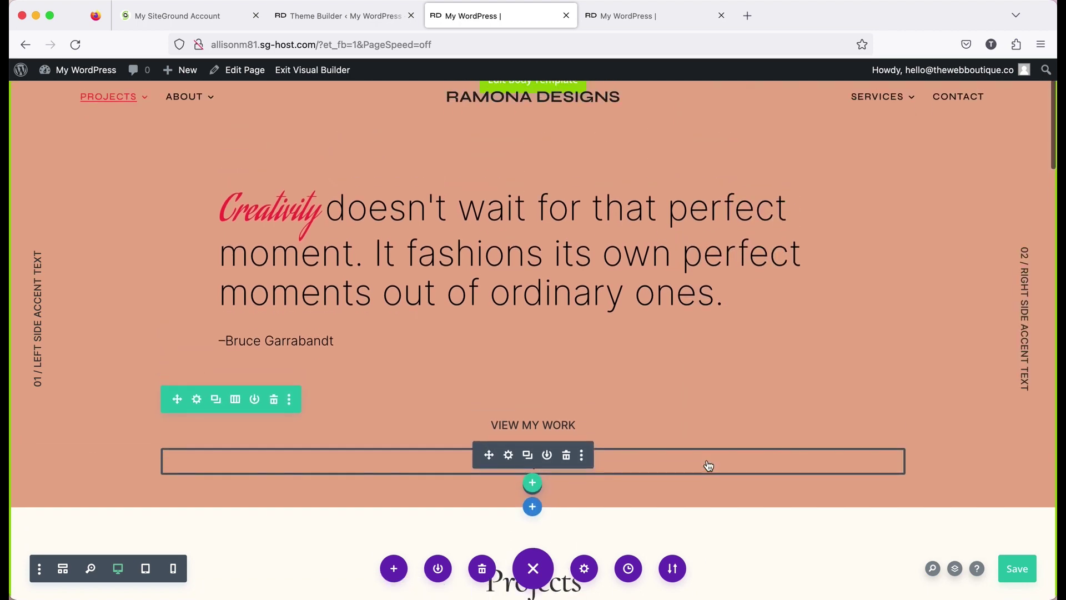
Step: Check the heading level assigned to the Projects title in its text module, and close the module without changes
{"action": "scroll", "coordinate": [639, 472], "scroll_direction": "down", "scroll_amount": 2}
{"action": "left_click", "coordinate": [508, 481]}
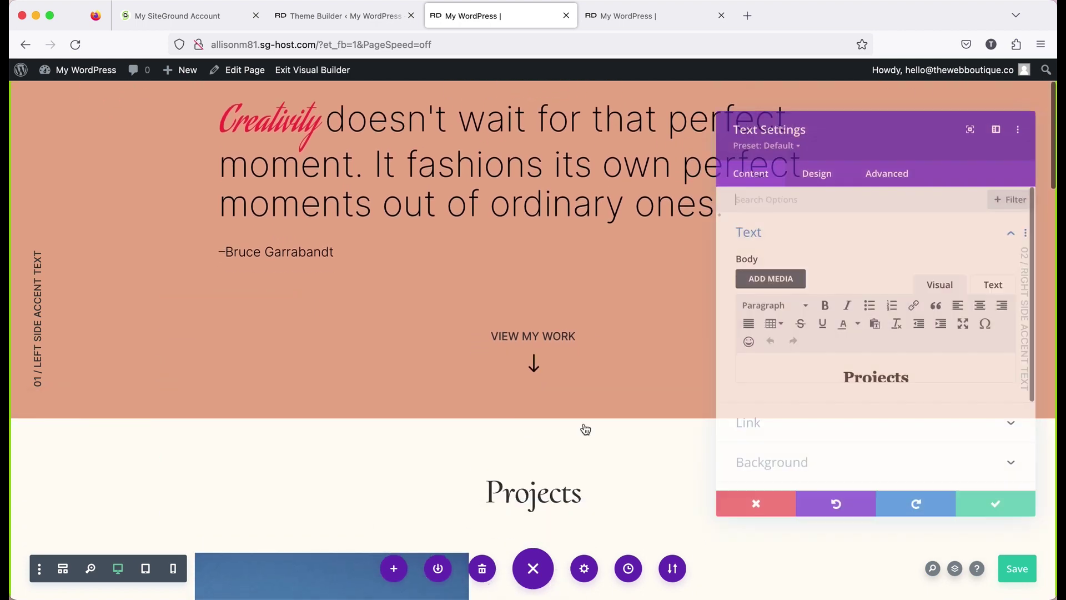
{"action": "left_click", "coordinate": [809, 362]}
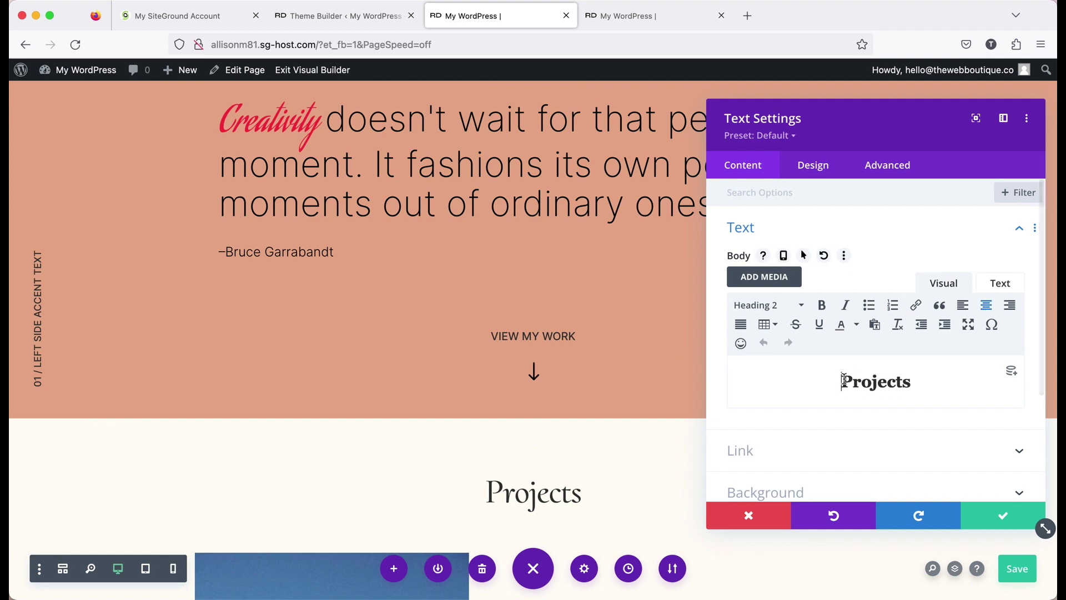
{"action": "left_click", "coordinate": [800, 307]}
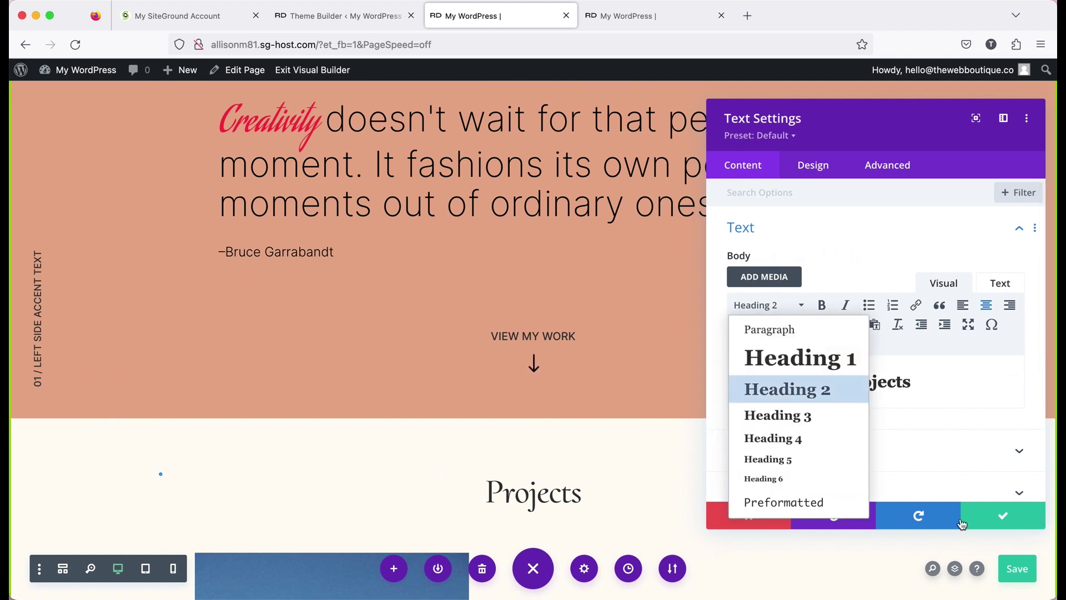
{"action": "left_click", "coordinate": [759, 522]}
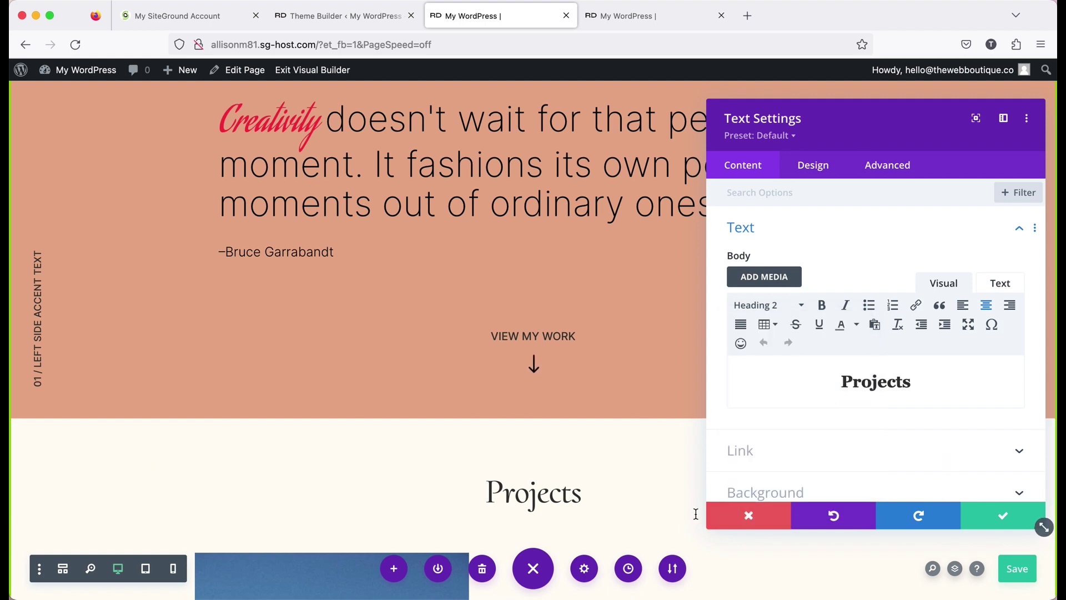
{"action": "left_click", "coordinate": [758, 522]}
Step: Look over the styled home page from the quote down to the footer
{"action": "scroll", "coordinate": [331, 238], "scroll_direction": "up", "scroll_amount": 3}
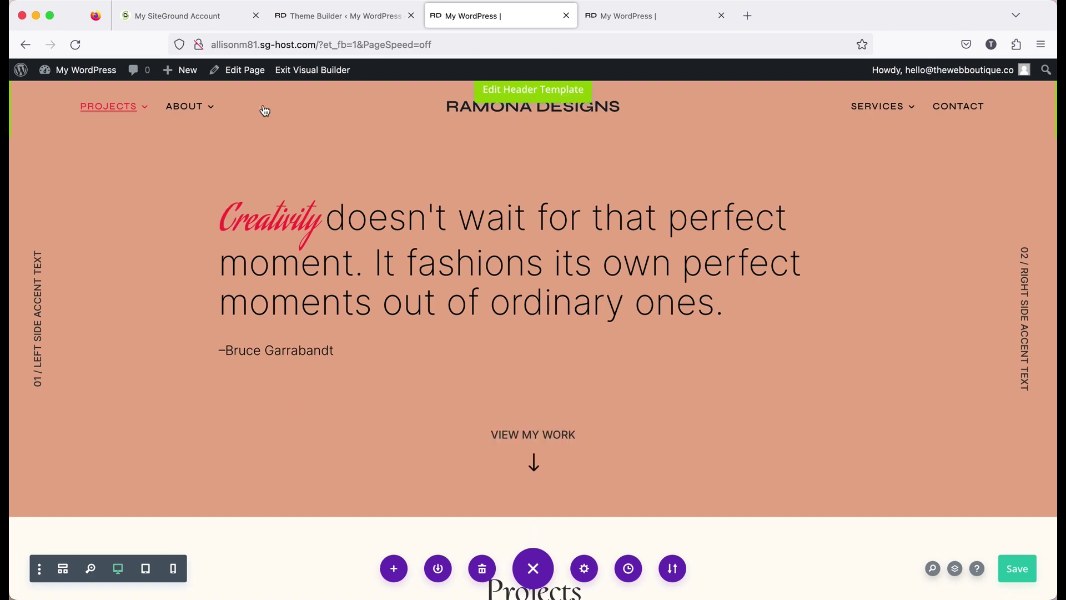
{"action": "scroll", "coordinate": [541, 367], "scroll_direction": "down", "scroll_amount": 20}
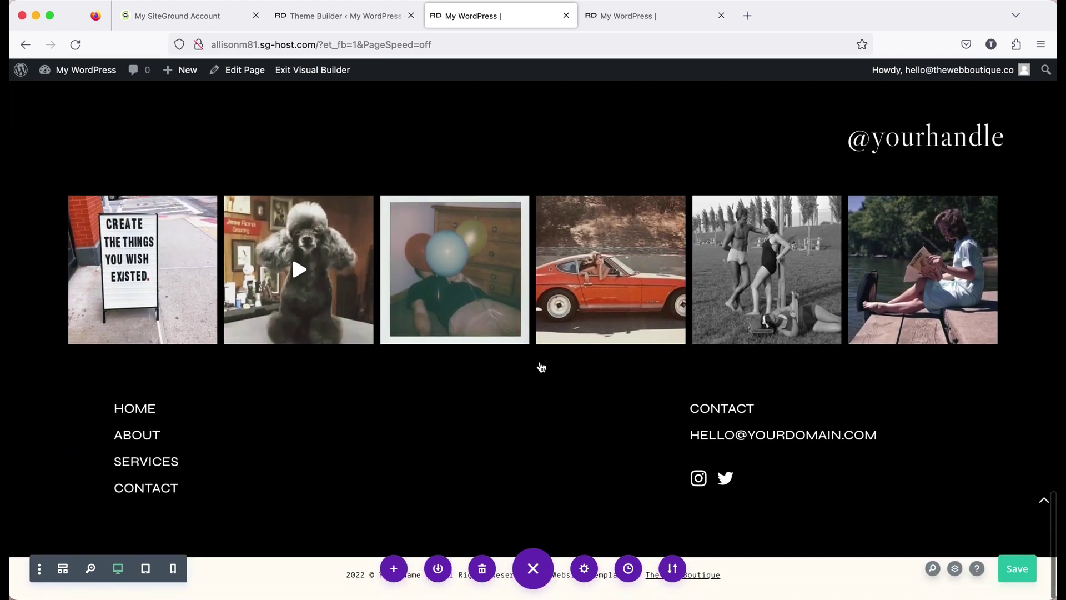